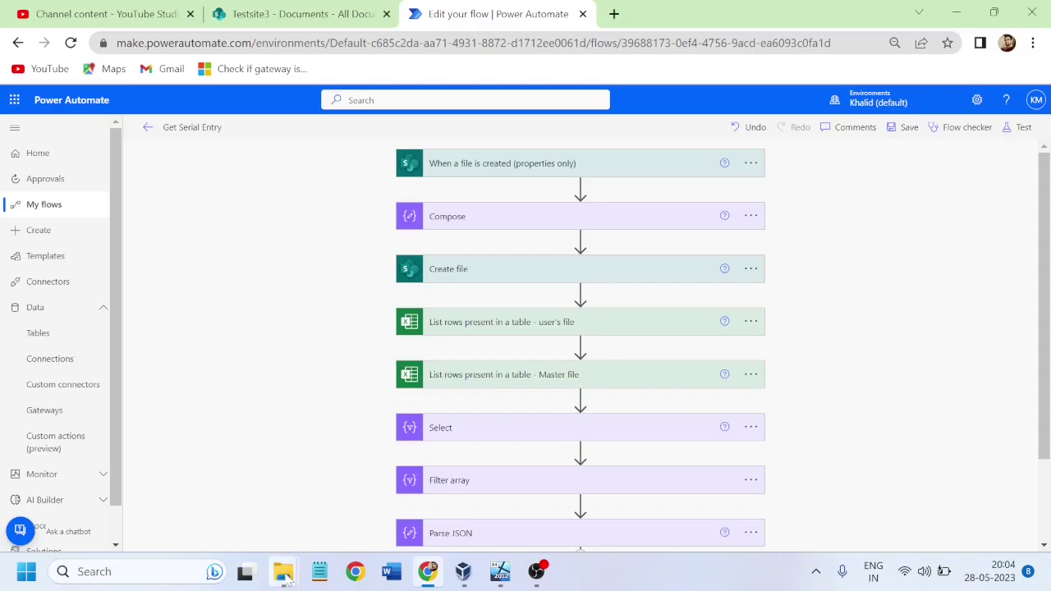
Step: Check the testing files folder on C: in File Explorer, then return to the Get Serial Entry flow
mouse_move(282, 572)
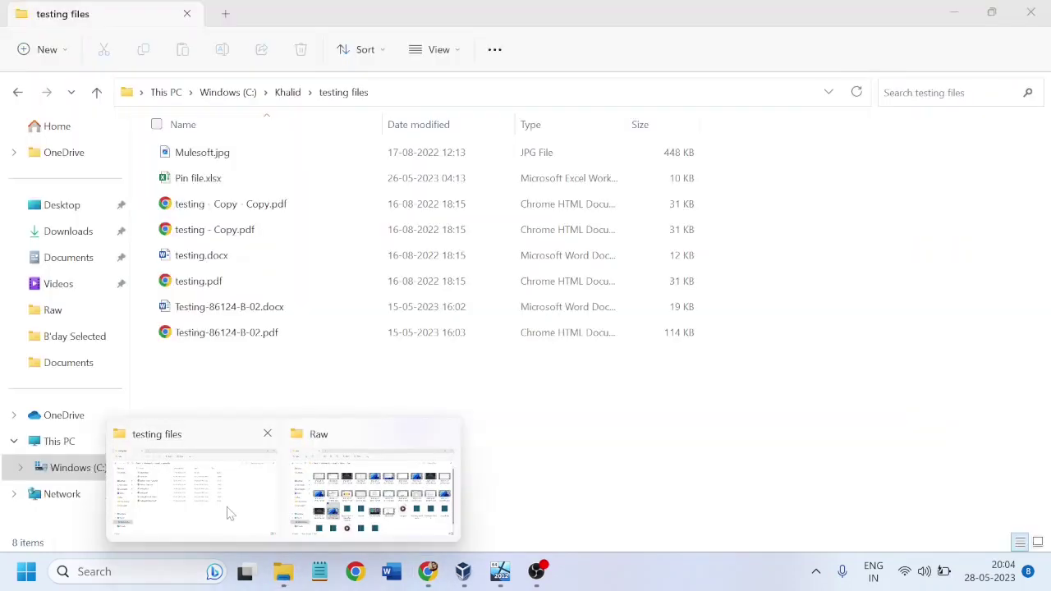
click(230, 515)
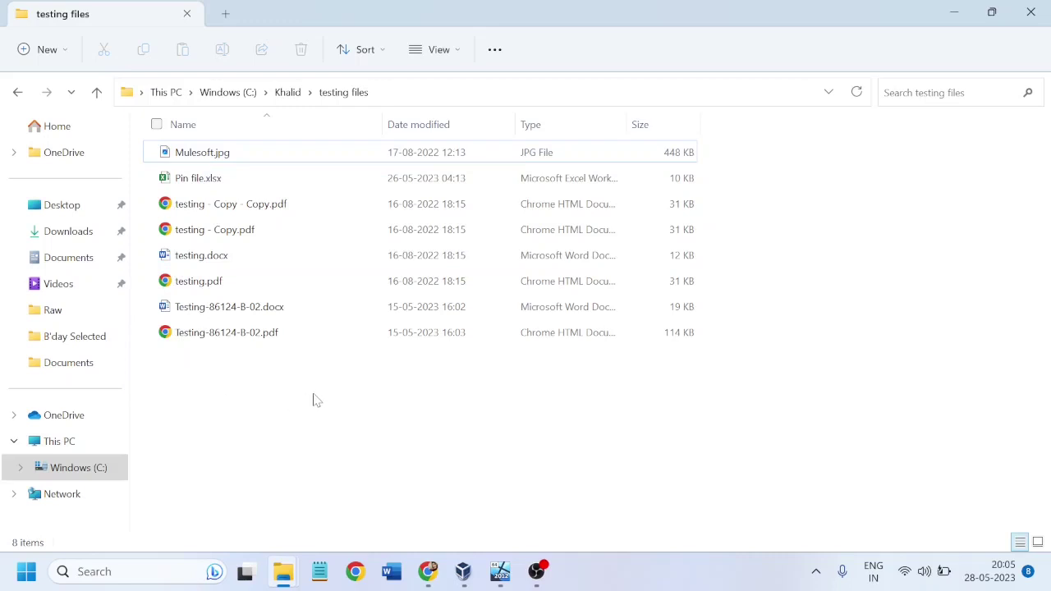
click(428, 580)
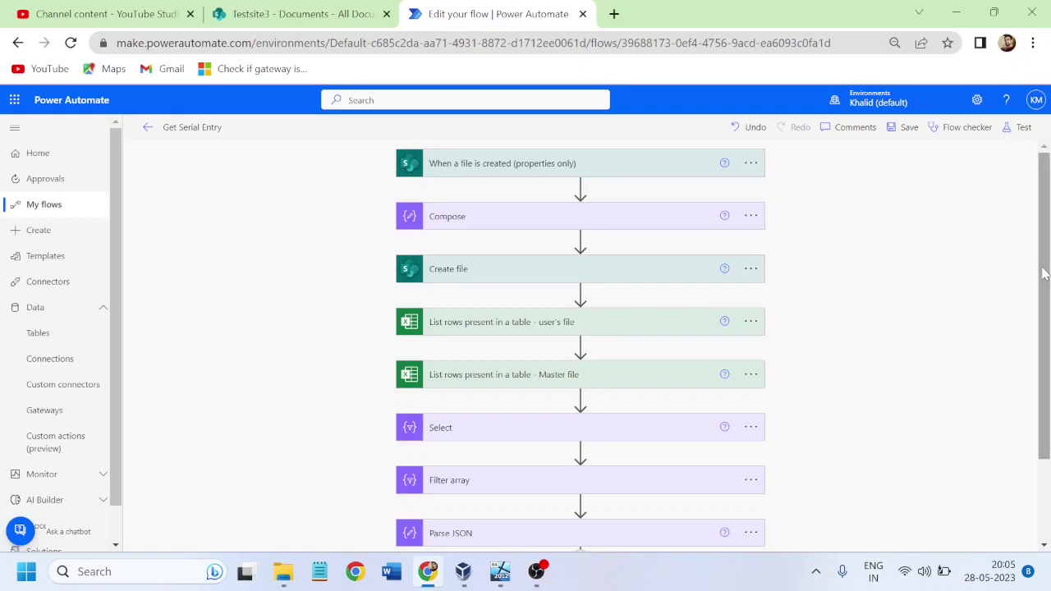
Step: Compare the flow with the Testsite3 tab, ending on Documents showing Master, Matching, Pin and User File folders
mouse_move(1043, 274)
mouse_down()
mouse_move(1043, 353)
mouse_move(1049, 254)
mouse_up()
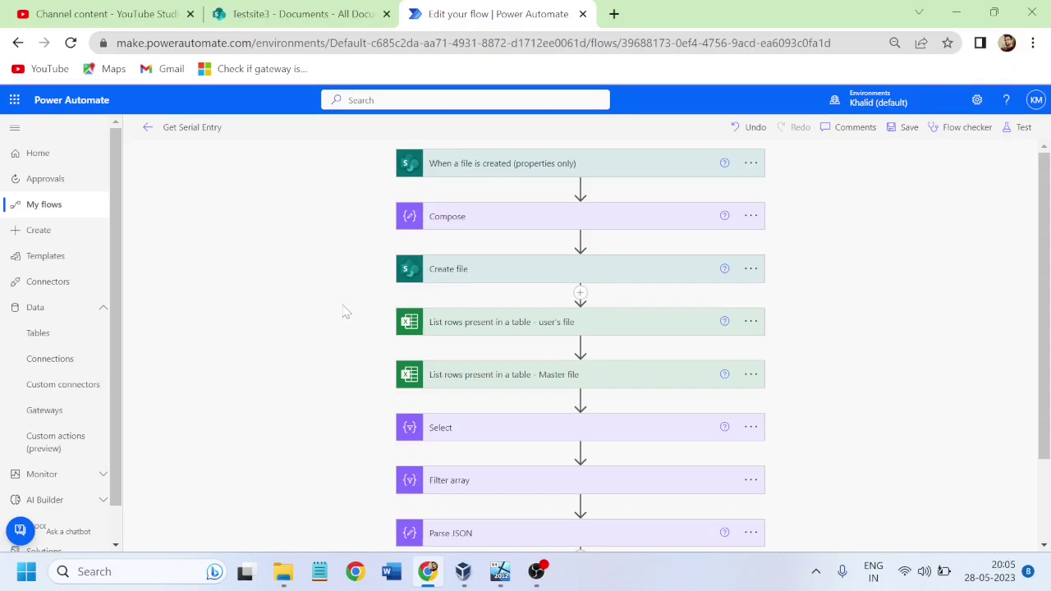
click(298, 25)
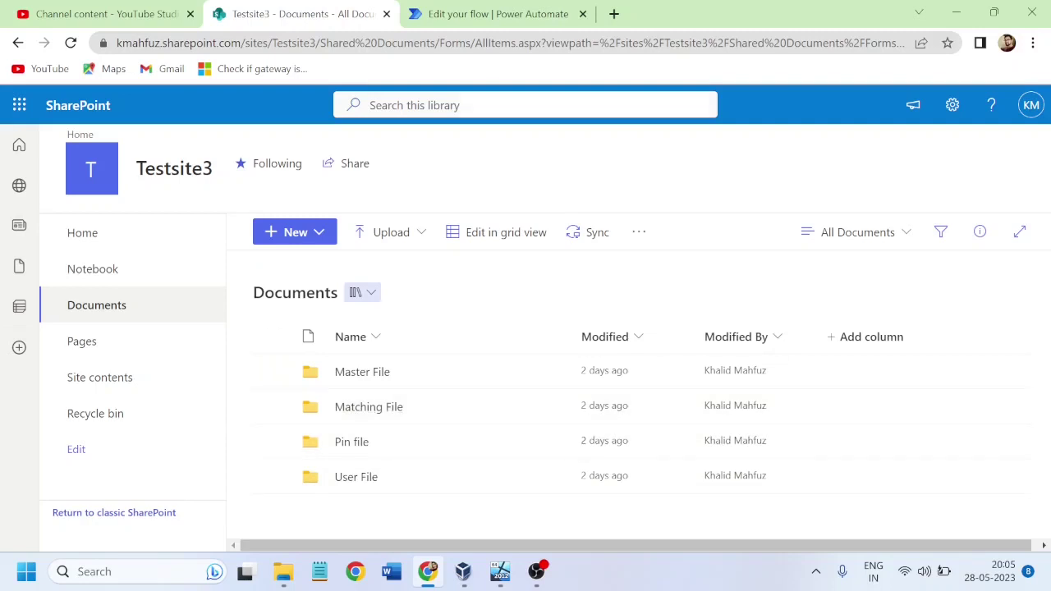
click(480, 17)
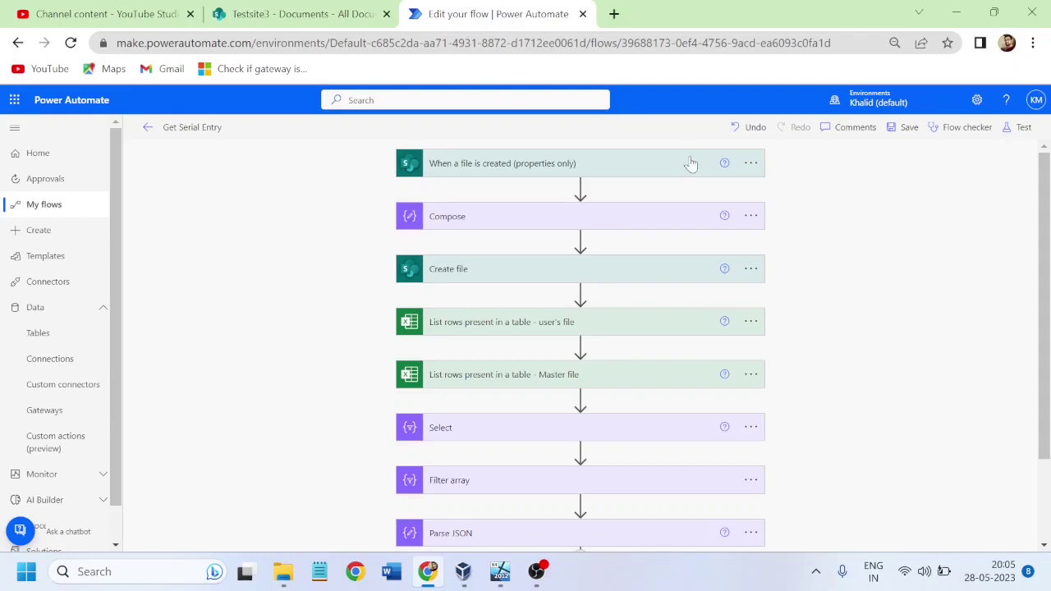
click(312, 14)
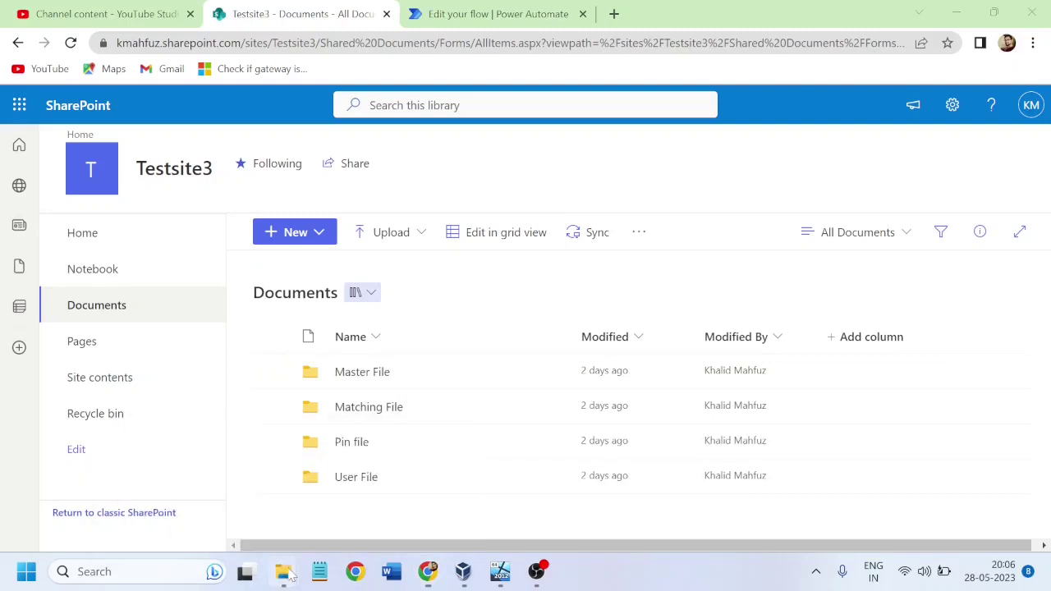
Step: Look over the testing files folder again, then bring the SharePoint browser window back
mouse_move(282, 574)
click(251, 511)
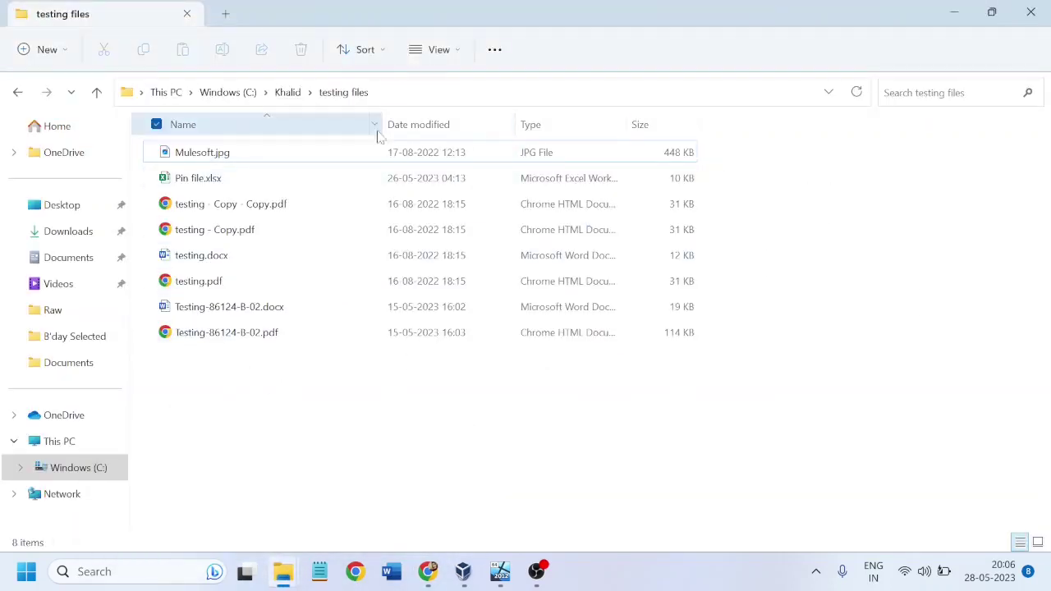
click(441, 579)
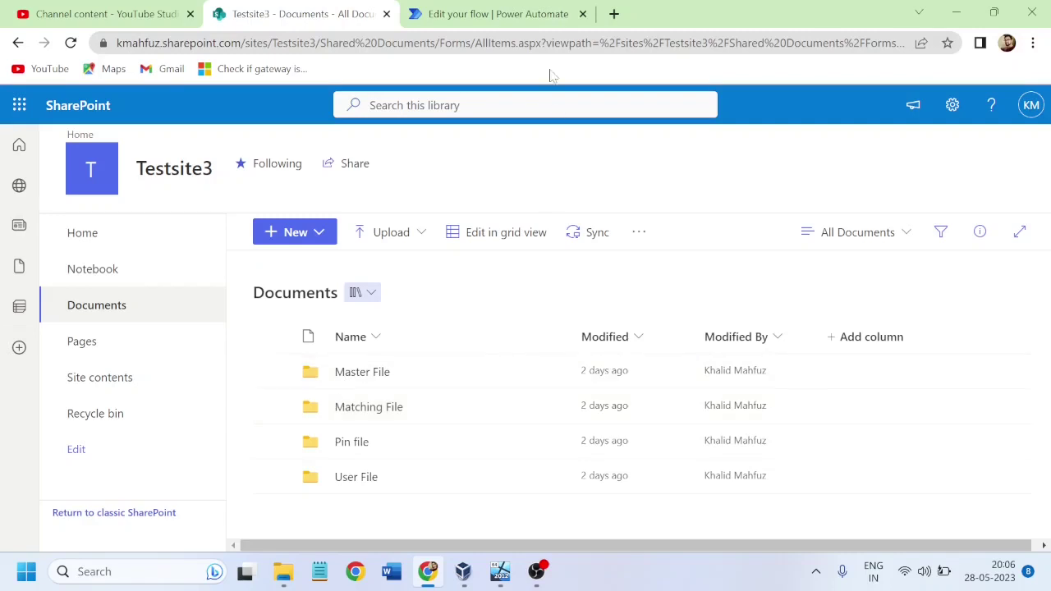
Step: Compare the Testsite3 library folders against the flow steps, finishing on the Get Serial Entry editor
click(499, 17)
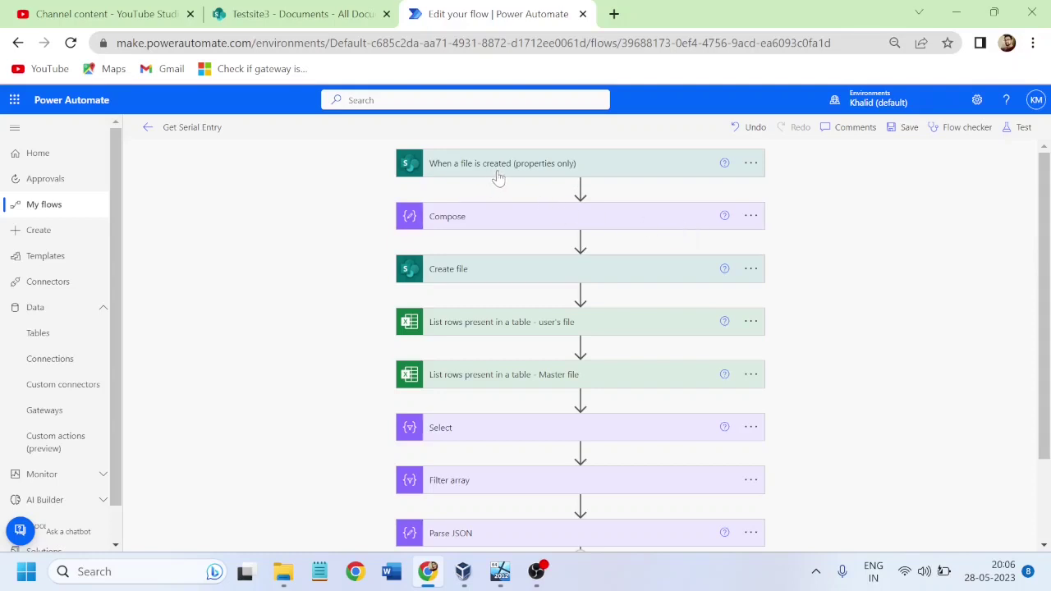
click(289, 23)
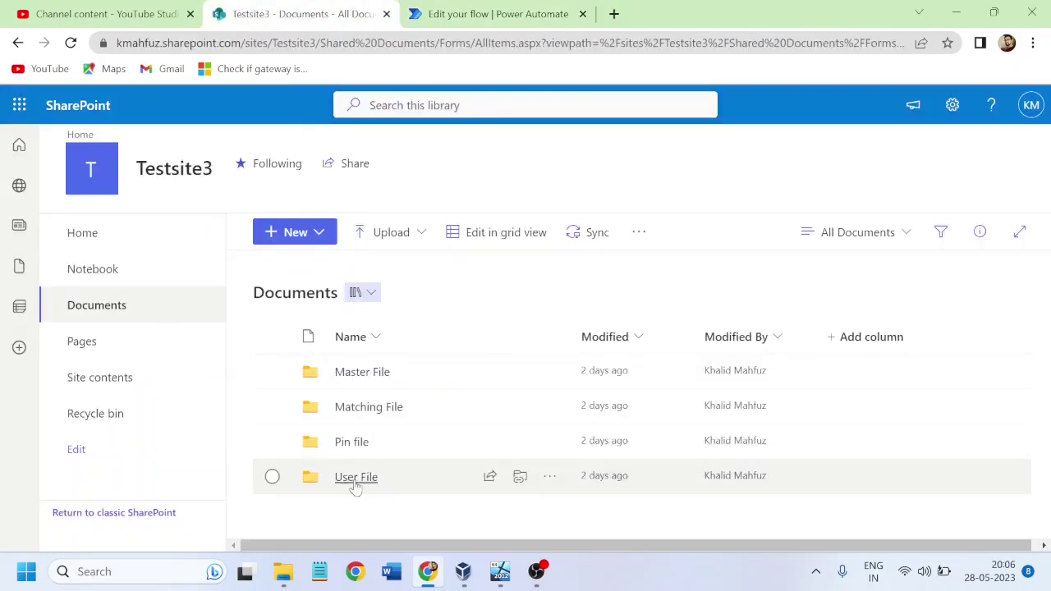
click(465, 18)
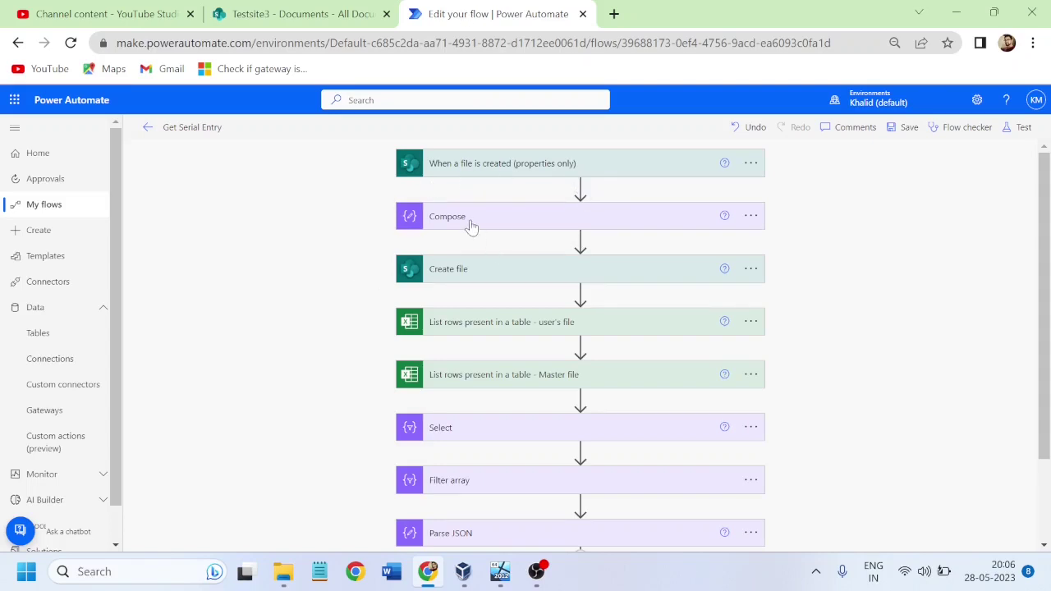
click(283, 21)
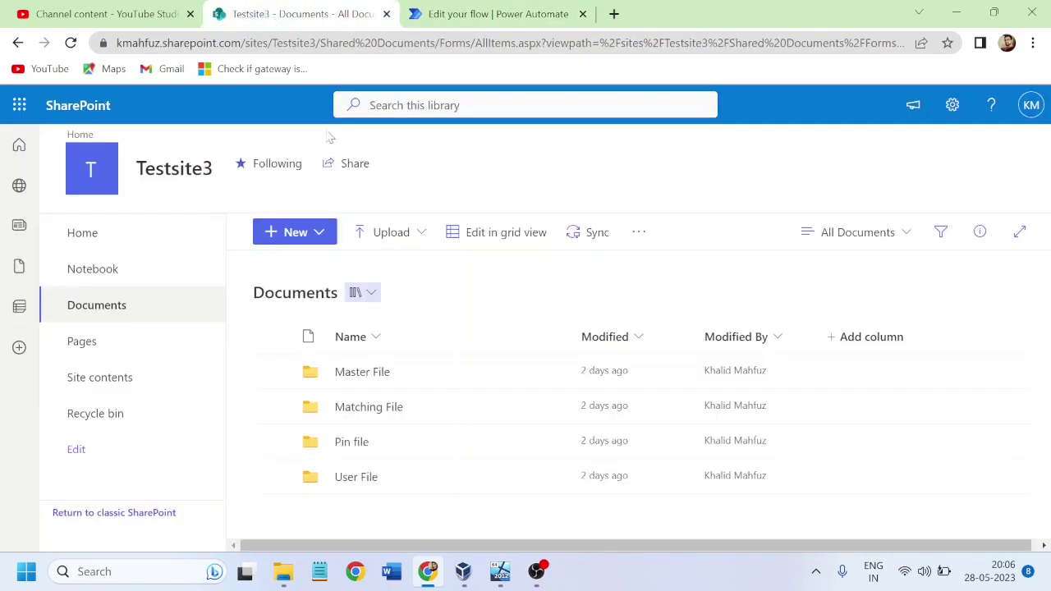
click(464, 15)
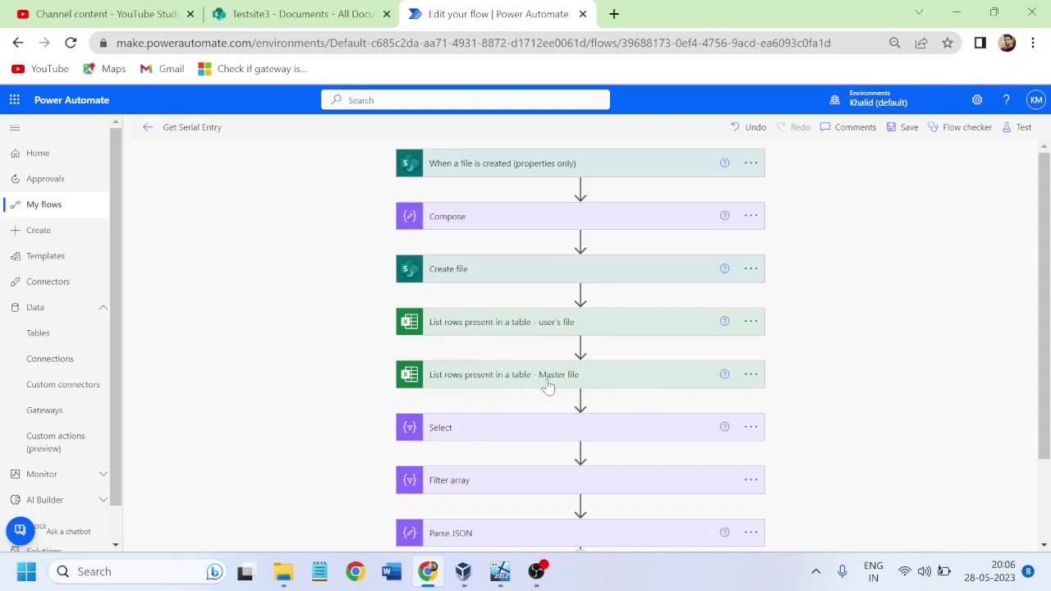
click(297, 14)
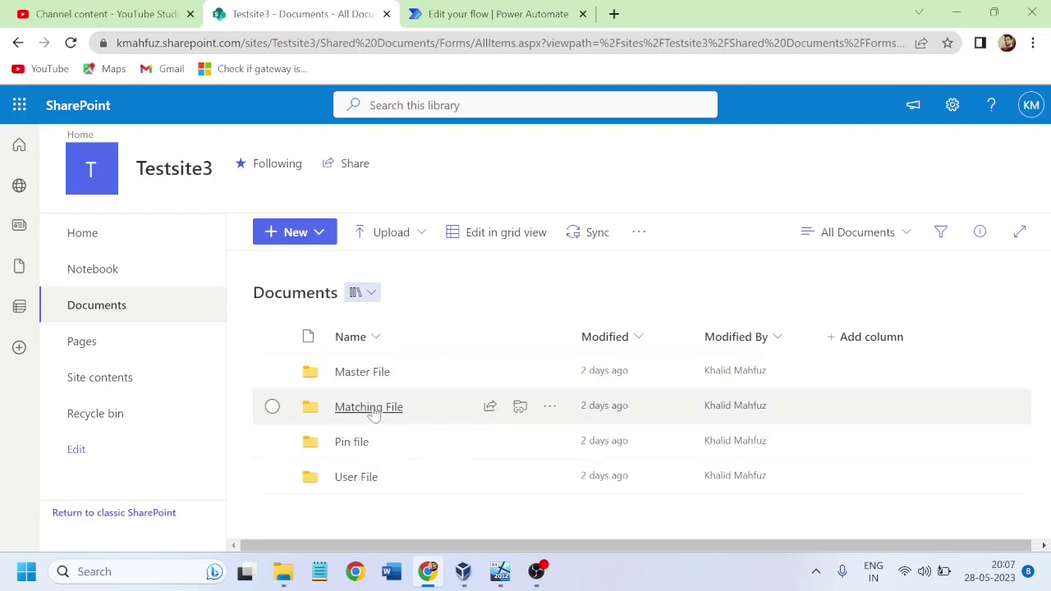
click(531, 14)
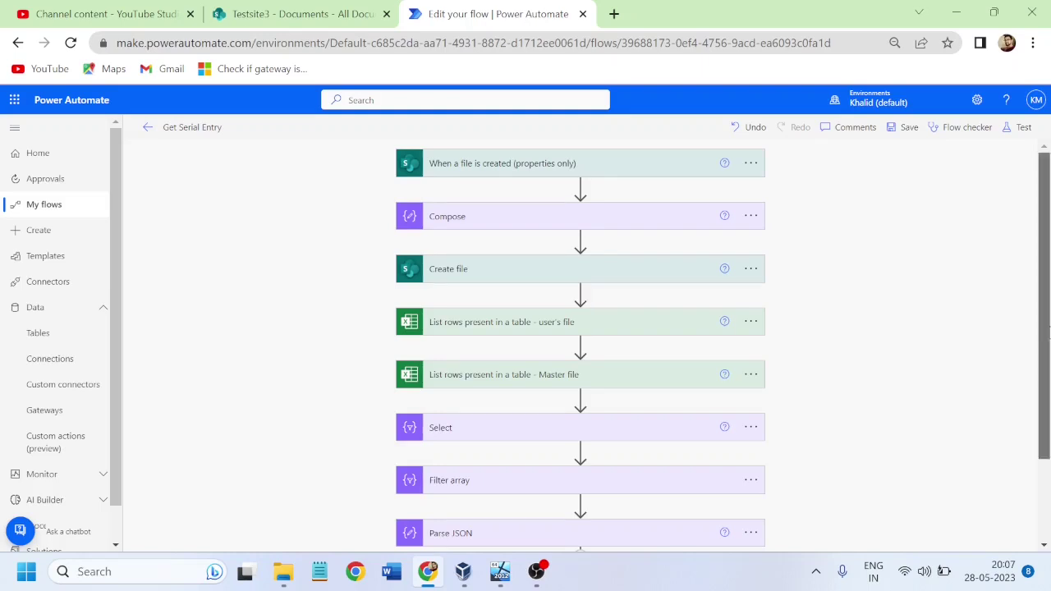
scroll(1048, 331, down, 2)
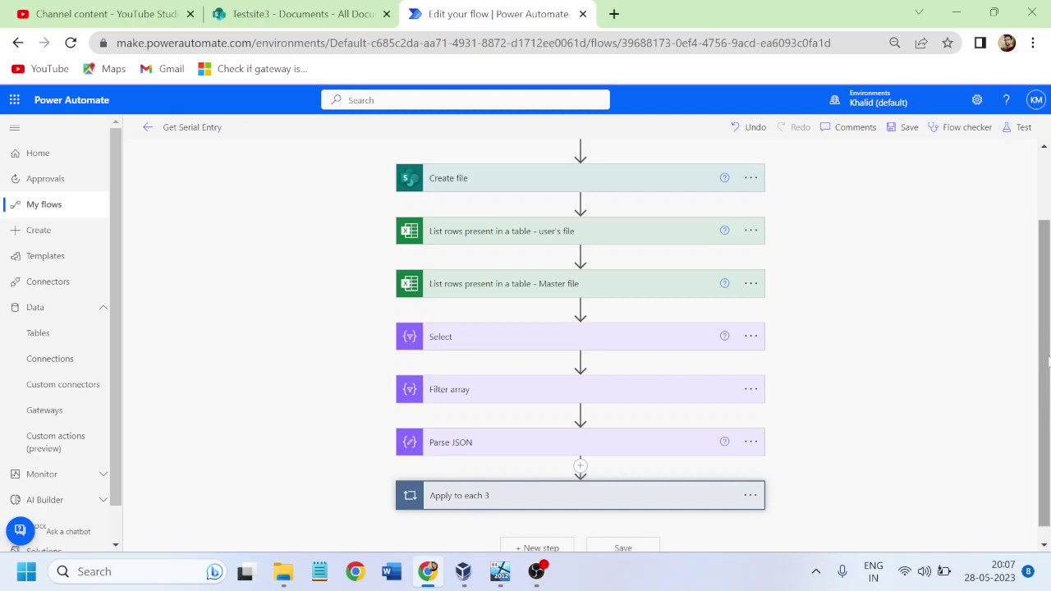
scroll(1049, 358, down, 1)
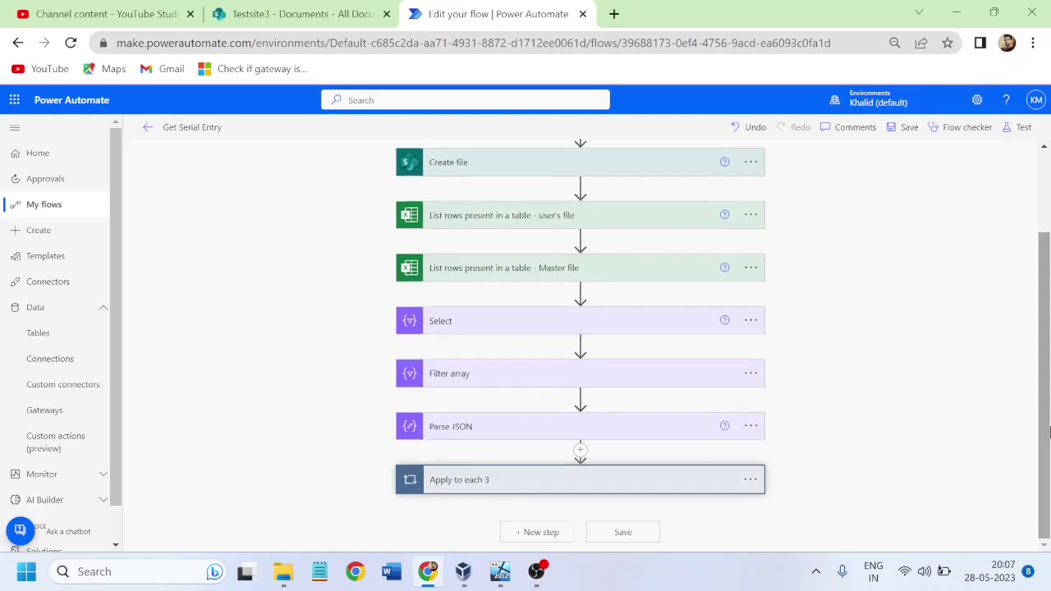
click(466, 482)
scroll(1049, 474, down, 4)
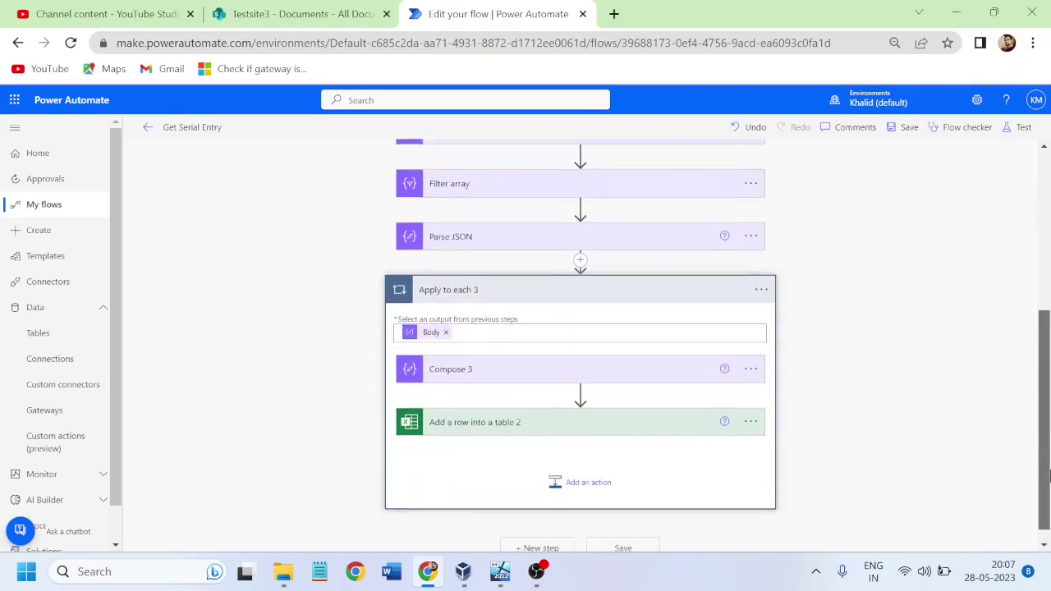
drag(1049, 473, 1049, 222)
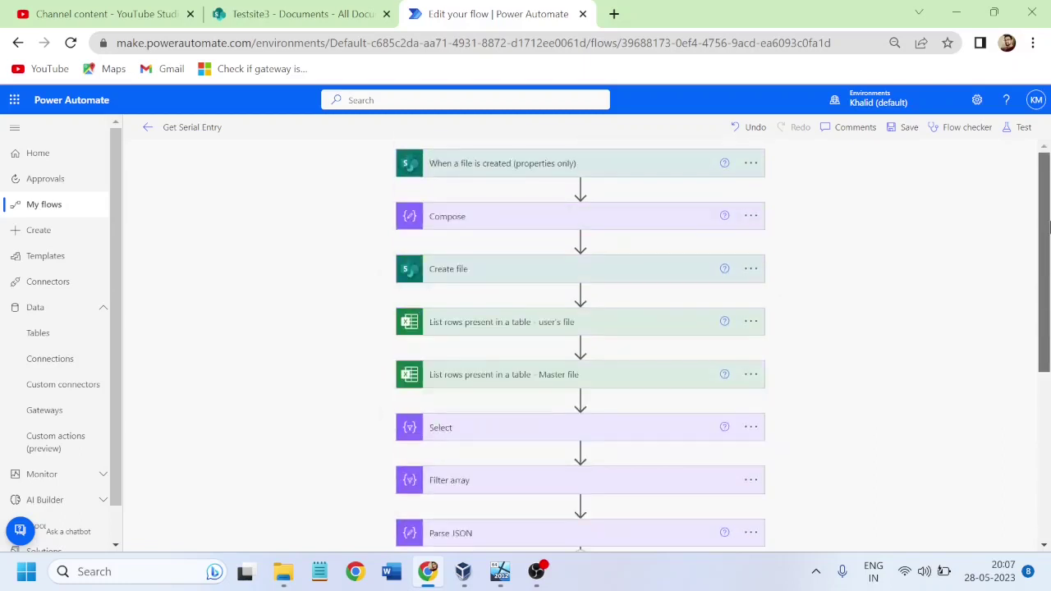
scroll(558, 410, down, 3)
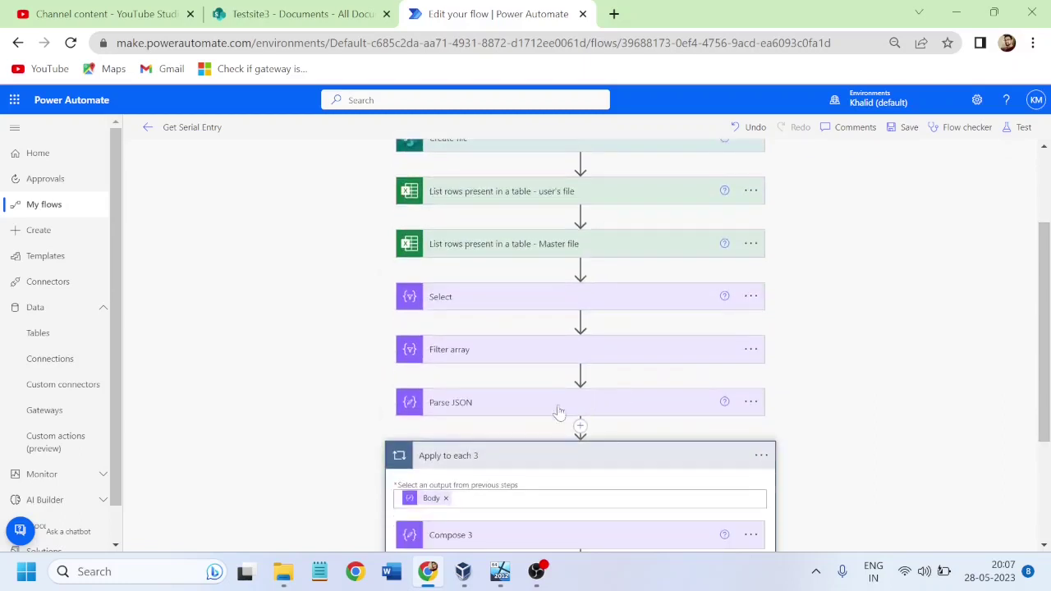
click(475, 453)
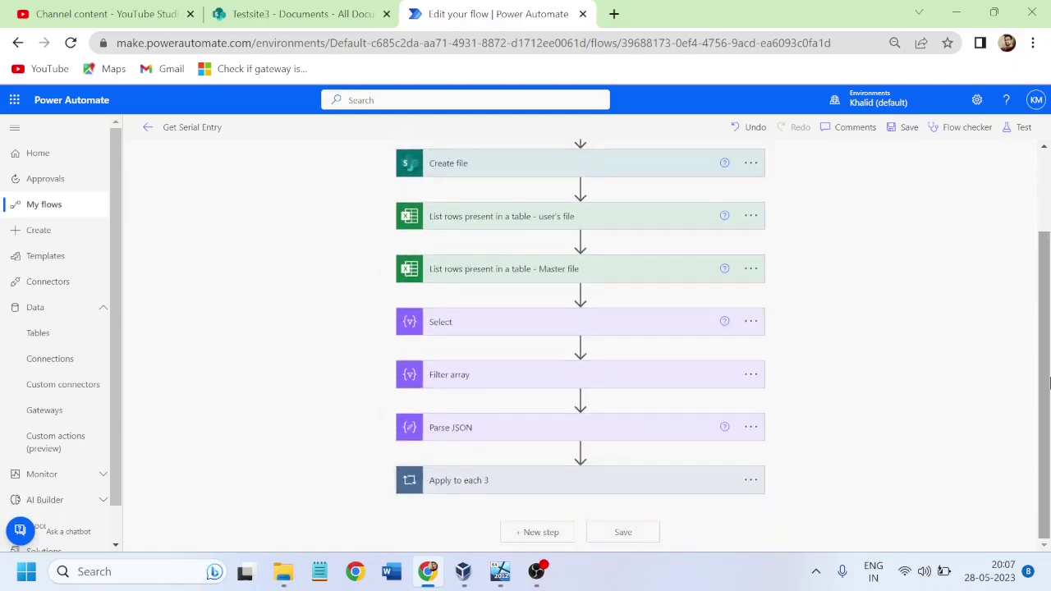
scroll(1049, 286, up, 3)
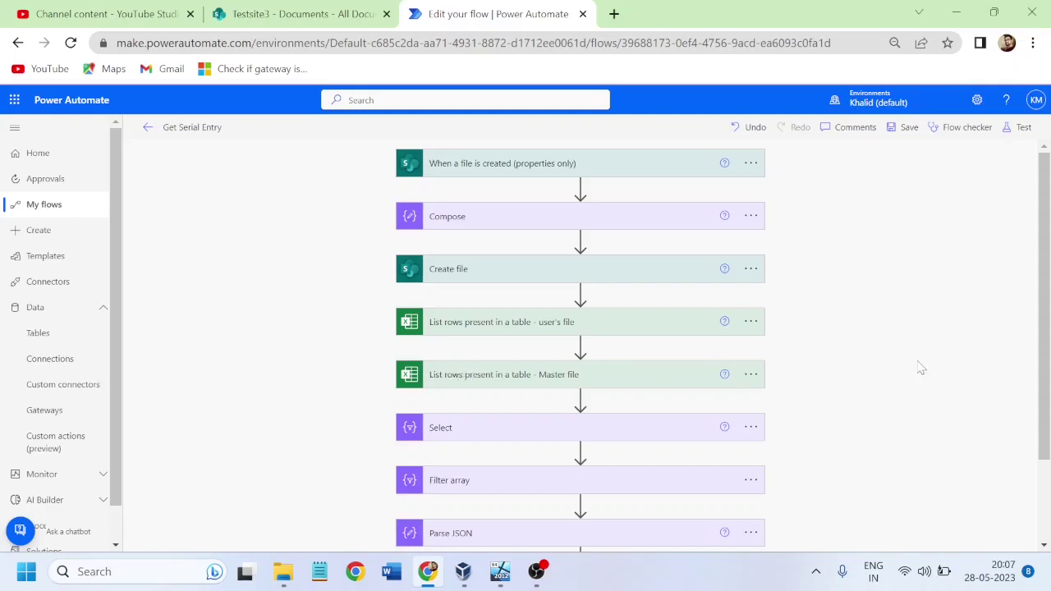
mouse_move(501, 575)
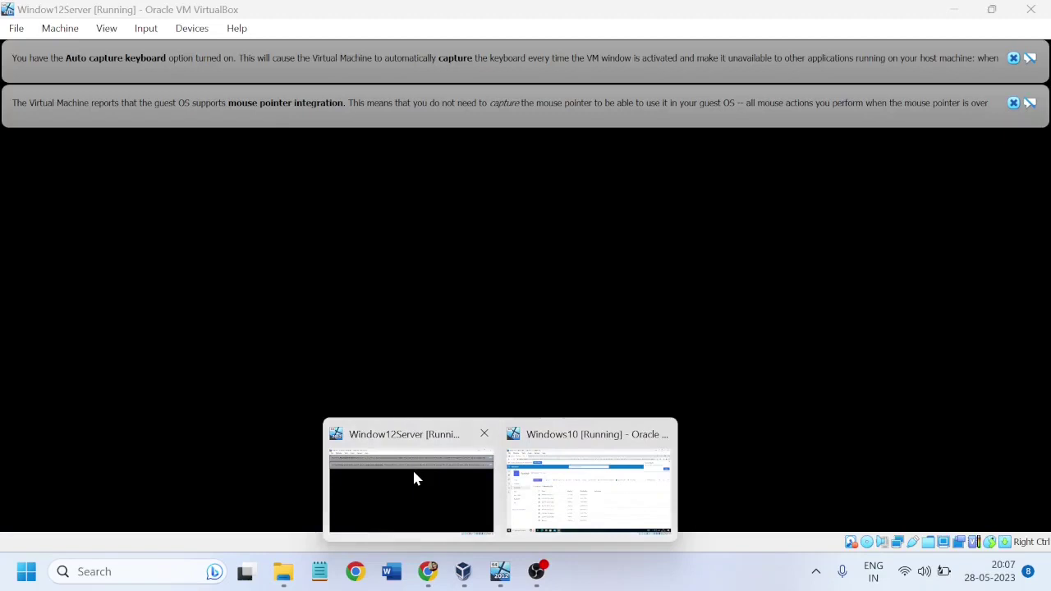
Step: Bring up the Window12Server VM and dismiss its mouse integration and auto-capture keyboard notices
click(413, 475)
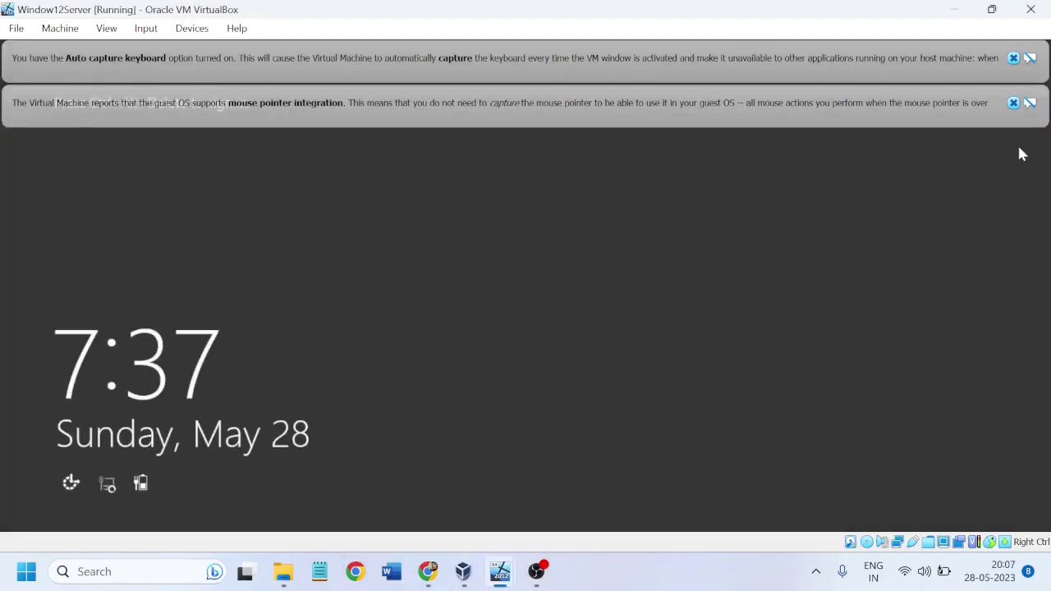
click(1014, 103)
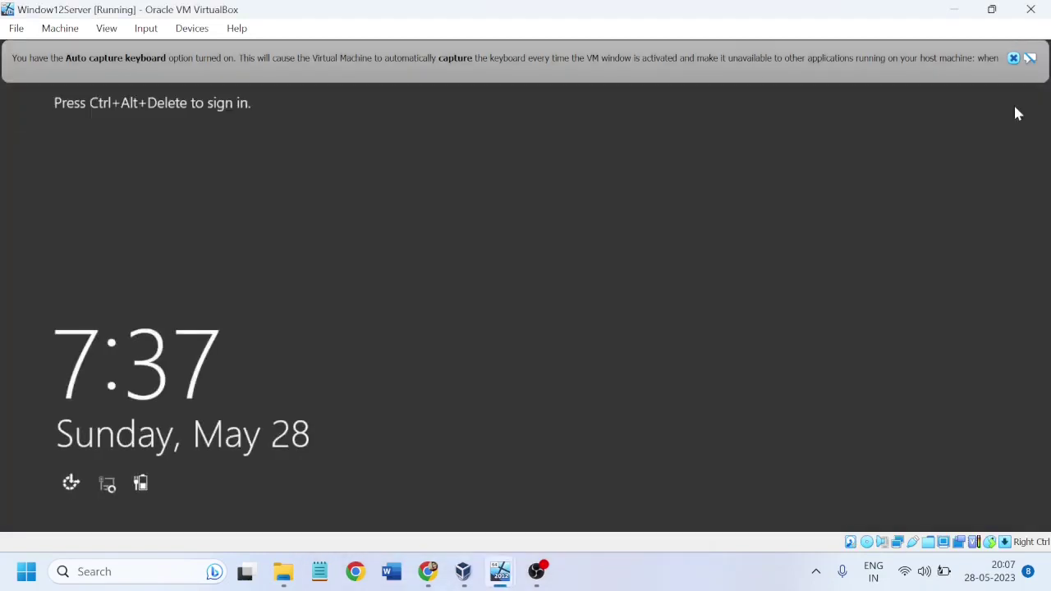
click(1013, 57)
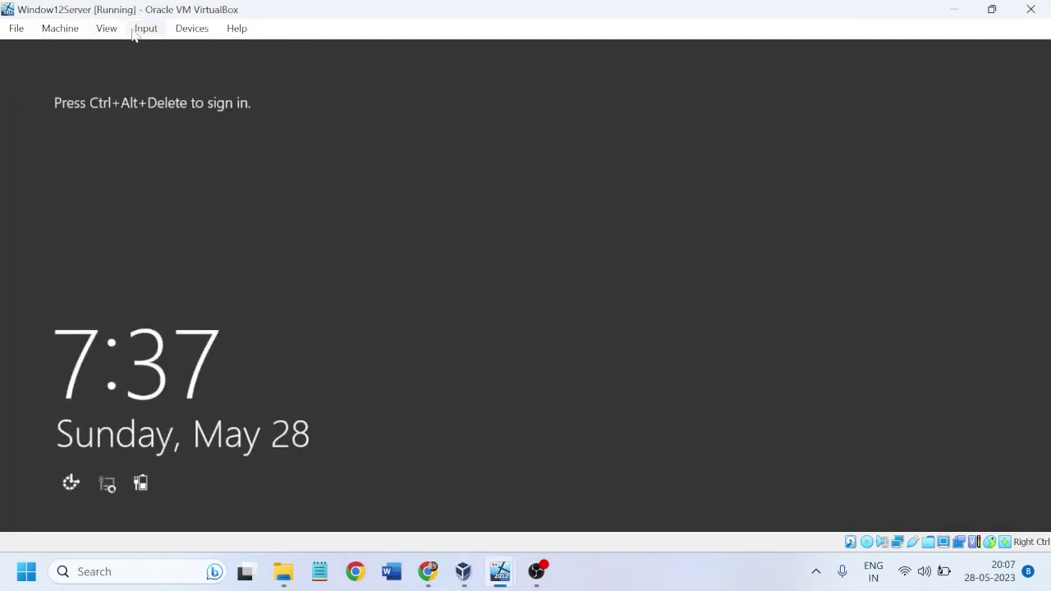
mouse_move(485, 577)
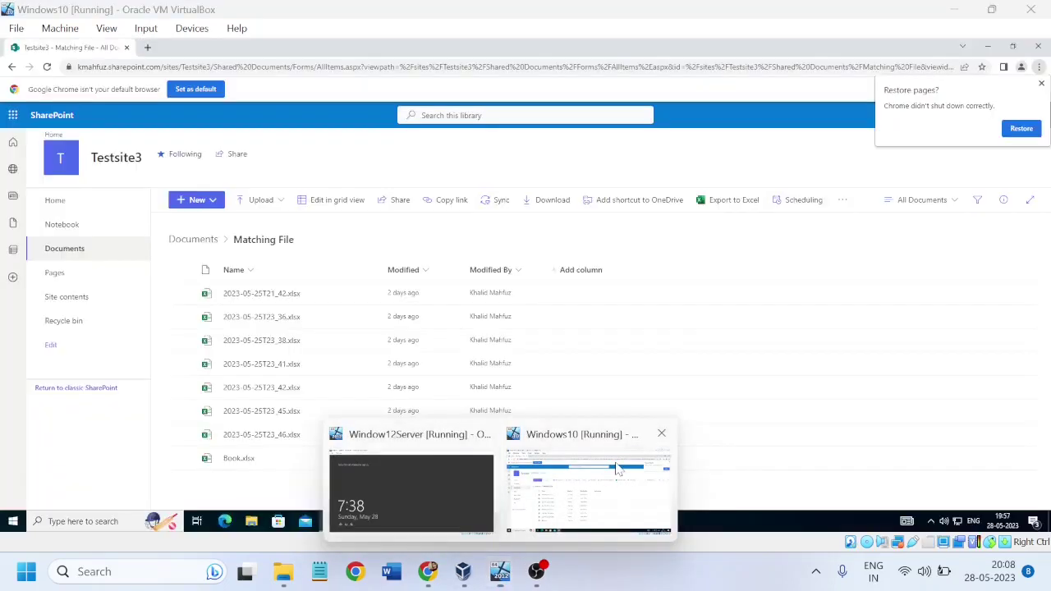
Step: In the Windows10 VM, download Master File.xlsx from the Testsite3 Master File folder, then minimize Chrome
click(617, 468)
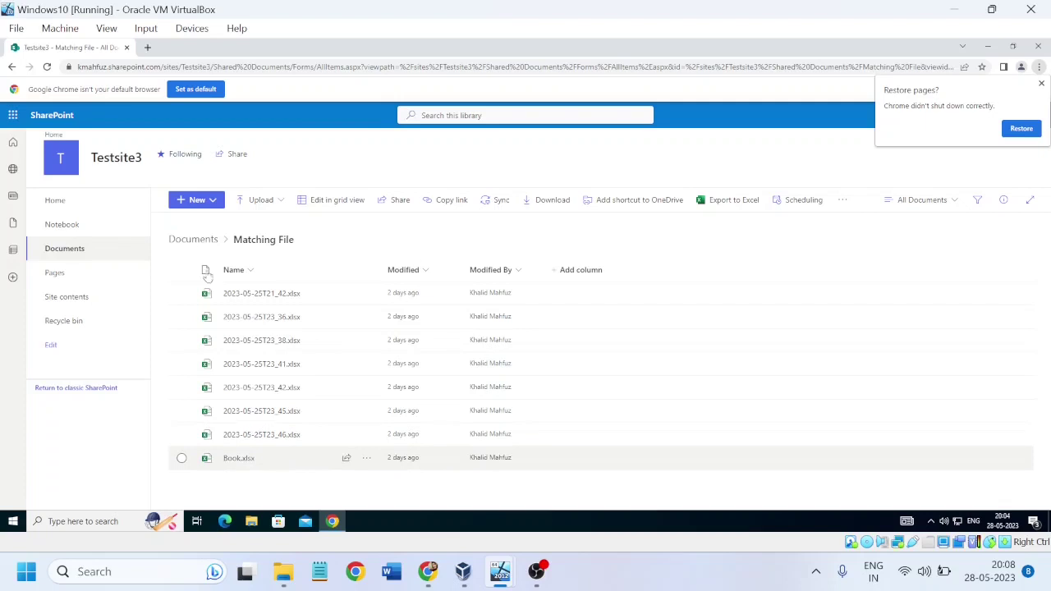
click(190, 240)
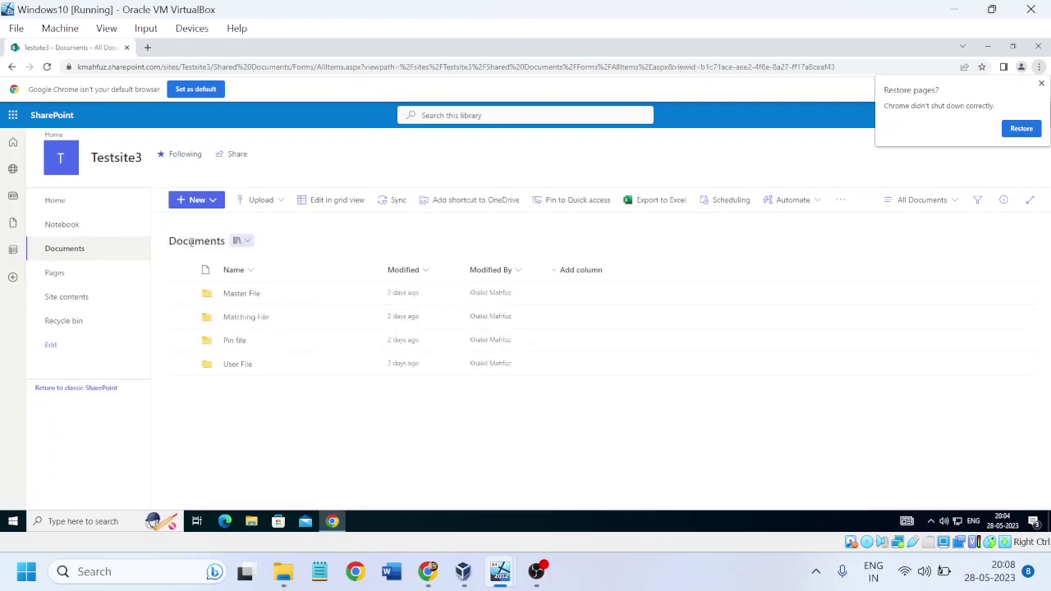
click(232, 299)
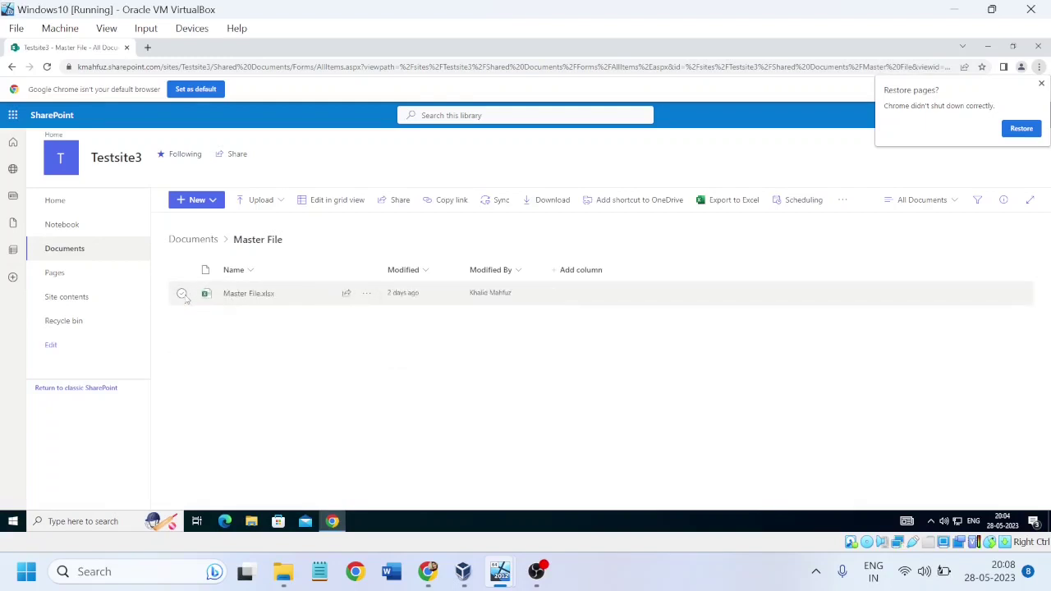
click(184, 295)
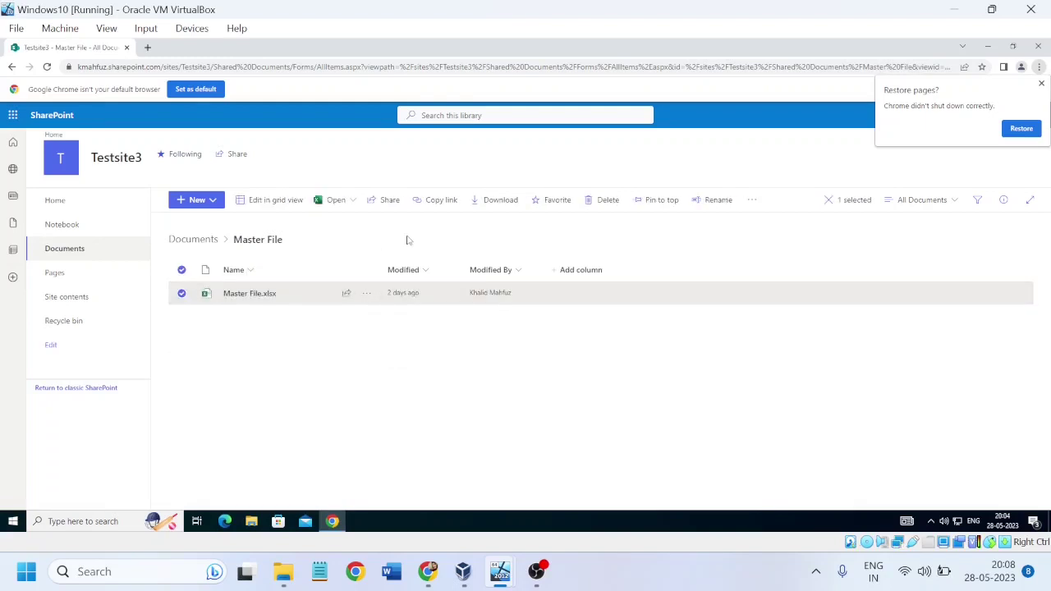
click(509, 209)
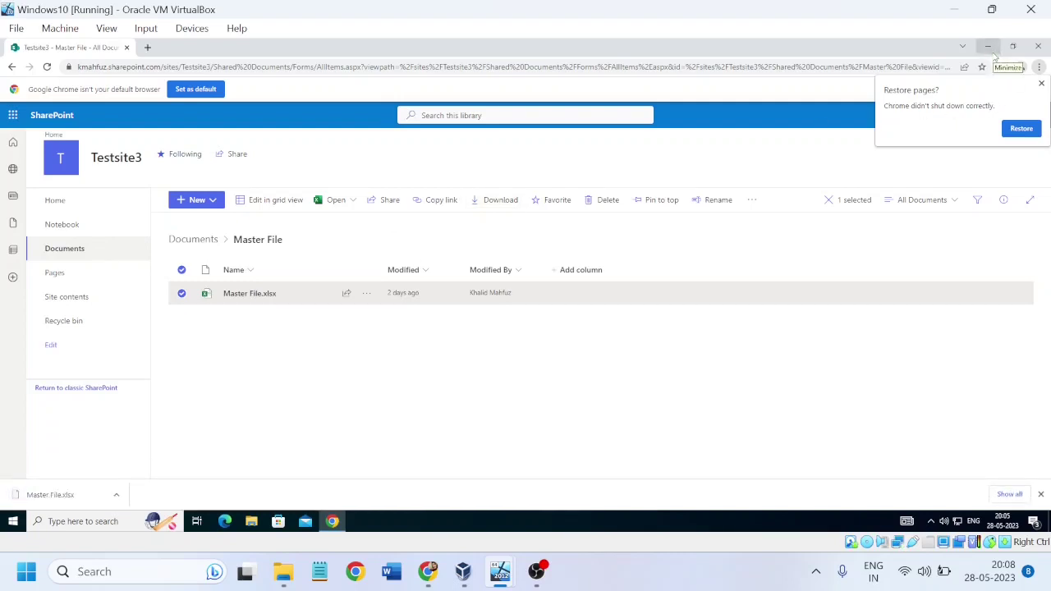
click(990, 49)
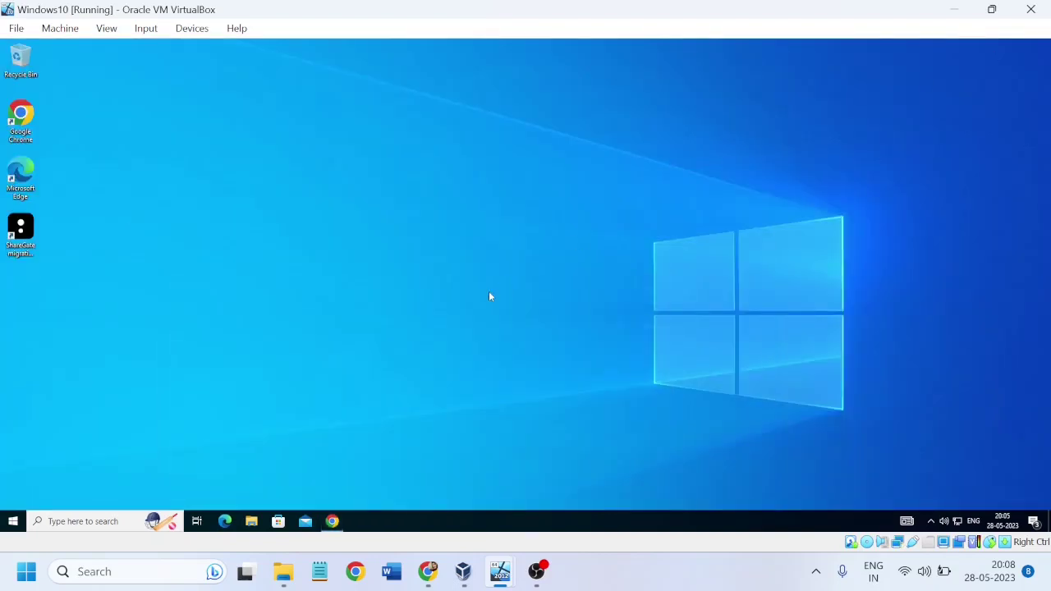
Step: Select the downloaded Master File.xlsx in a new File Explorer window's Downloads folder to copy it
key(super+e)
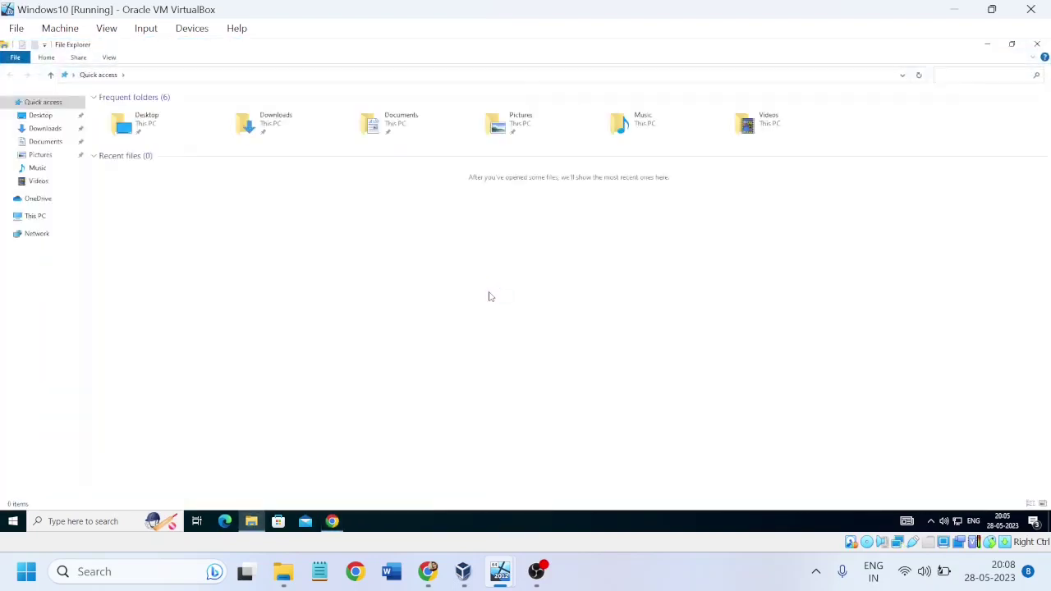
click(45, 128)
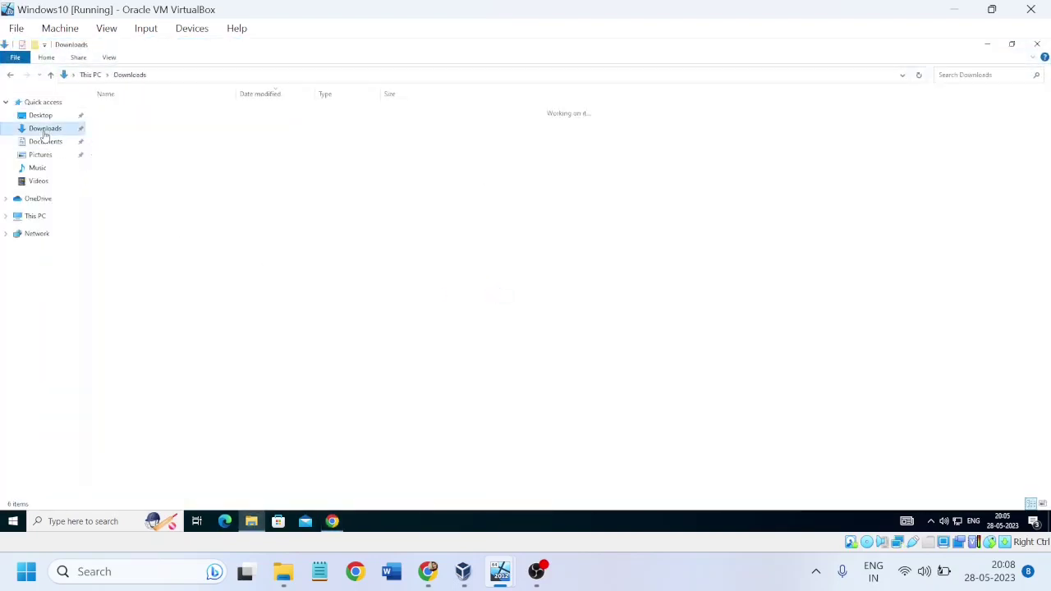
click(146, 129)
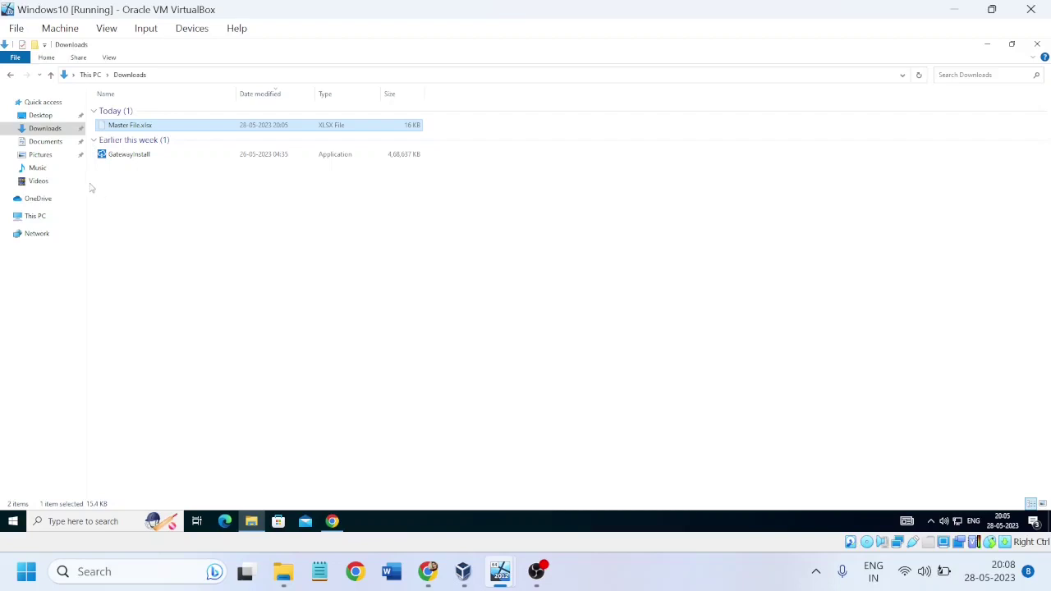
Step: Paste Master File.xlsx into the Network Drive folder on Local Disk (C:), then return to the flow
click(38, 220)
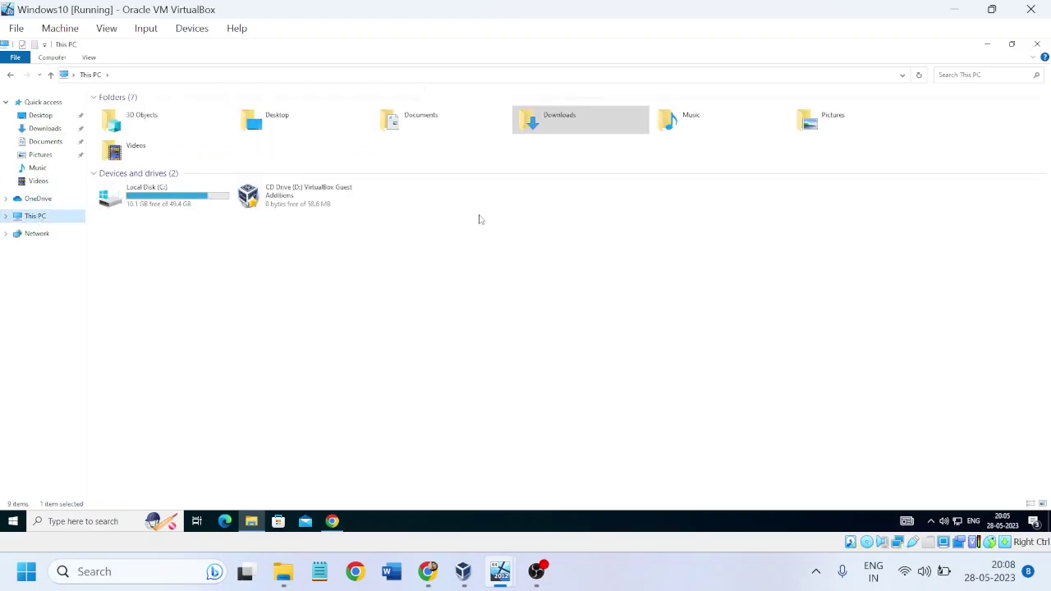
click(49, 144)
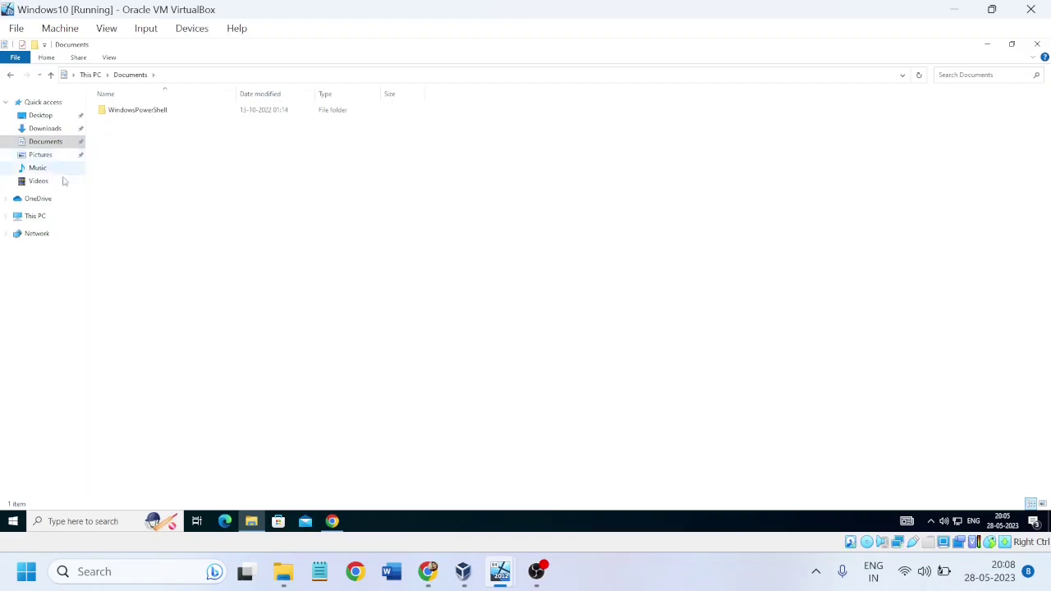
click(36, 216)
double_click(175, 197)
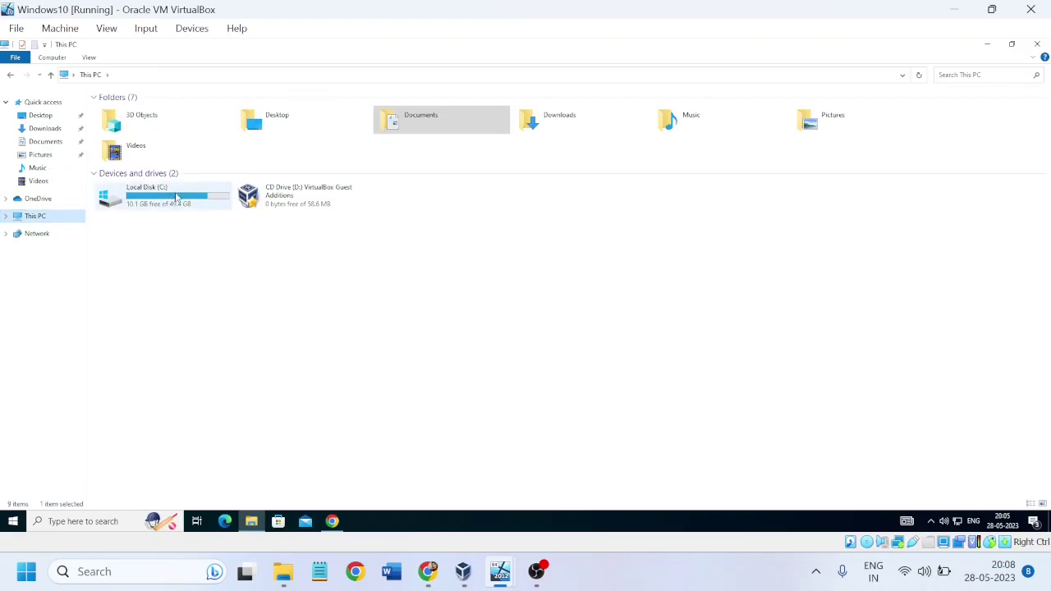
double_click(132, 110)
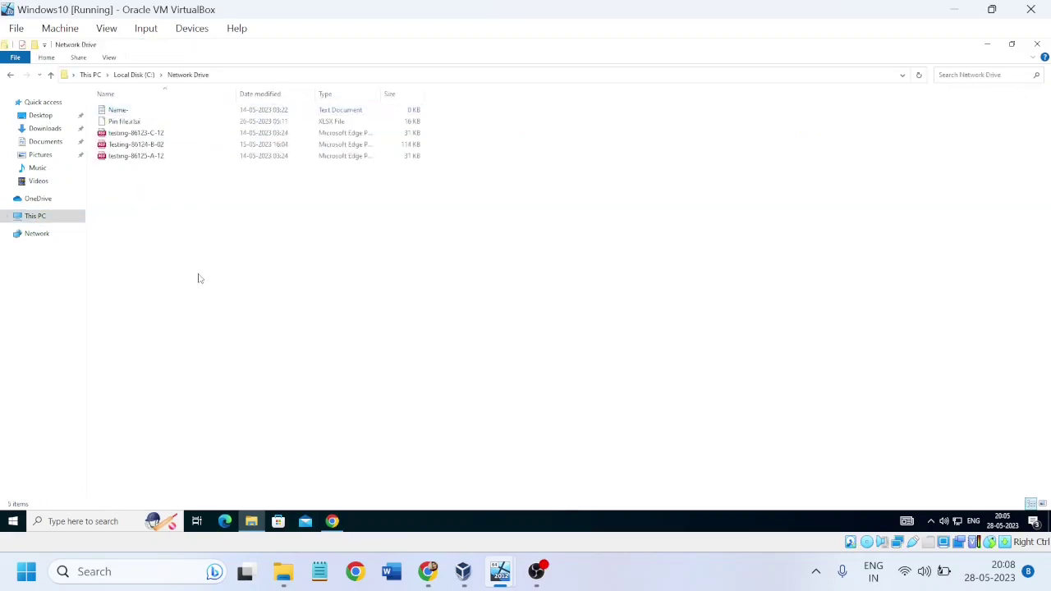
key(ctrl+v)
click(289, 297)
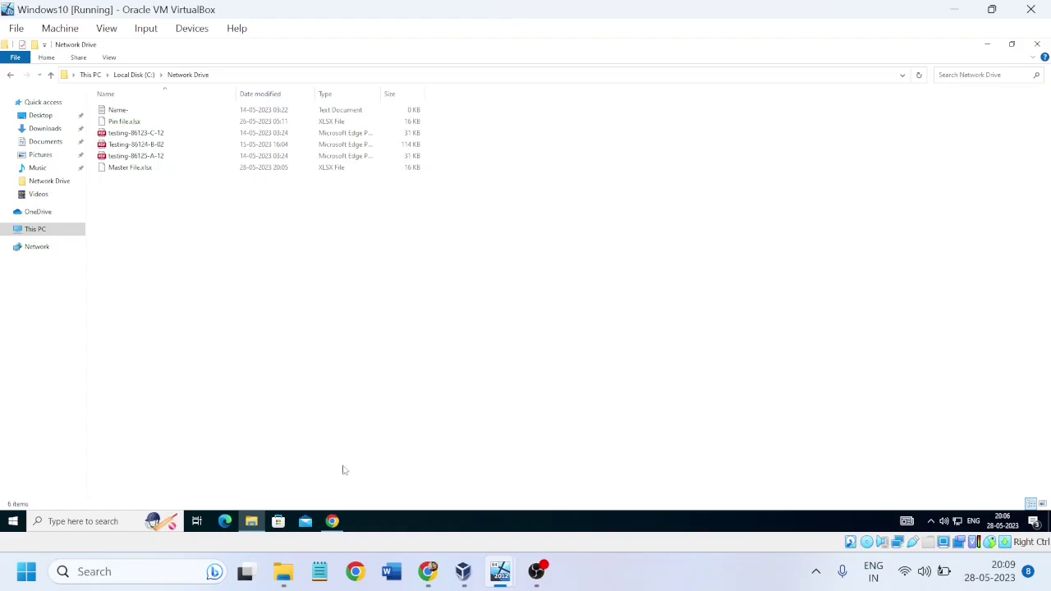
click(426, 575)
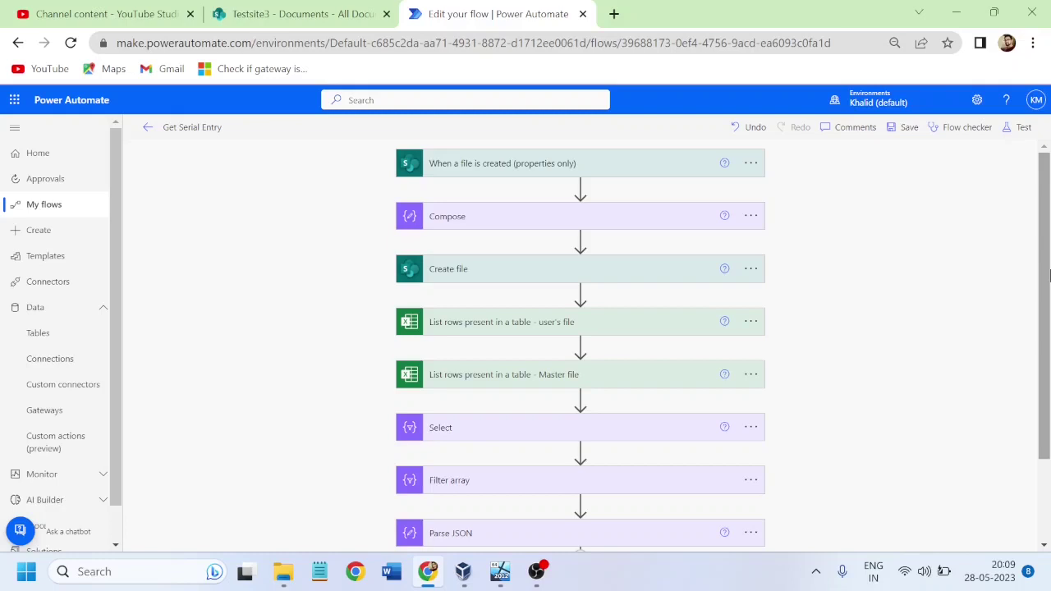
Step: Search Google for 'on premise gateway network drive power automate' and open the Microsoft Learn gateway article
mouse_move(502, 577)
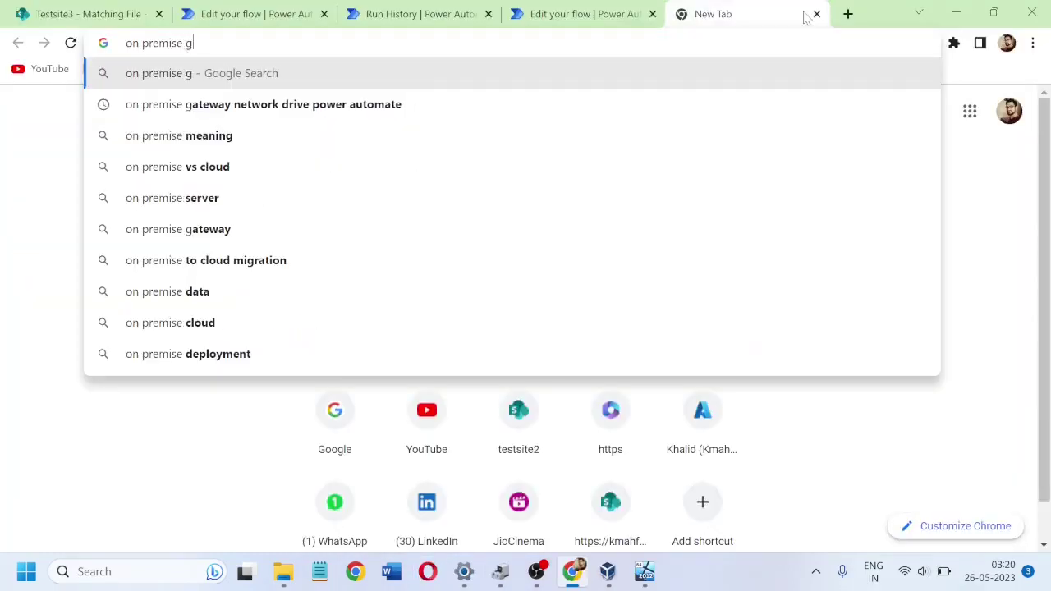
text(ate)
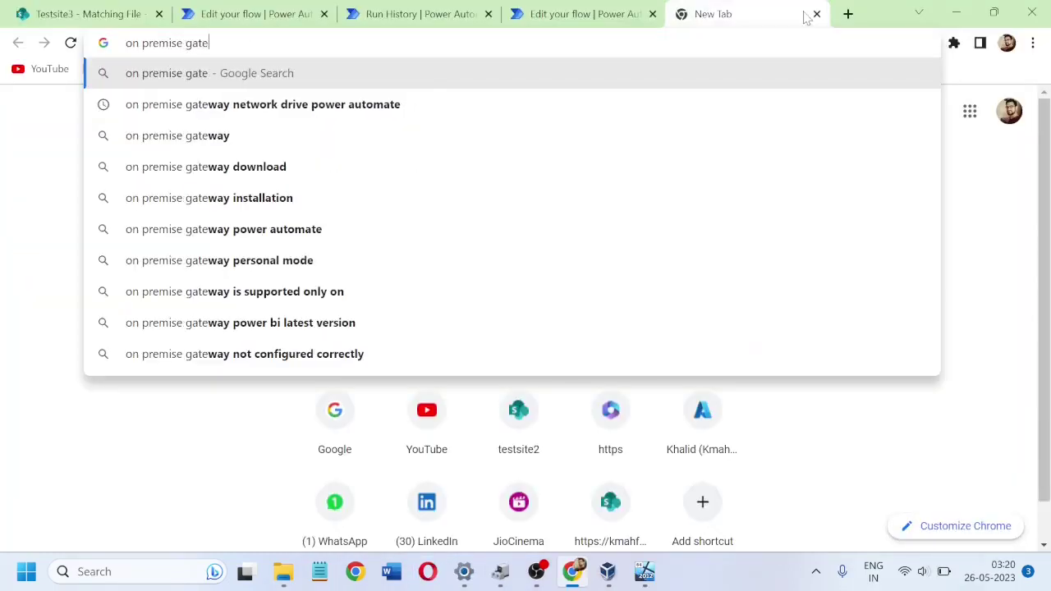
text(way)
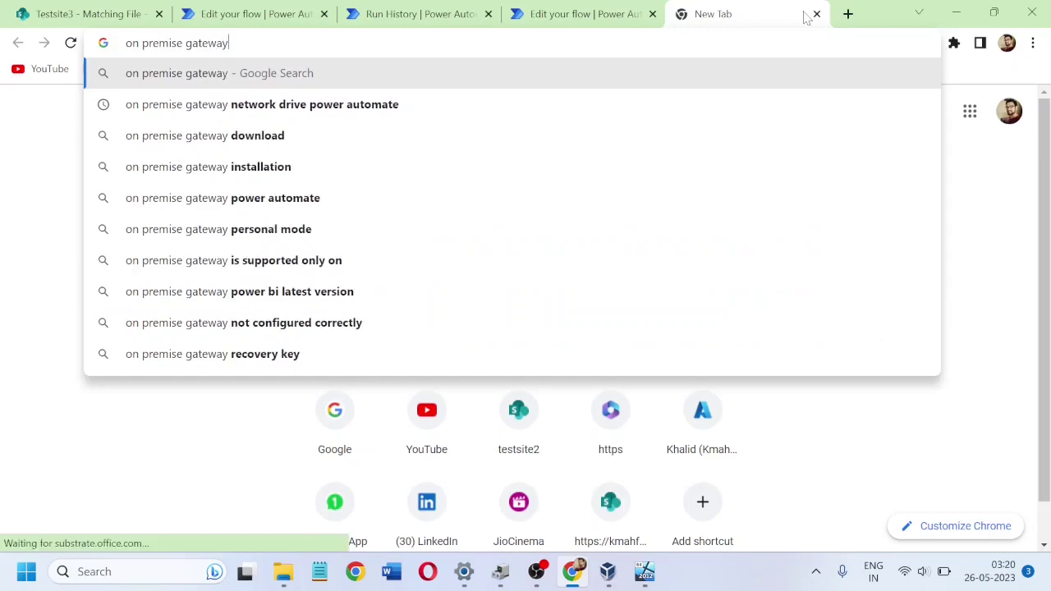
key(Down)
key(Return)
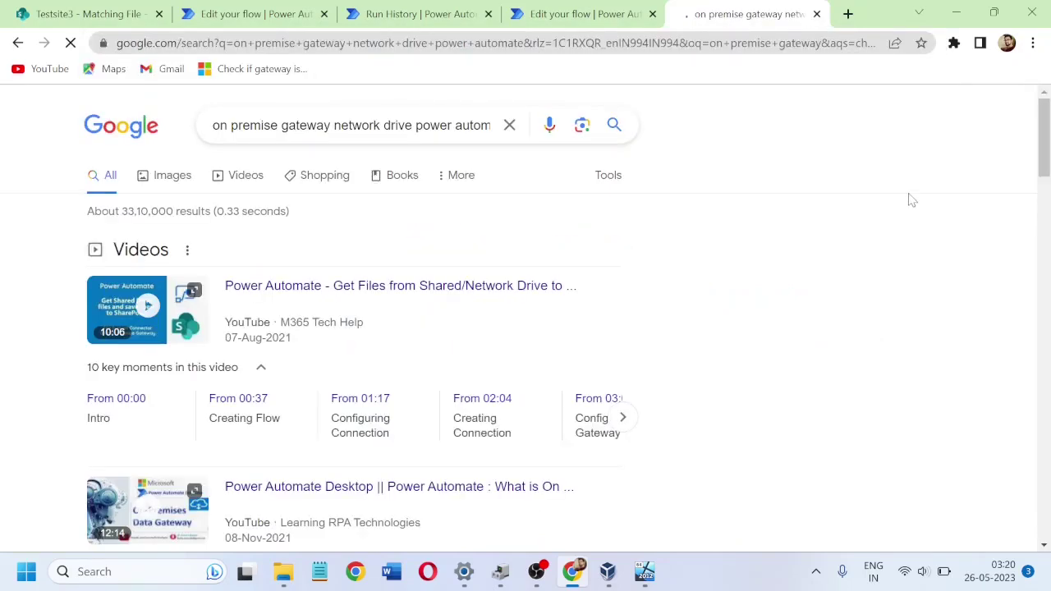
drag(1045, 134, 1046, 273)
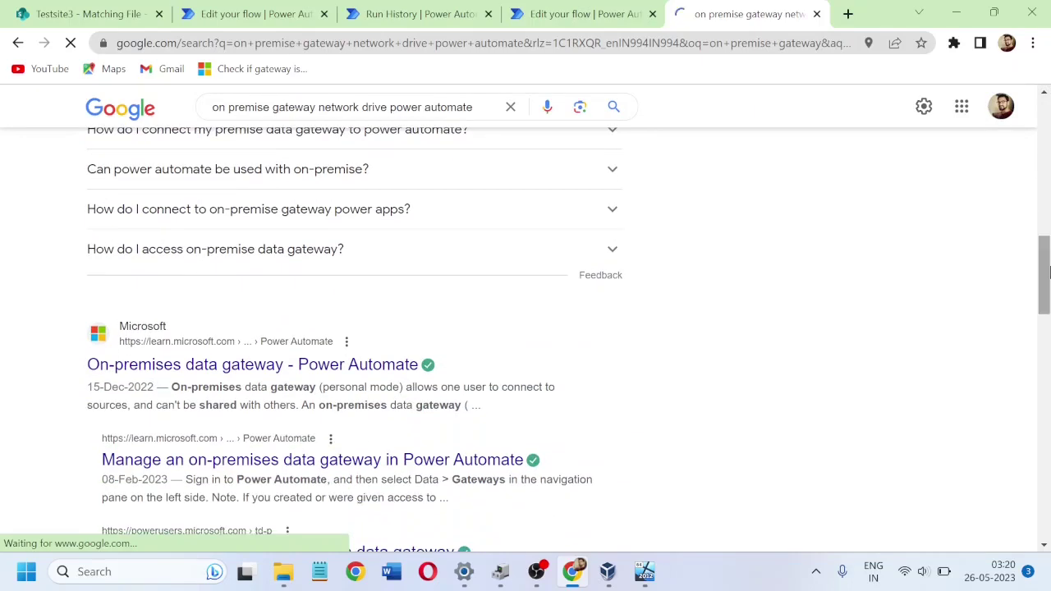
middle_click(339, 371)
click(761, 15)
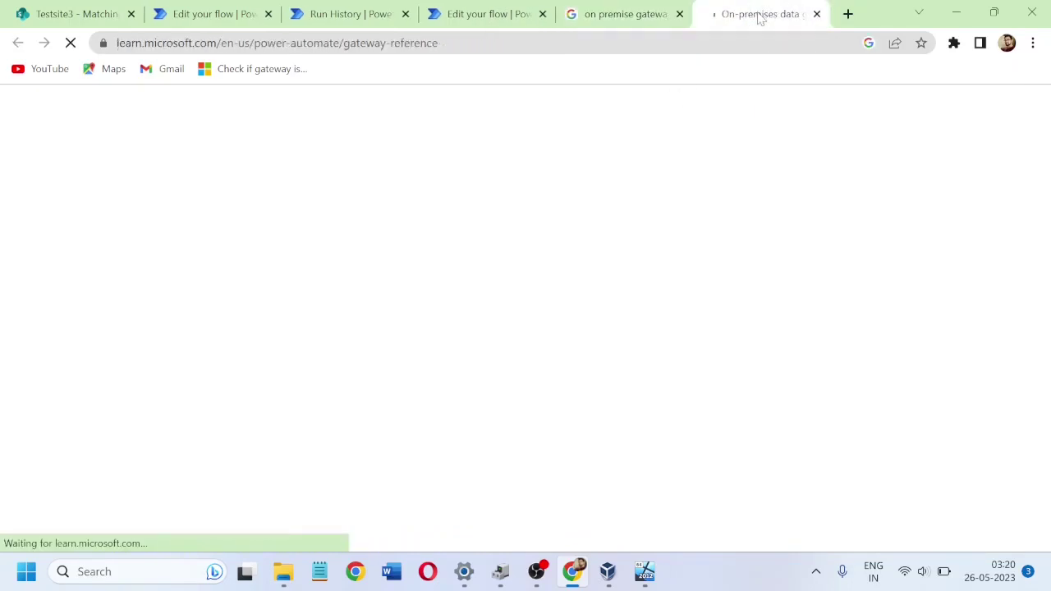
Step: Read the On-premises data gateway docs down to Types of gateways, briefly checking the Windows12Server VM
drag(1045, 174, 1047, 277)
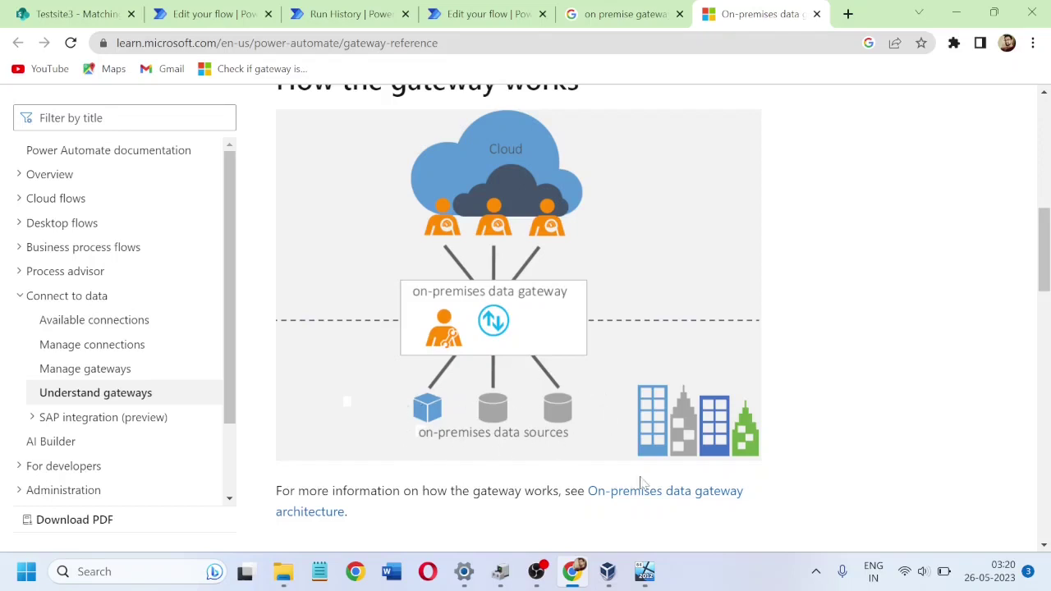
click(644, 575)
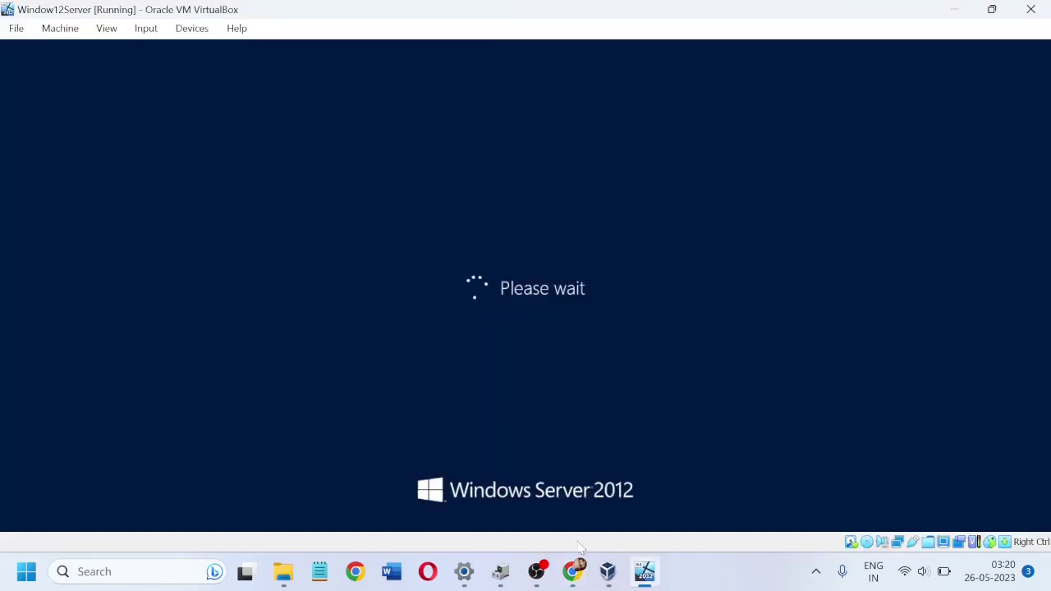
click(573, 574)
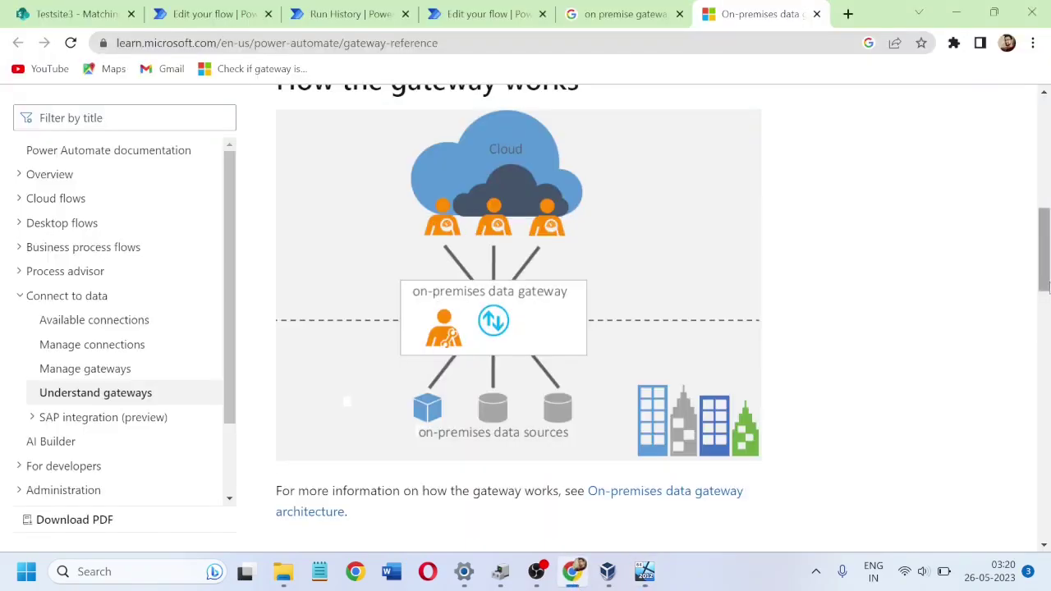
drag(1045, 289, 1044, 345)
scroll(1047, 345, down, 2)
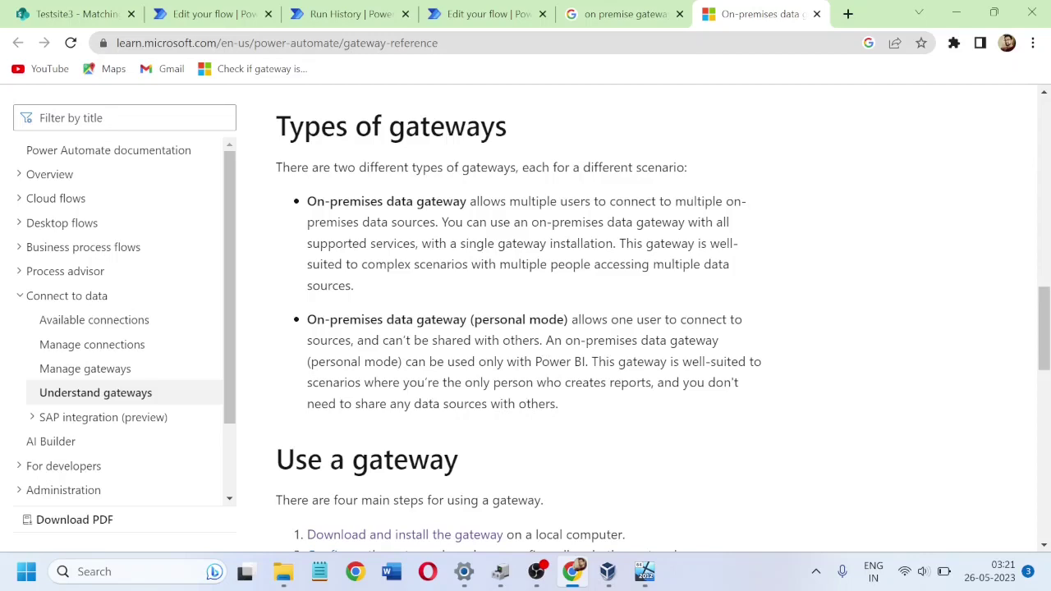
drag(1045, 312, 1048, 351)
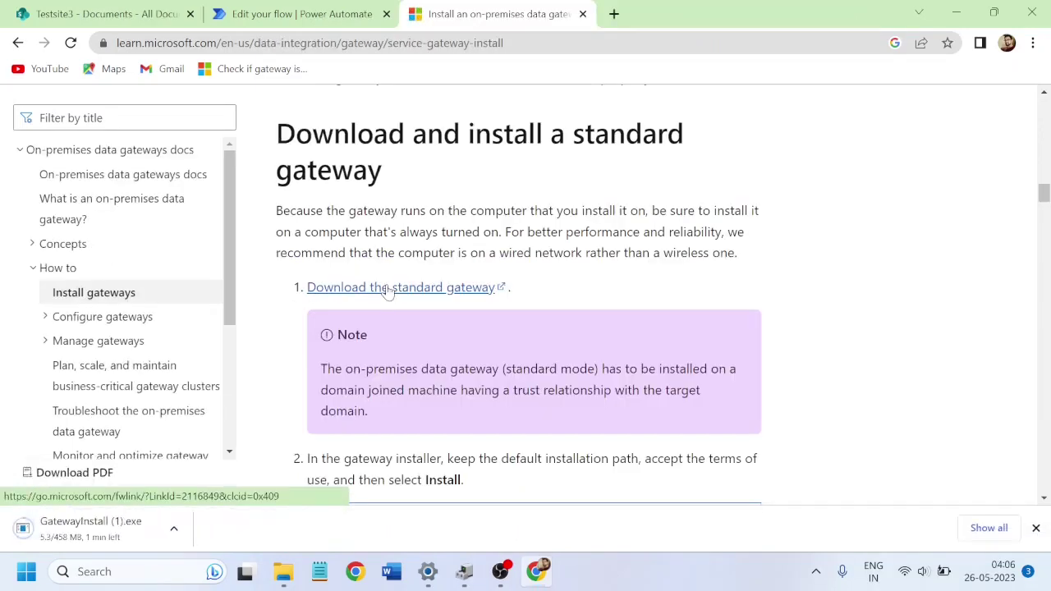
Step: Show the downloaded gateway installer in its Downloads folder and launch GatewayInstall.exe
click(175, 529)
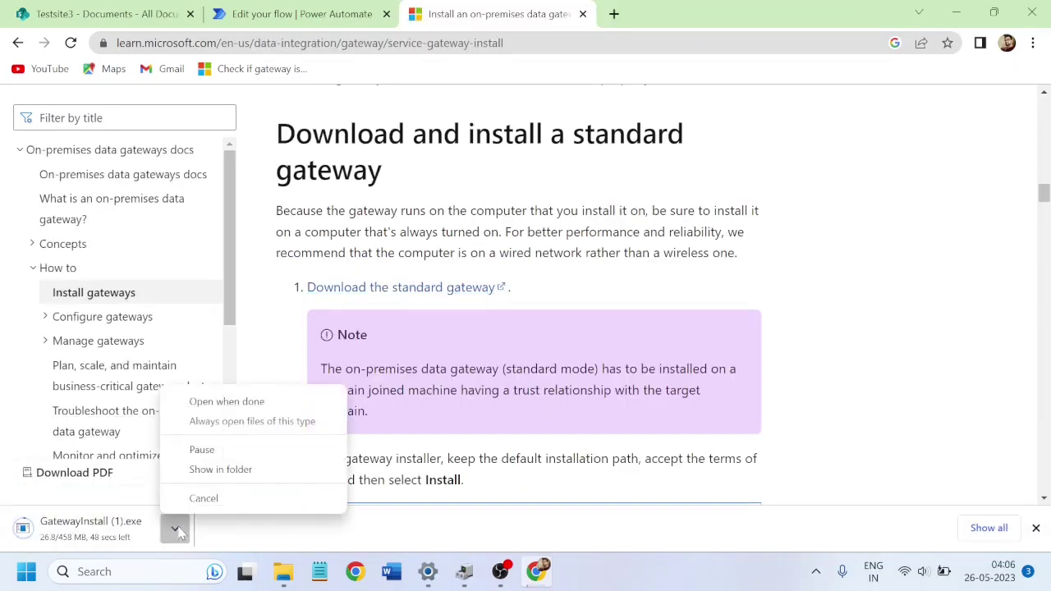
click(260, 473)
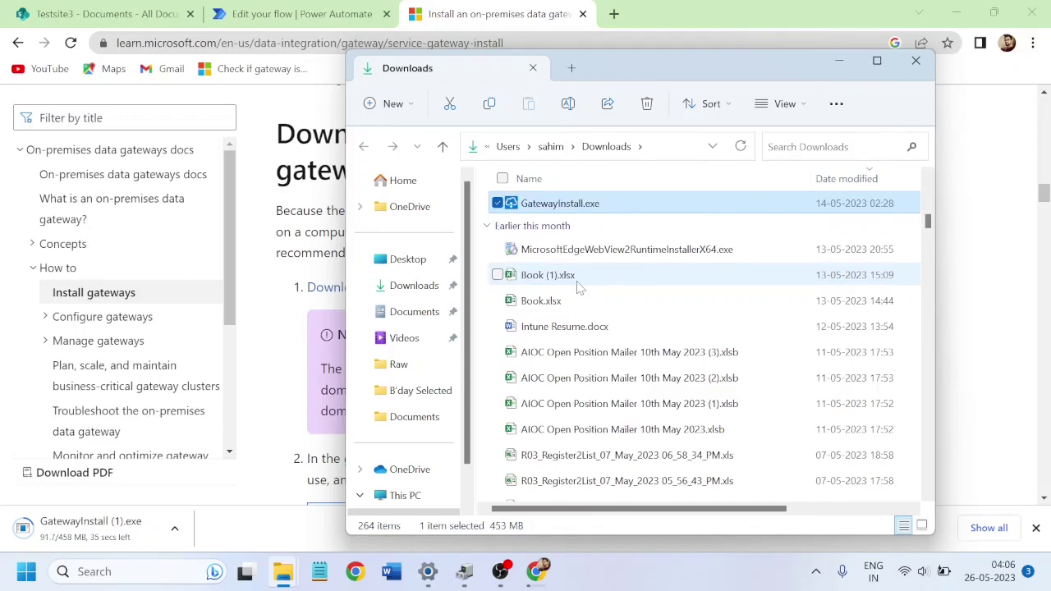
double_click(573, 212)
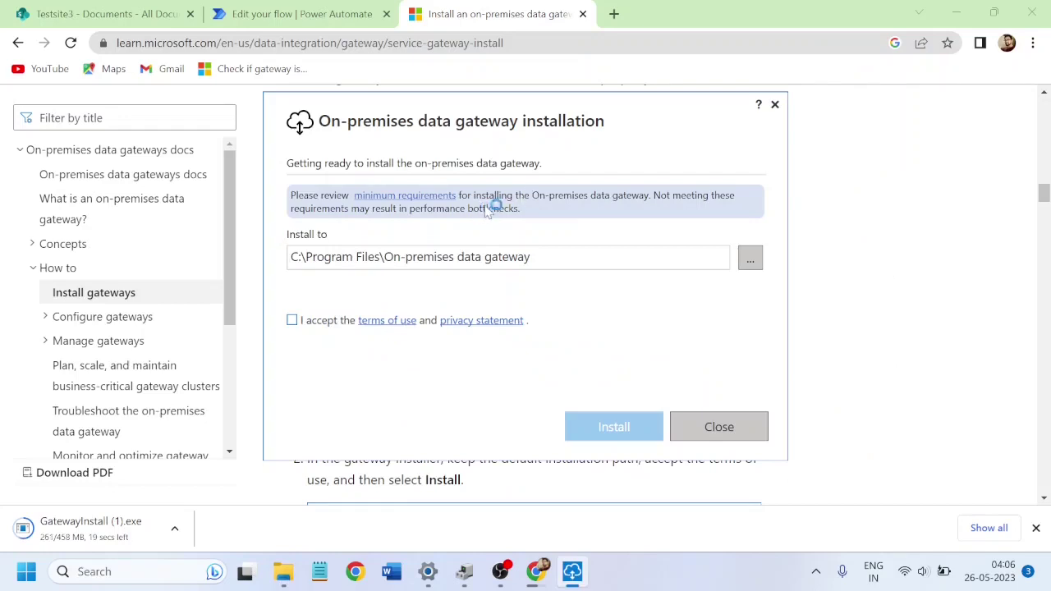
Step: Accept the terms of use and install the On-premises data gateway at the default path
click(899, 241)
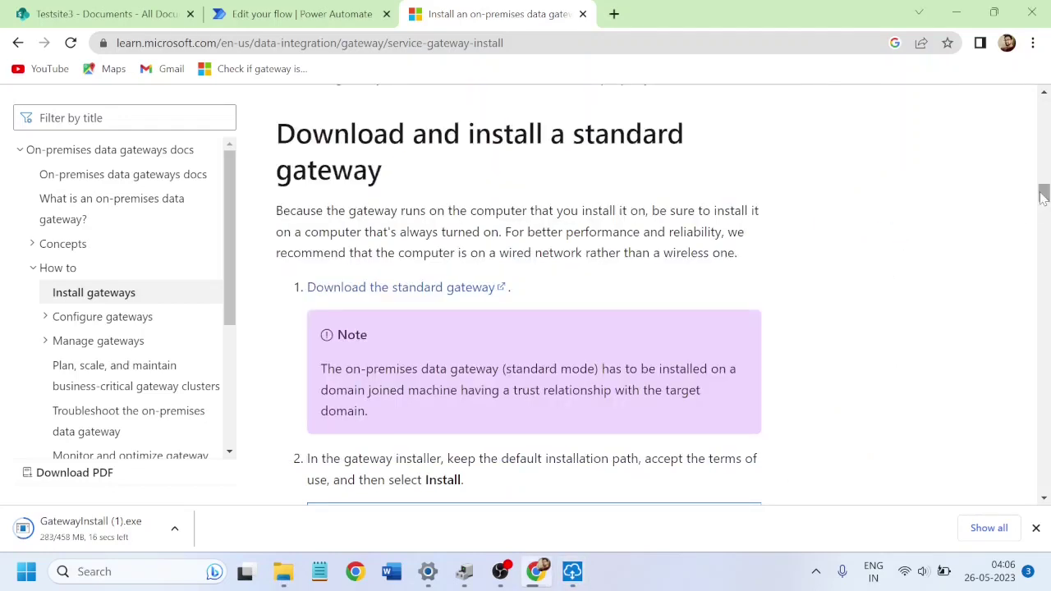
scroll(768, 184, down, 2)
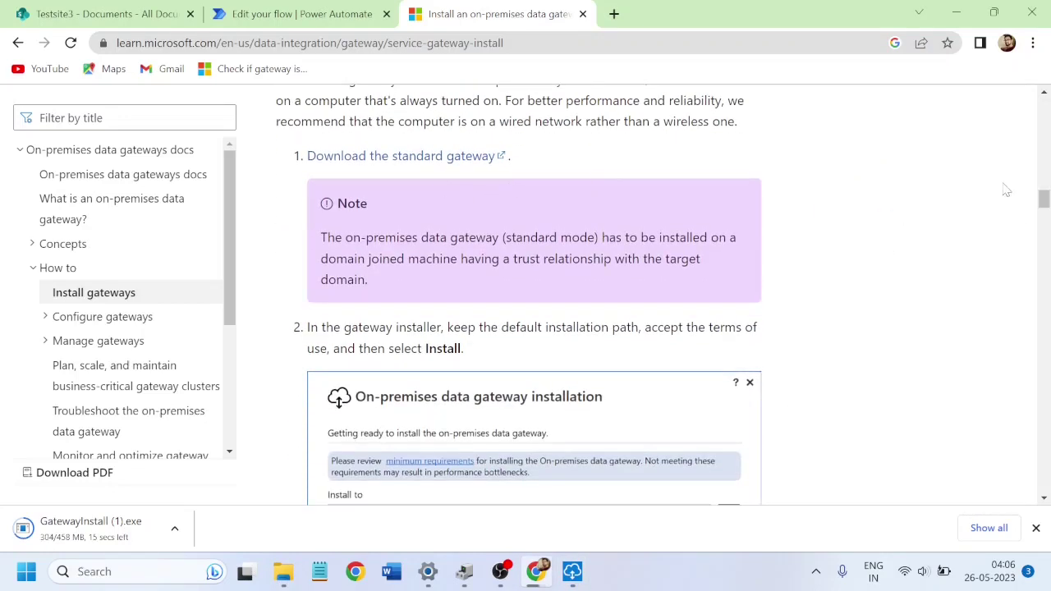
scroll(1043, 199, down, 2)
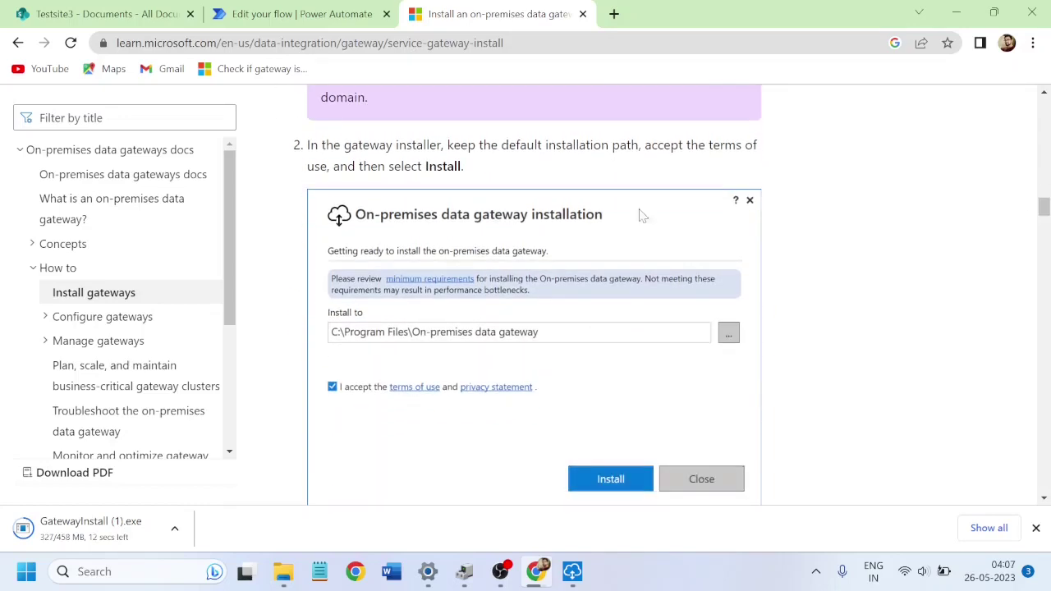
key(alt+Tab)
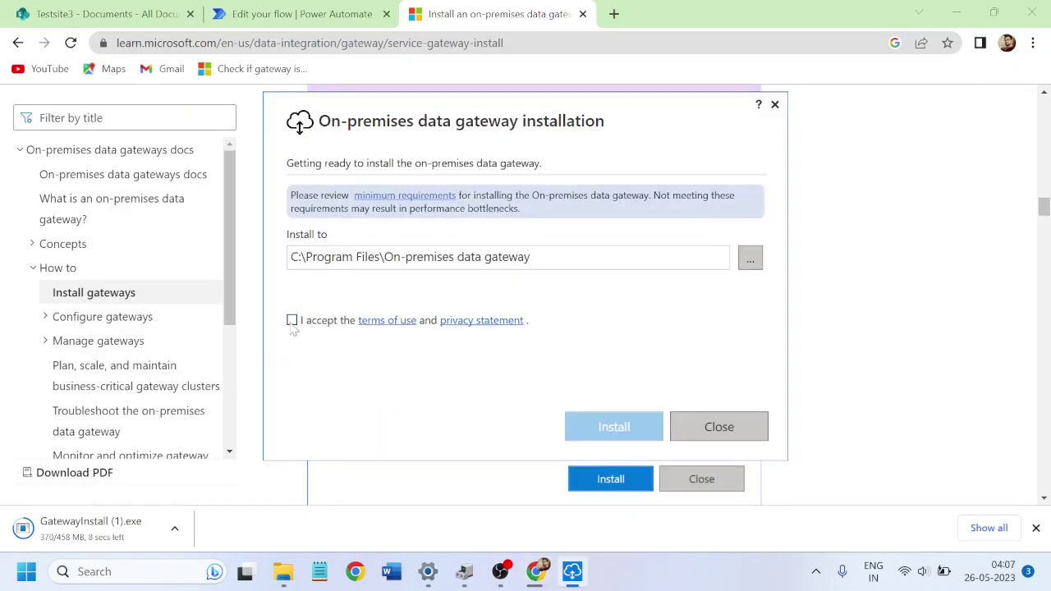
click(292, 320)
click(605, 427)
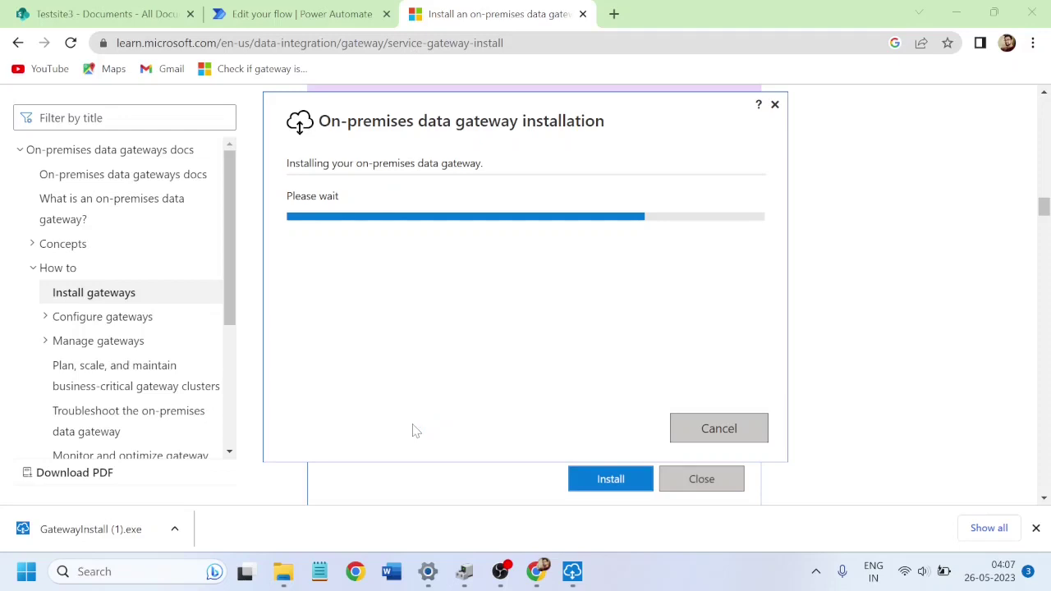
click(1036, 528)
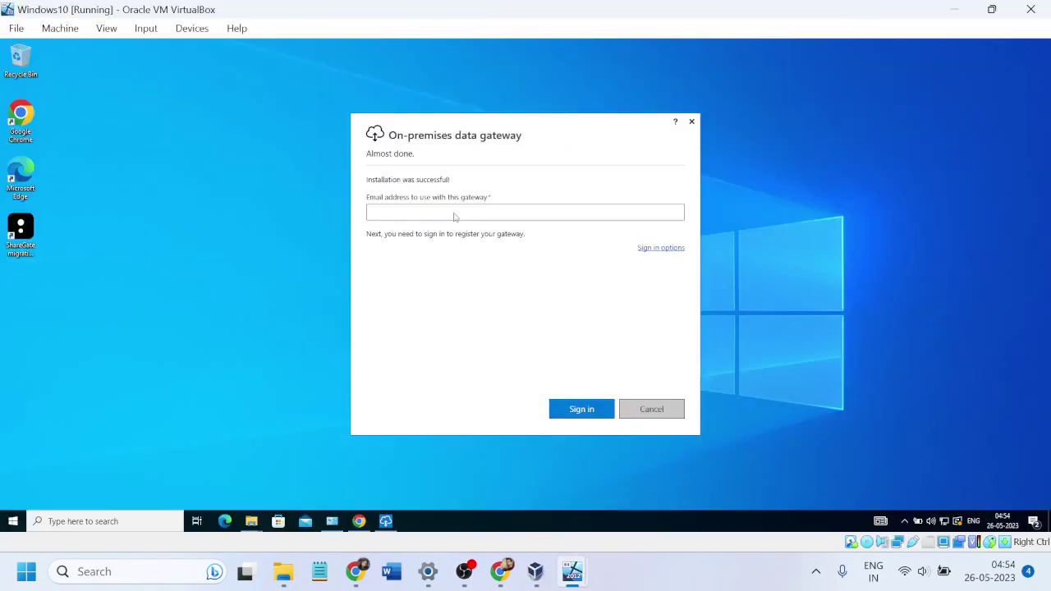
Step: Sign in to the gateway with the work account's email address and password
click(454, 216)
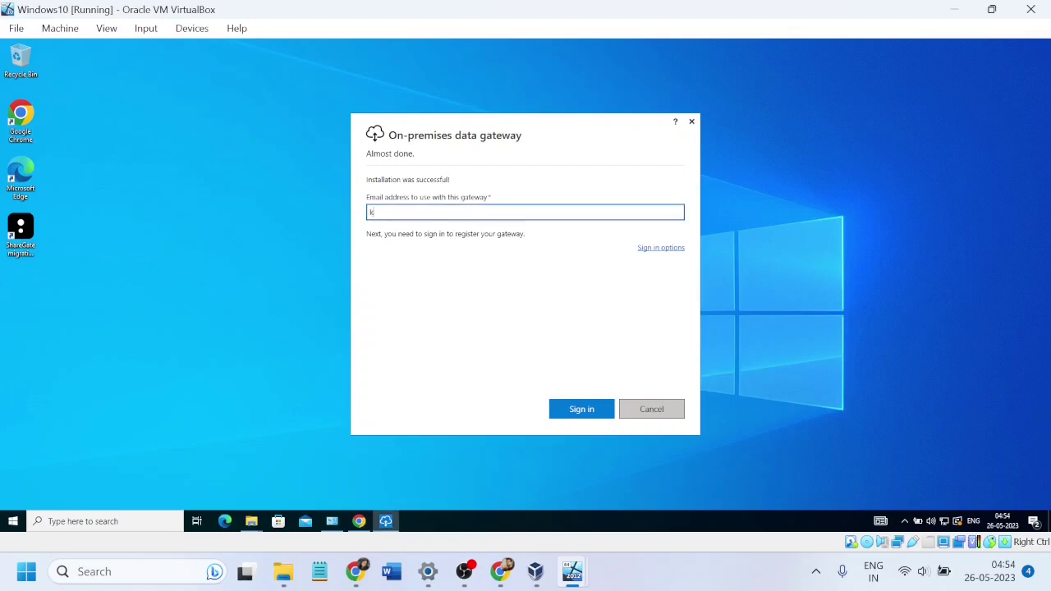
key(Return)
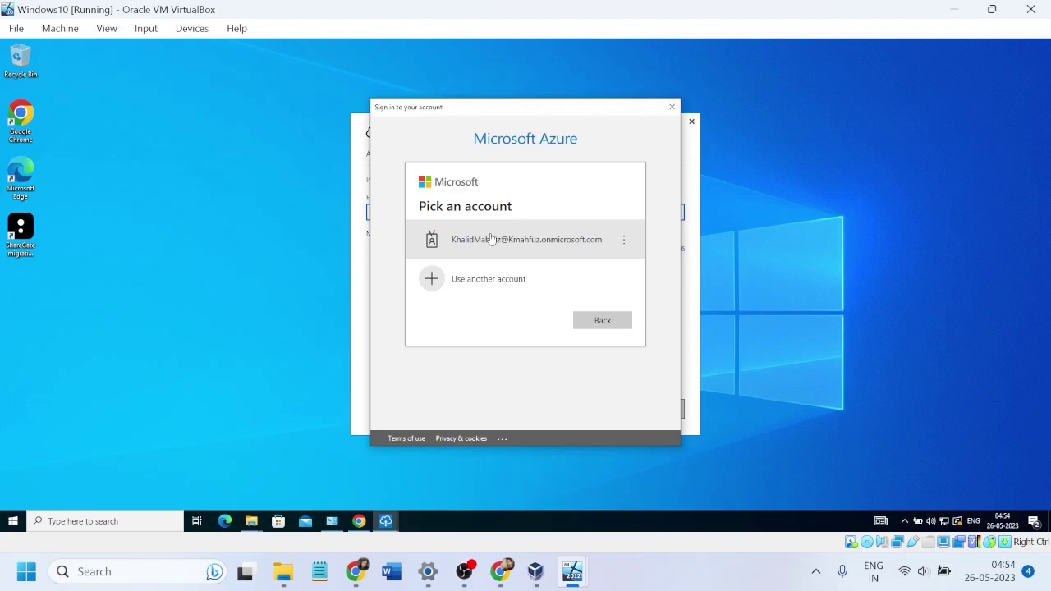
click(491, 238)
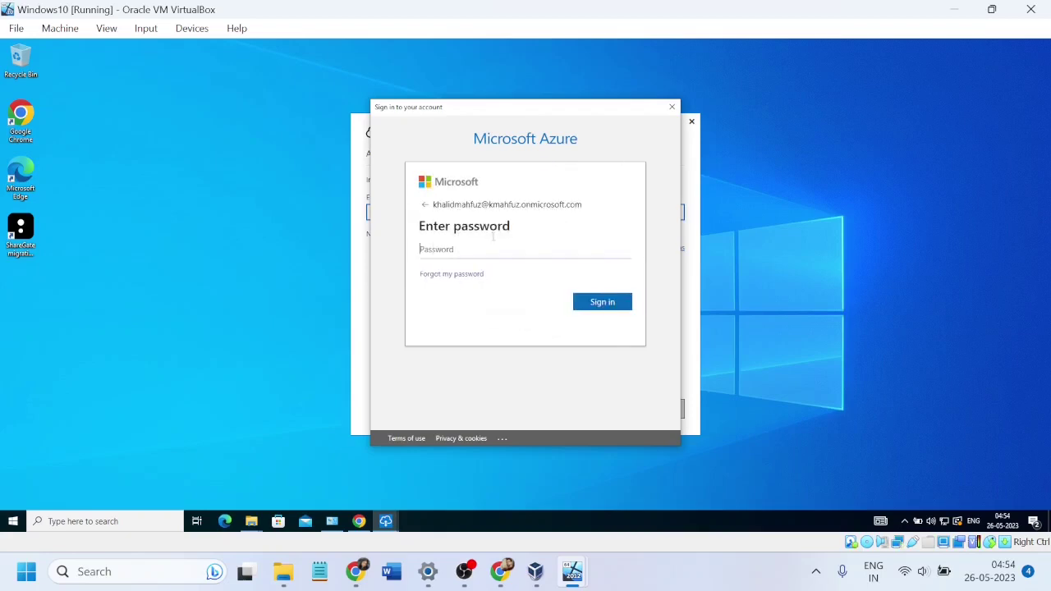
text(•••••••••)
key(Return)
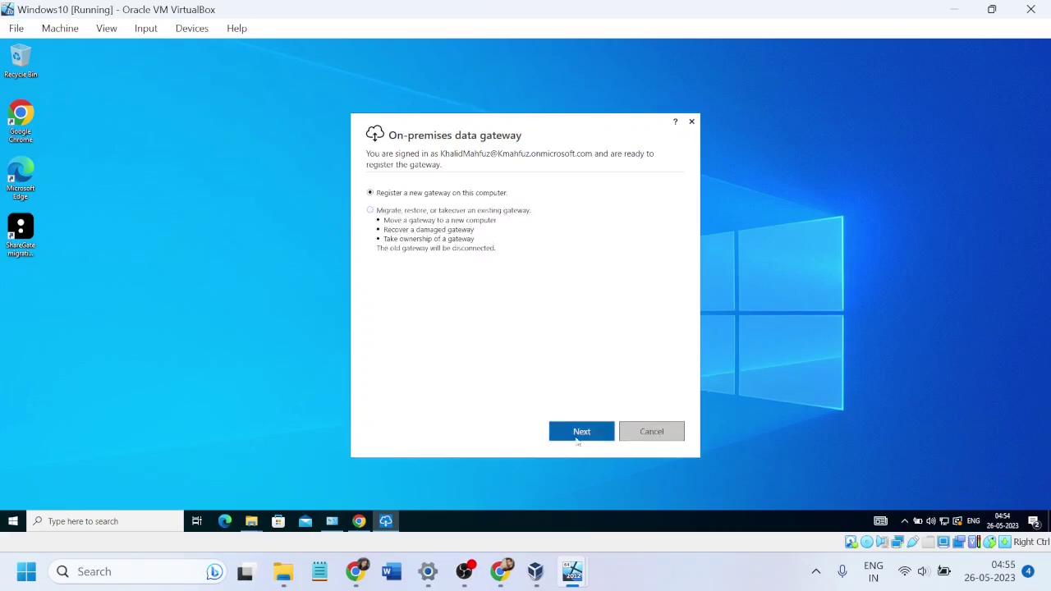
Step: Register a new gateway named Network with a confirmed recovery key and configure it
click(581, 435)
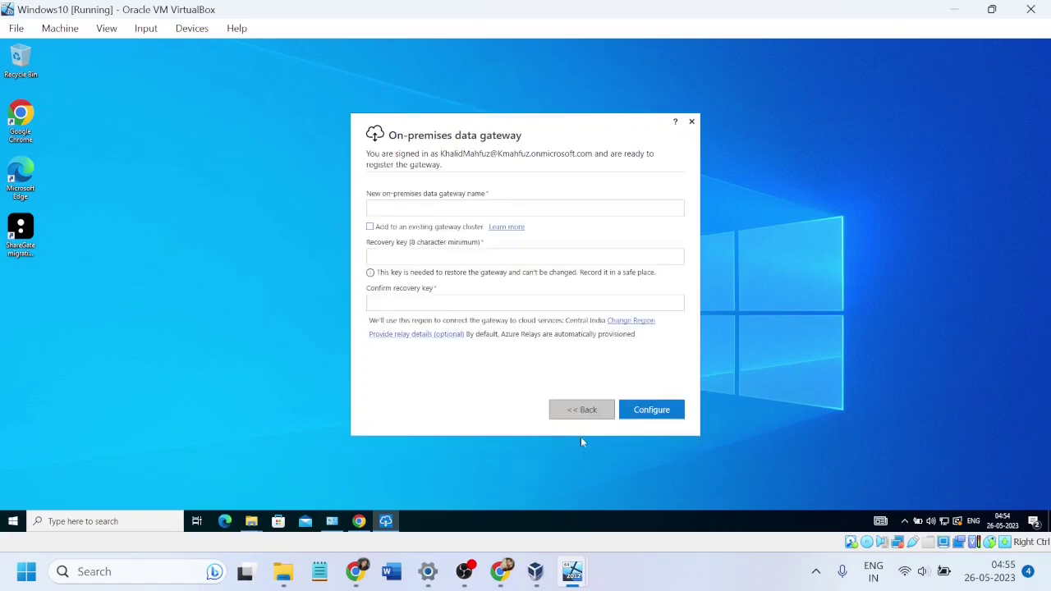
click(392, 210)
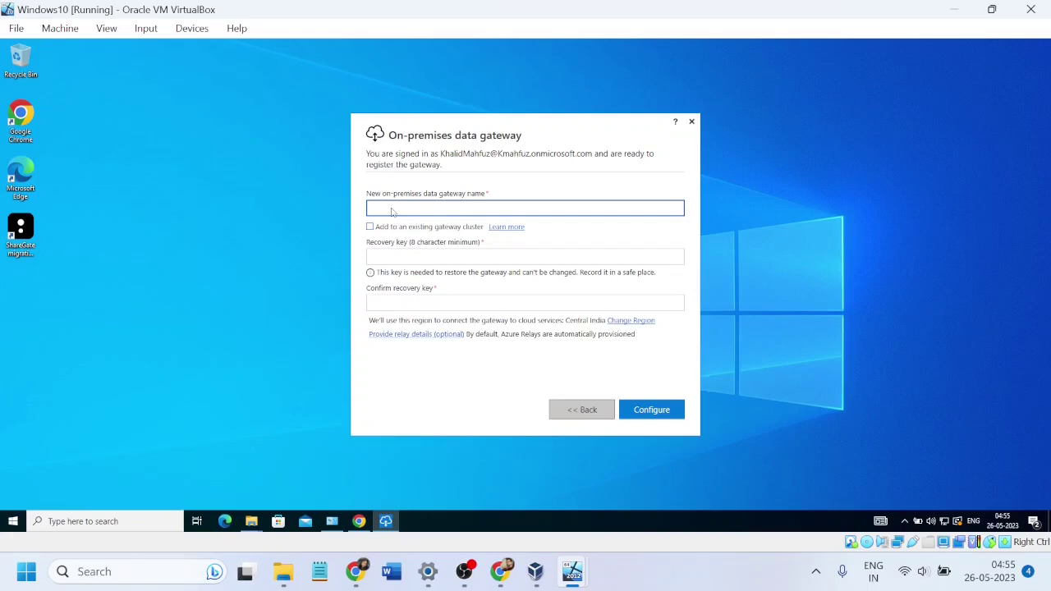
text(Network)
click(386, 258)
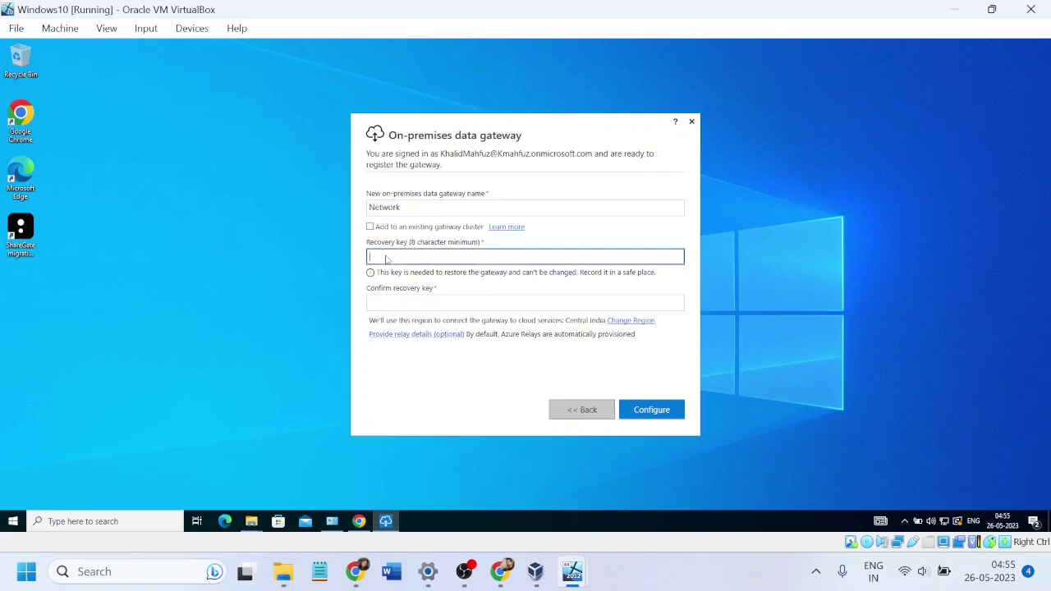
text(password1)
key(Tab)
text(p)
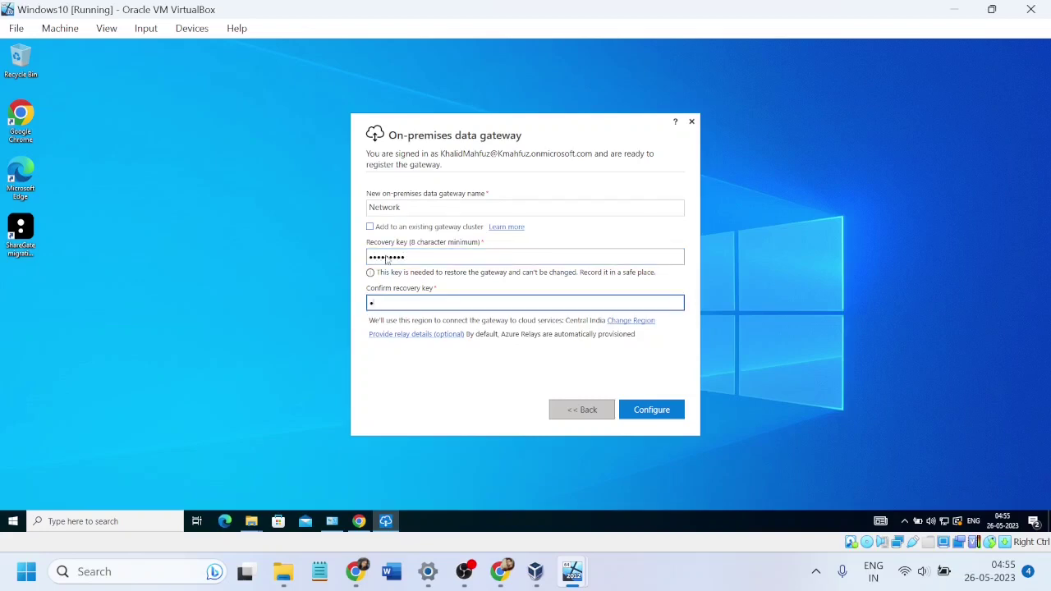
text(assword1)
click(670, 411)
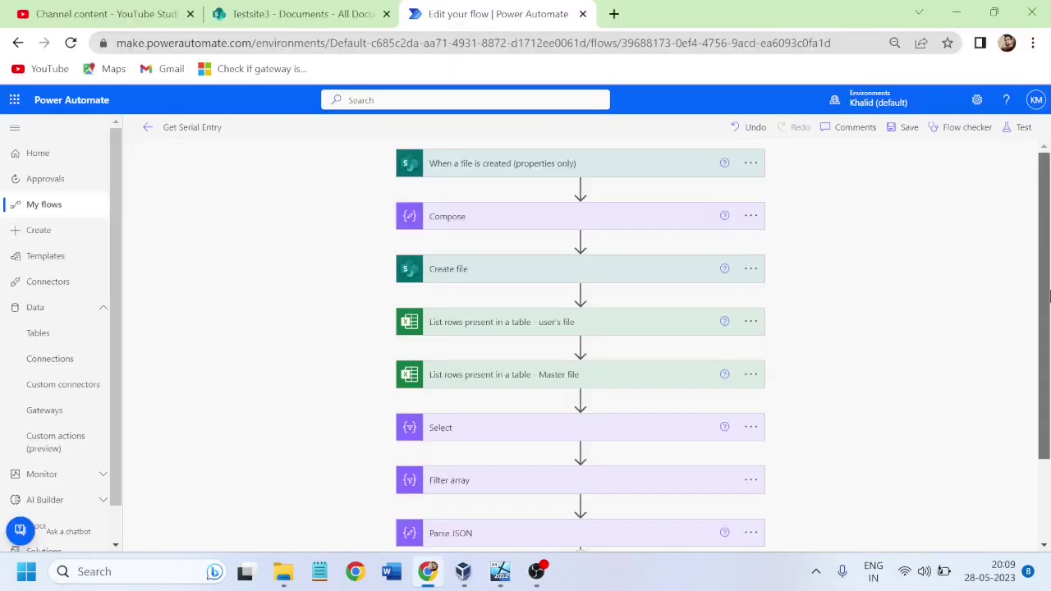
scroll(1045, 263, down, 2)
scroll(1044, 263, up, 2)
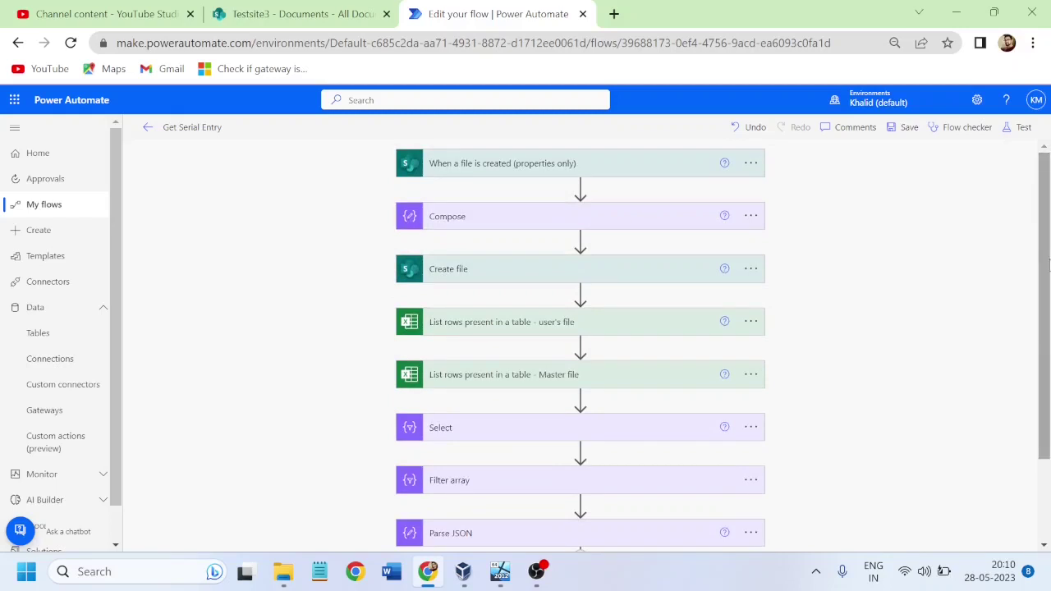
Step: Stay in the flow editor and save the Get Serial Entry flow
scroll(1048, 263, down, 1)
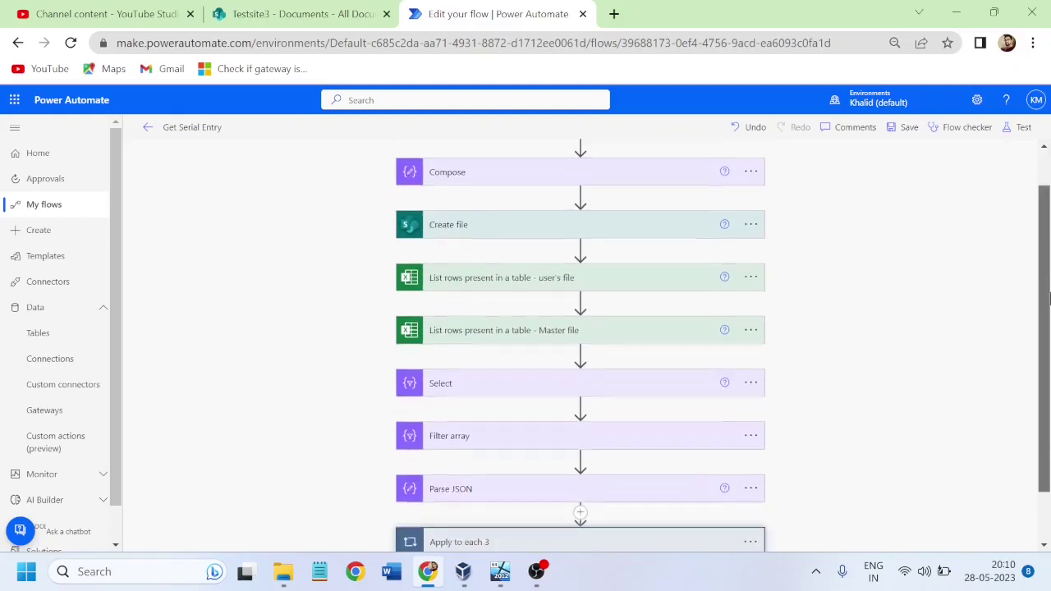
click(34, 416)
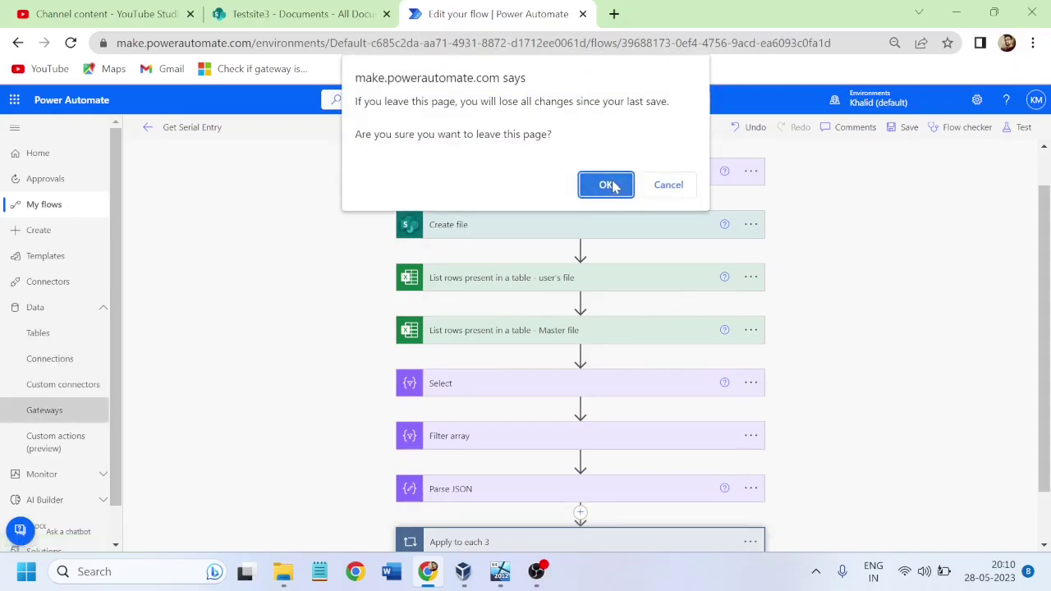
click(668, 185)
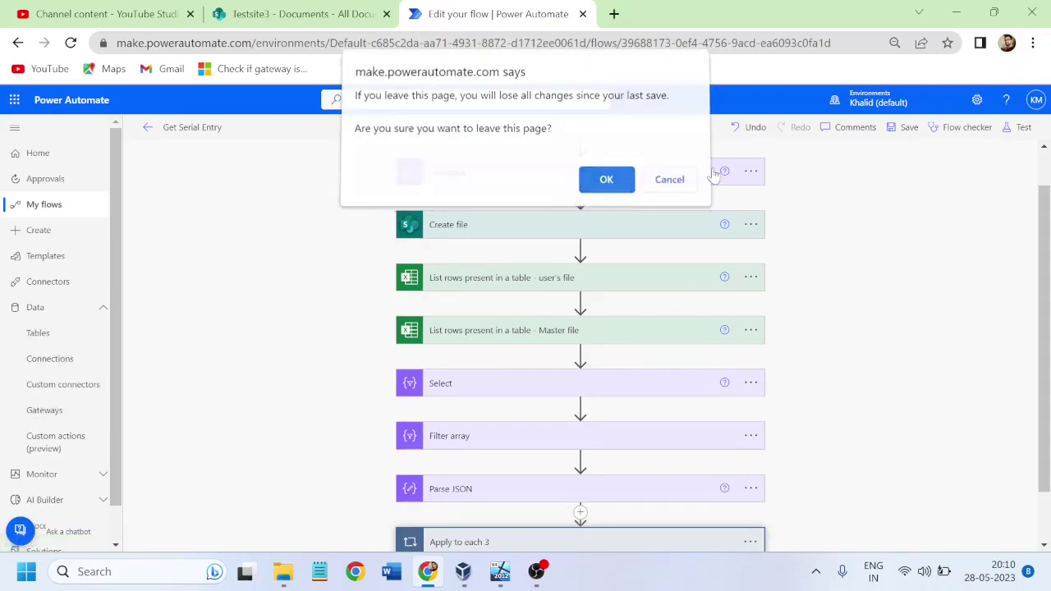
click(908, 129)
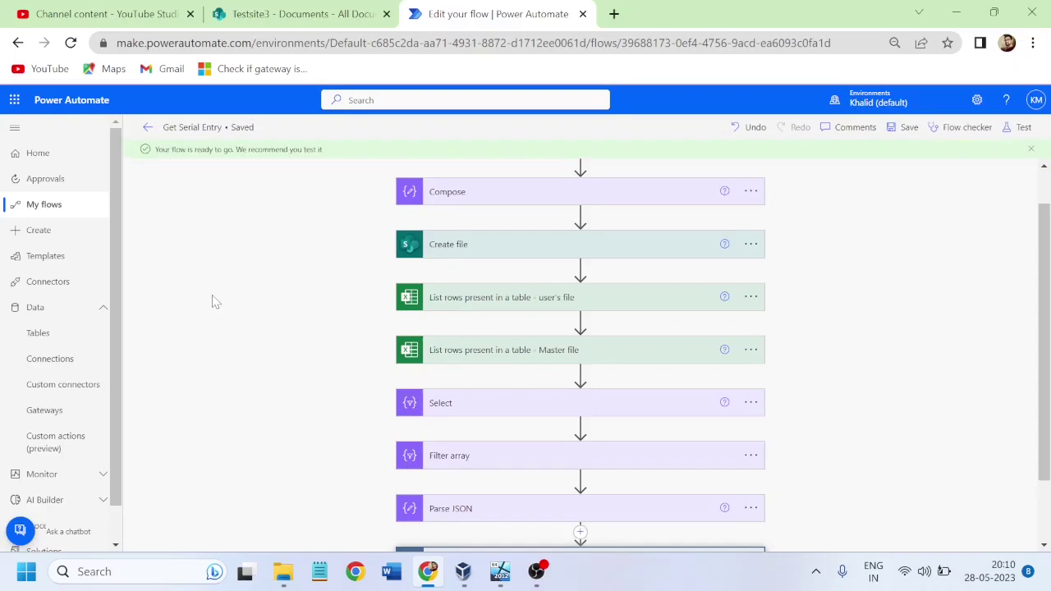
Step: Check the Network gateway under Gateways, review Connections, then return to My flows
click(37, 411)
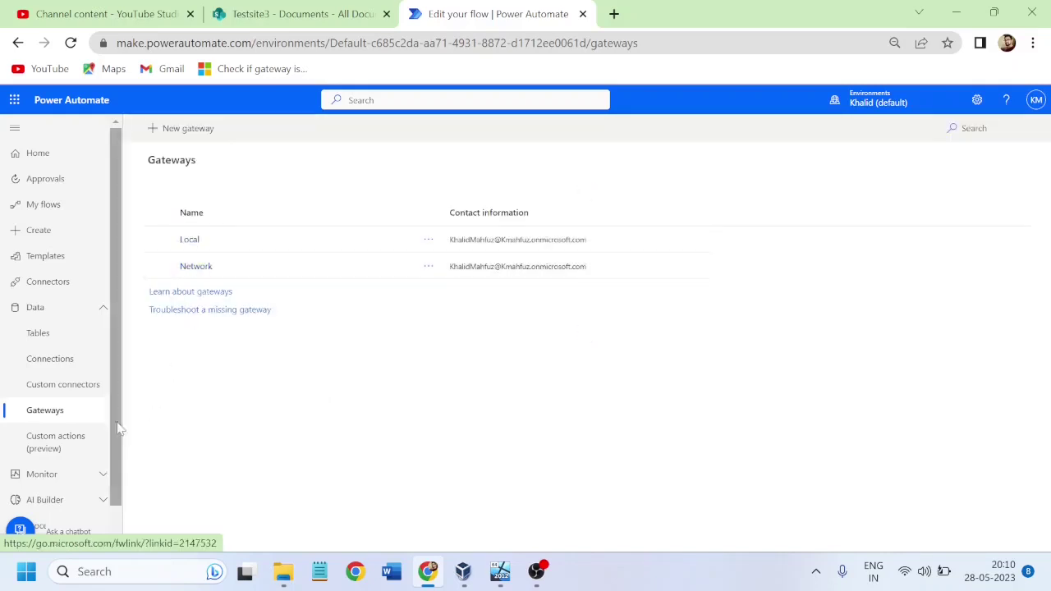
click(42, 362)
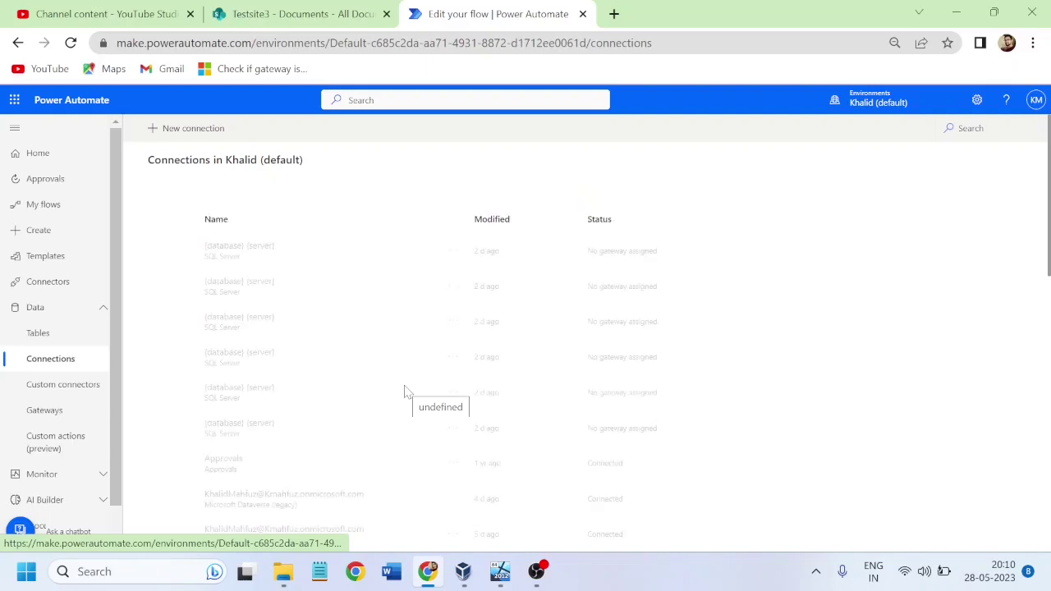
scroll(739, 324, down, 3)
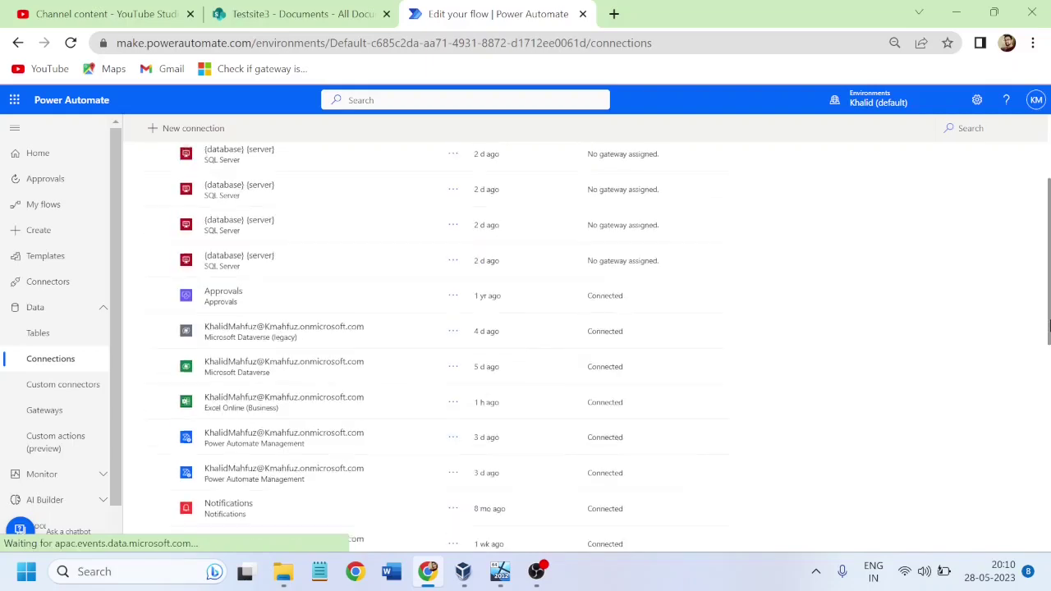
scroll(1049, 264, up, 3)
mouse_move(1049, 265)
mouse_down()
mouse_move(1049, 507)
mouse_move(1049, 255)
mouse_up()
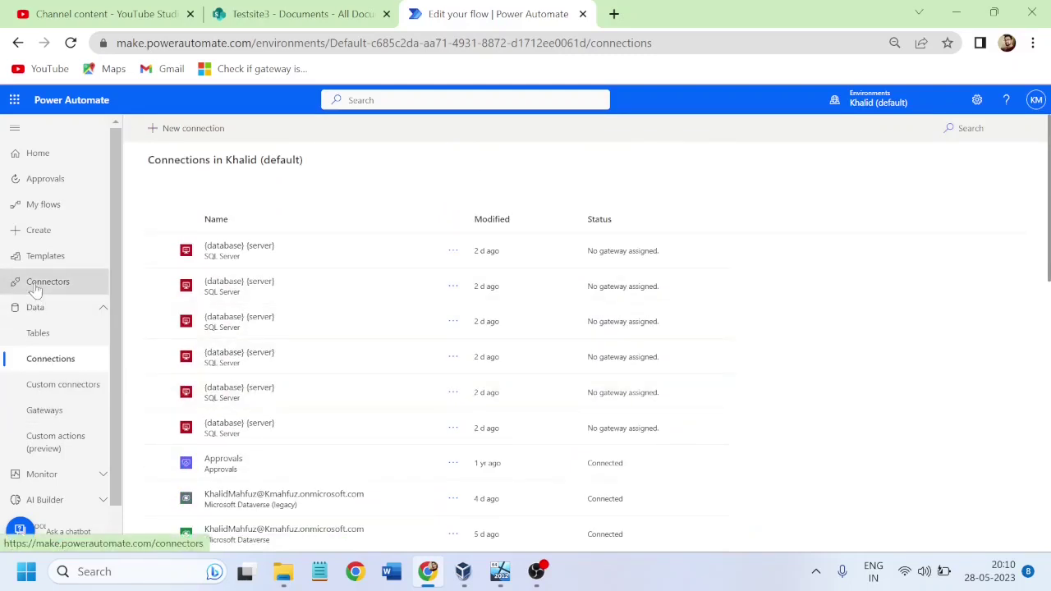
click(43, 209)
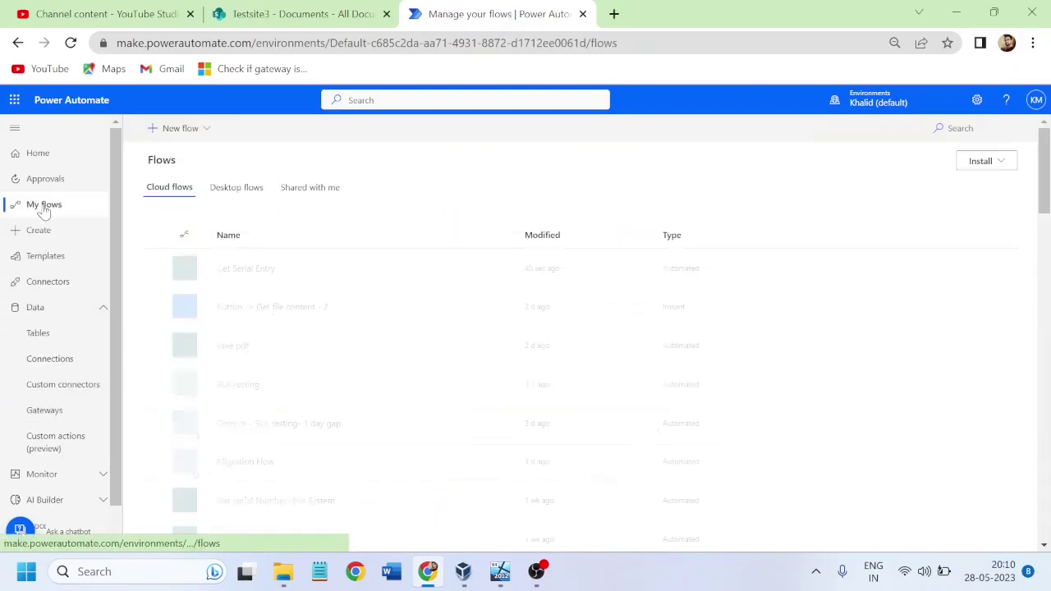
Step: Insert a File System 'Get file content' action after the user's-file List rows step
click(457, 271)
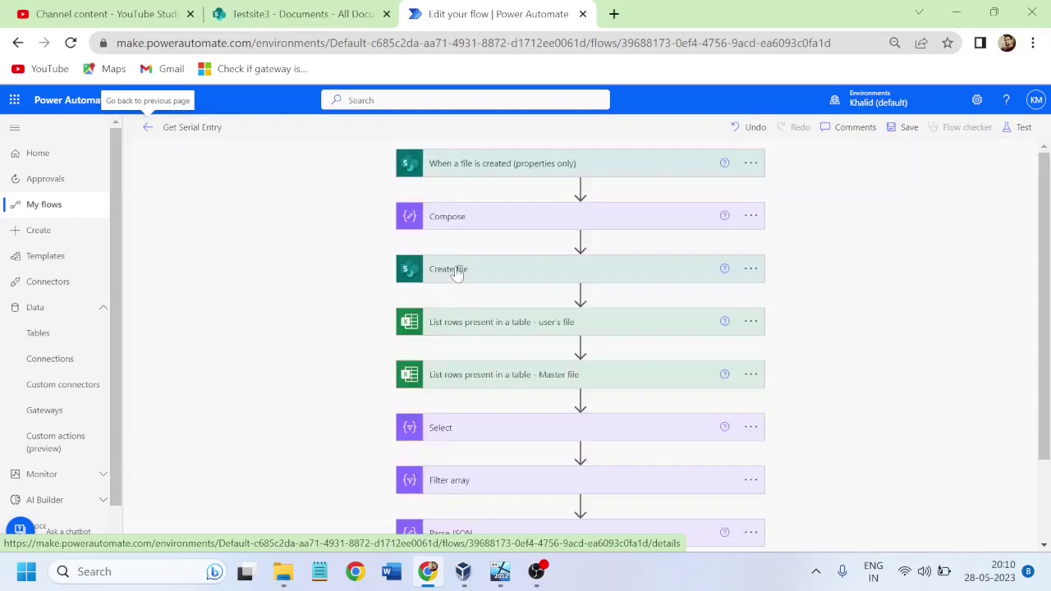
drag(1046, 275, 1047, 316)
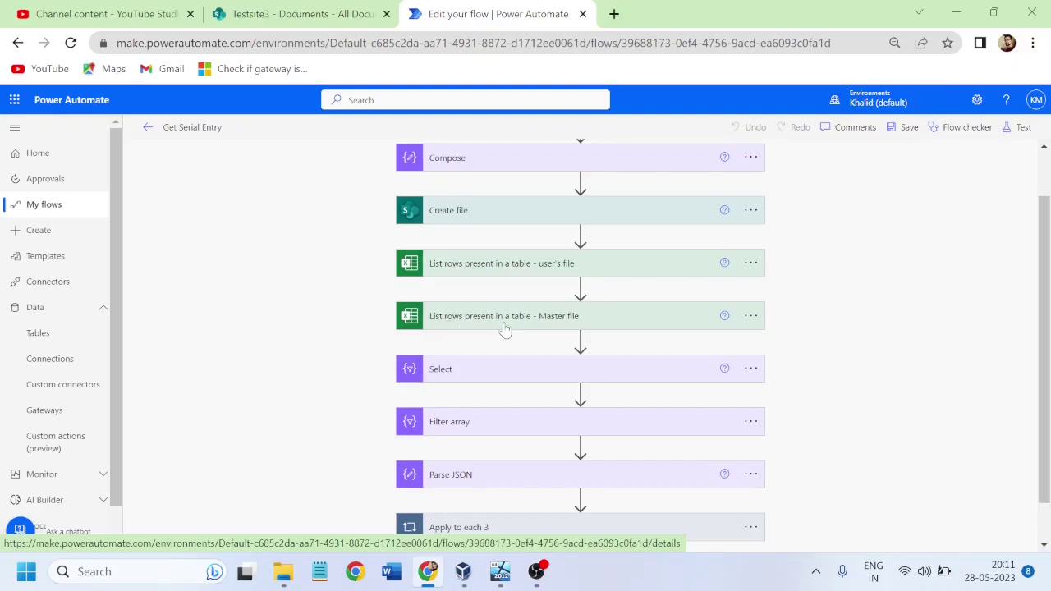
click(580, 285)
click(579, 306)
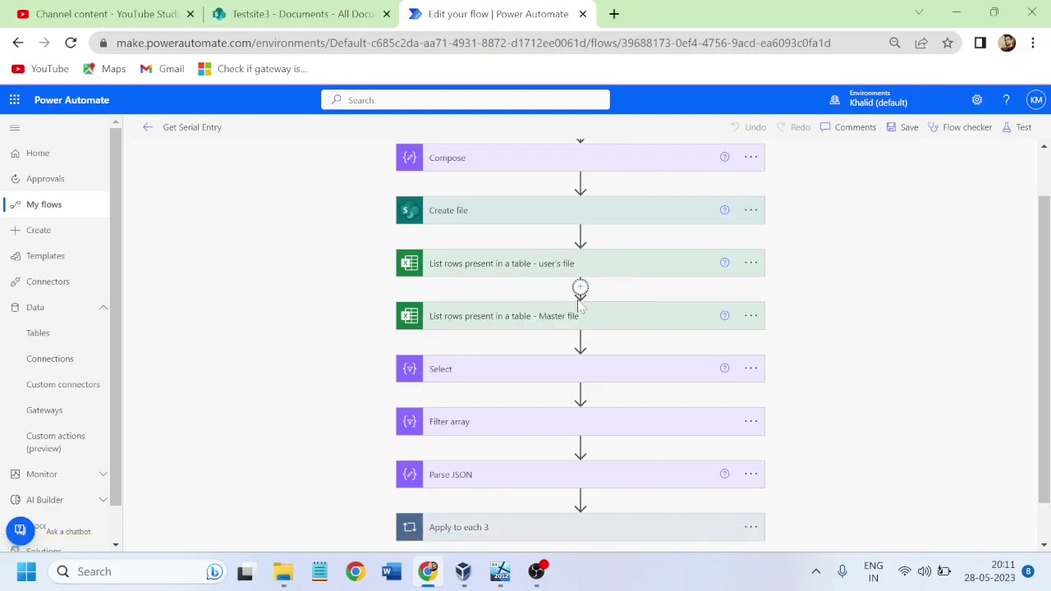
text(file sys)
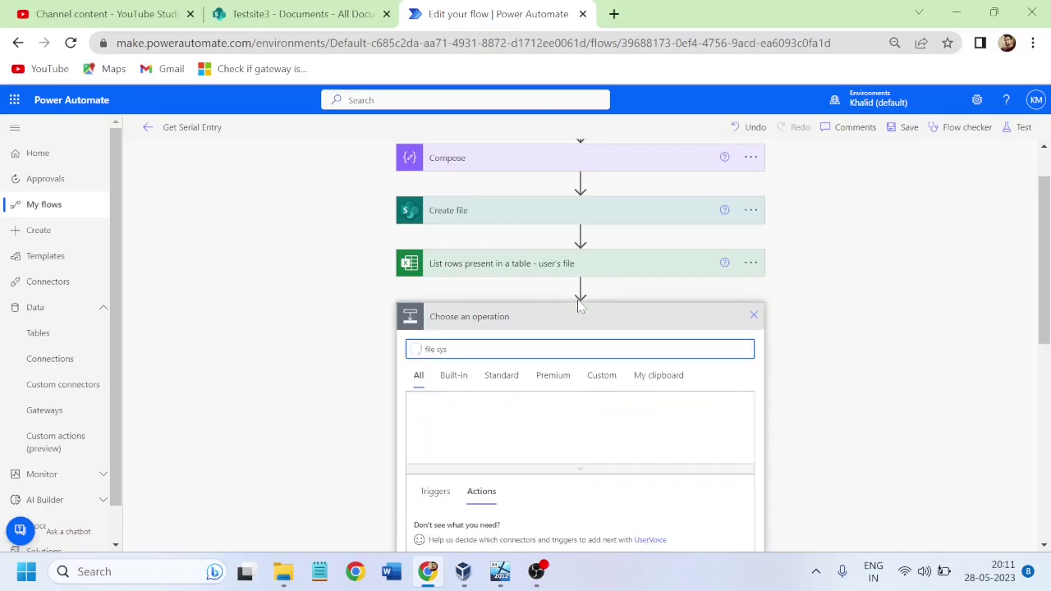
click(574, 419)
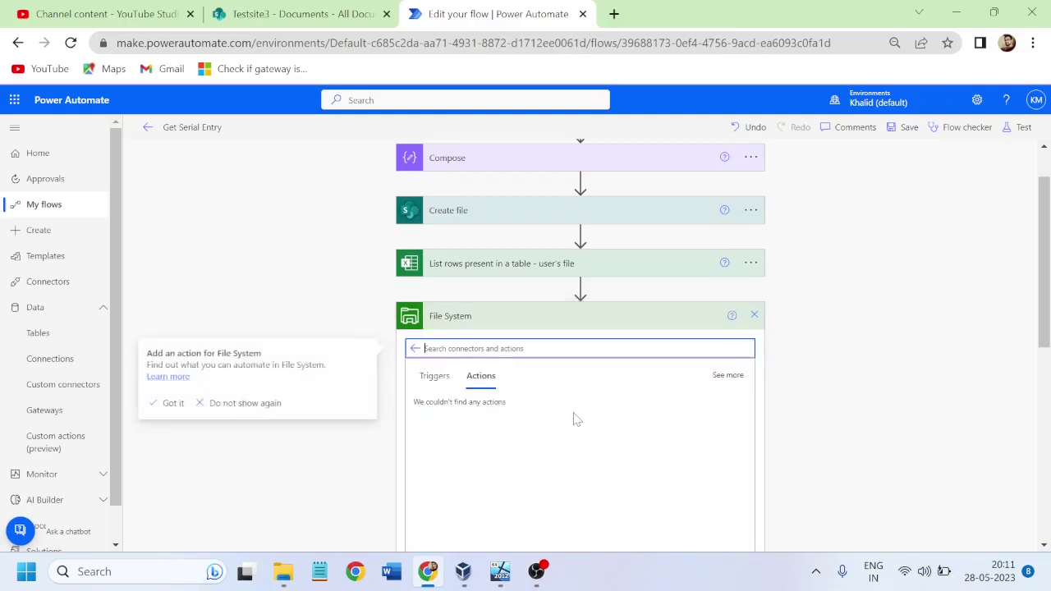
scroll(1048, 283, down, 2)
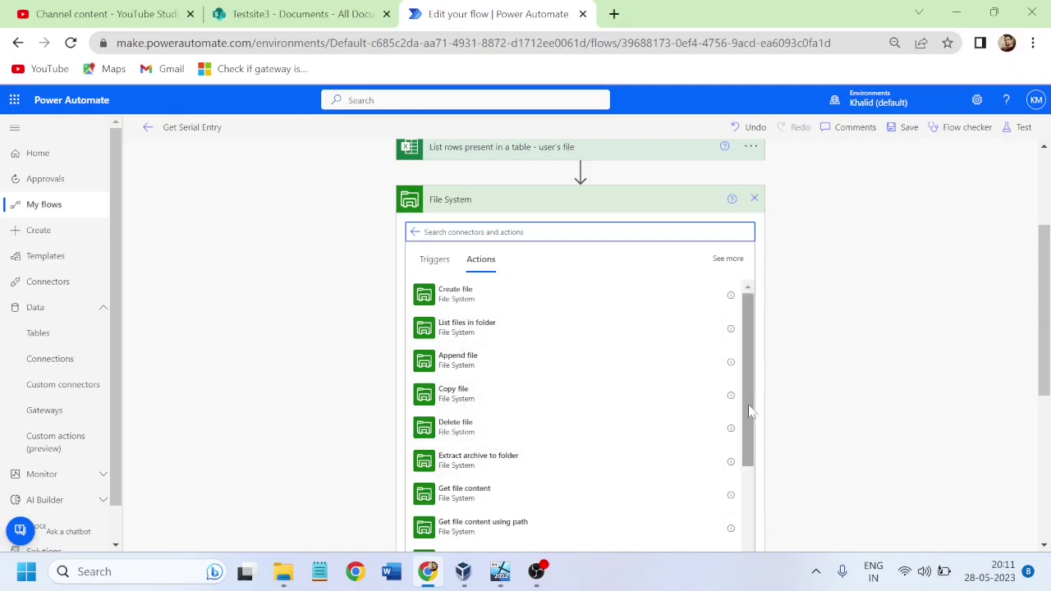
drag(751, 418, 761, 456)
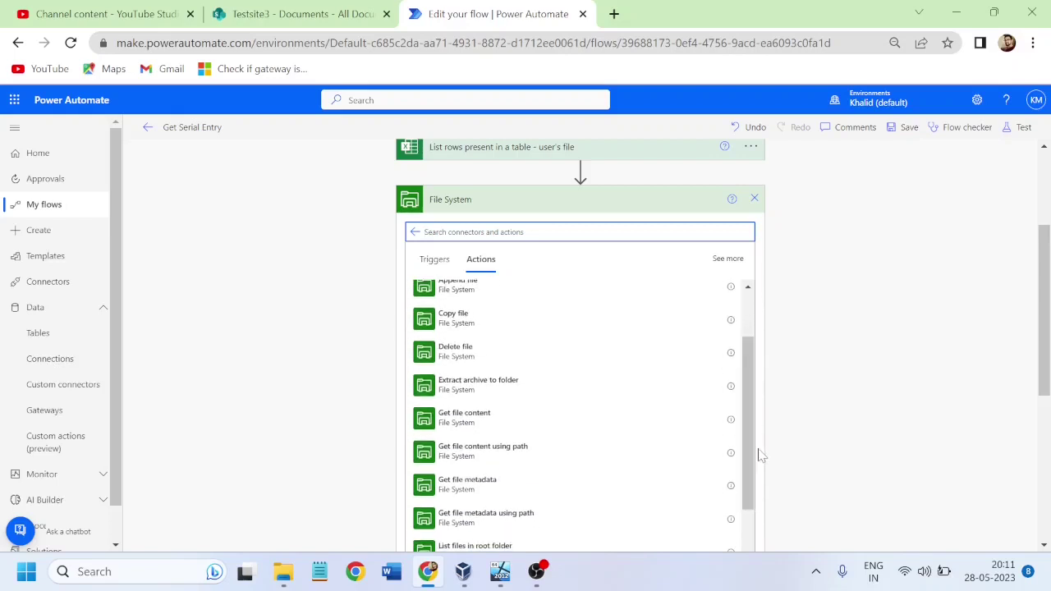
click(465, 417)
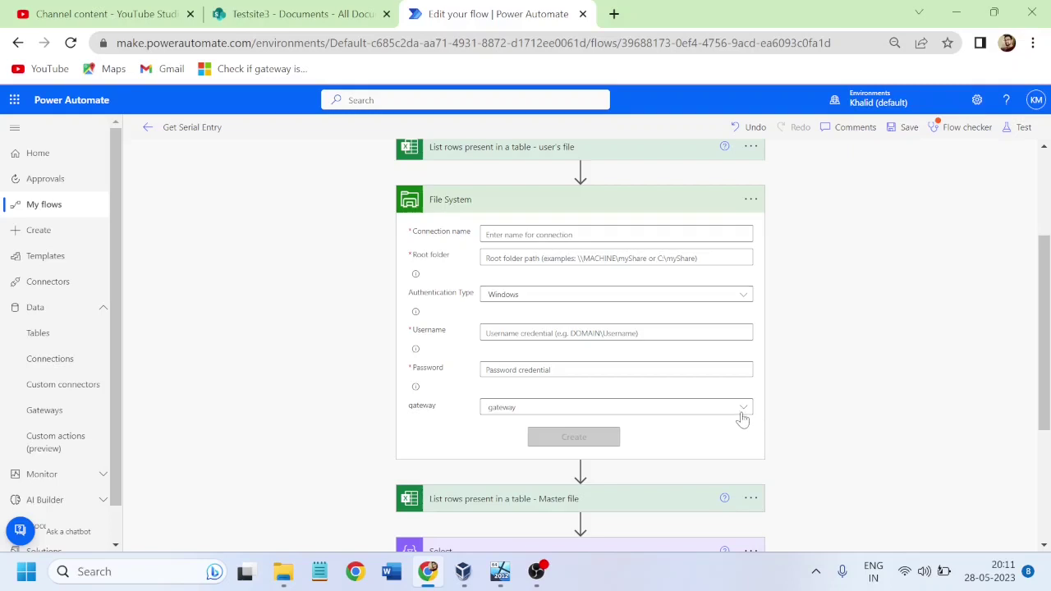
Step: Select the Network gateway and name the connection 'Network to File system'
click(743, 409)
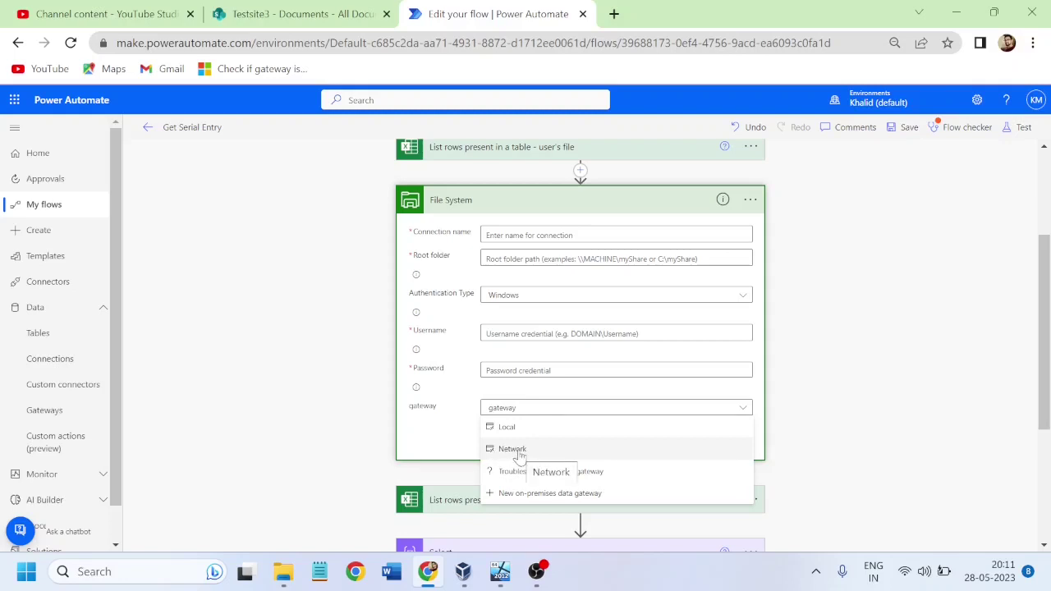
click(517, 450)
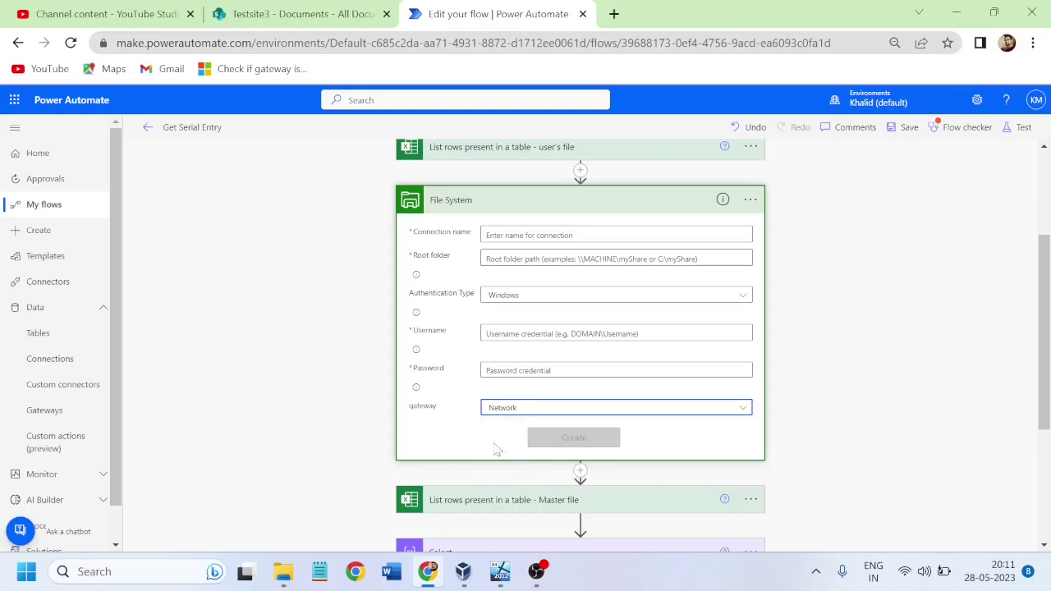
click(575, 235)
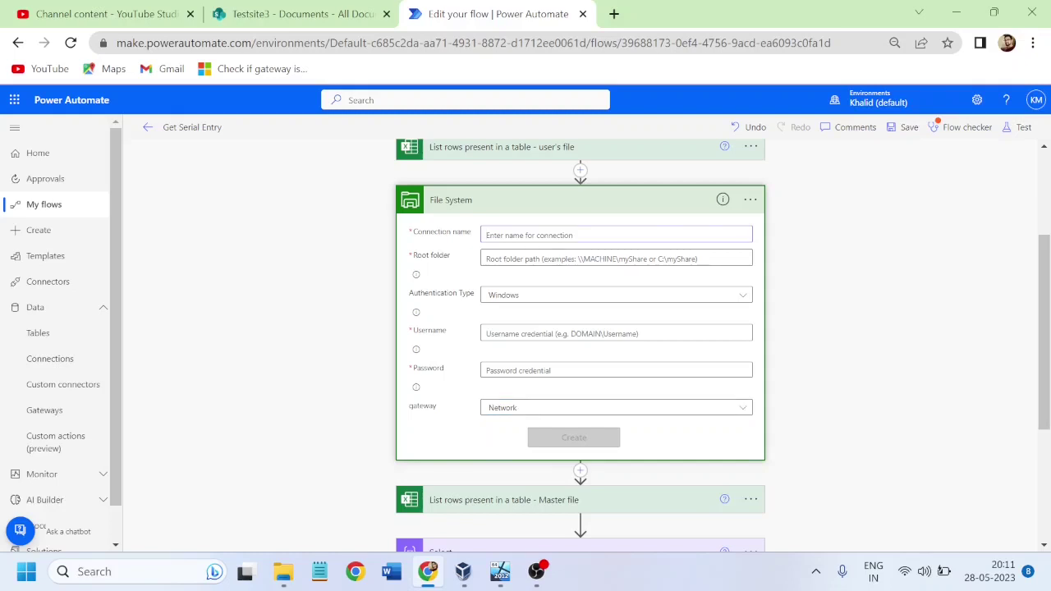
text(NEtwork)
key(BackSpace)
key(BackSpace)
key(BackSpace)
text(twor)
text(File system)
click(534, 580)
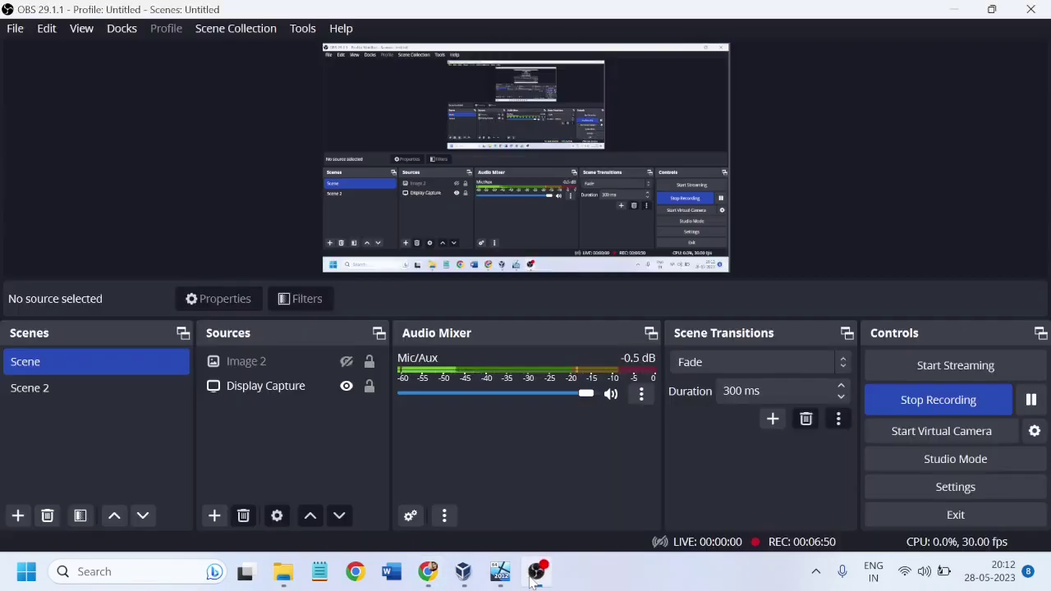
click(1031, 403)
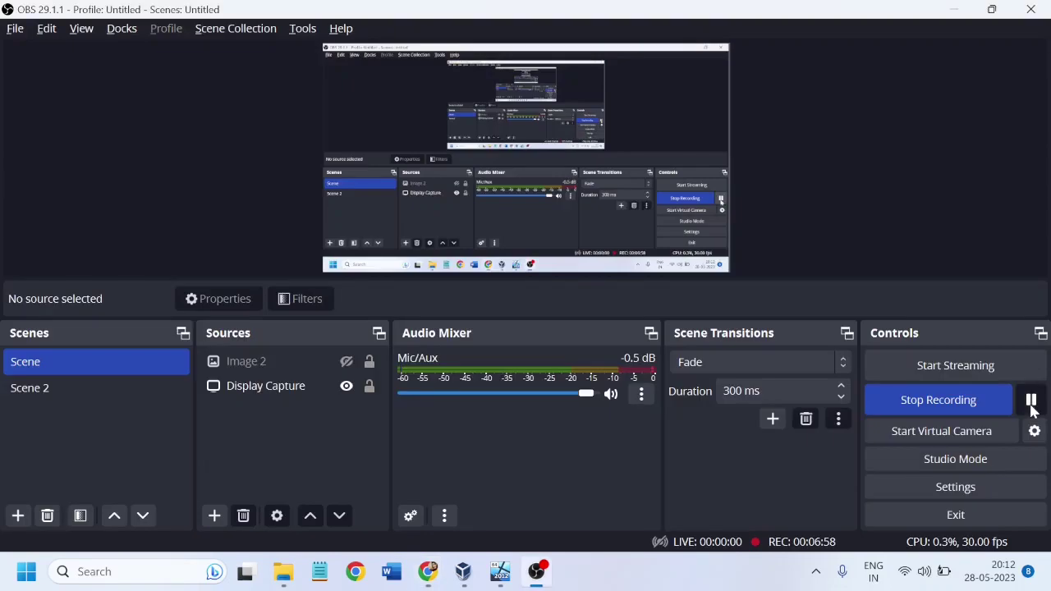
click(1032, 400)
click(1031, 400)
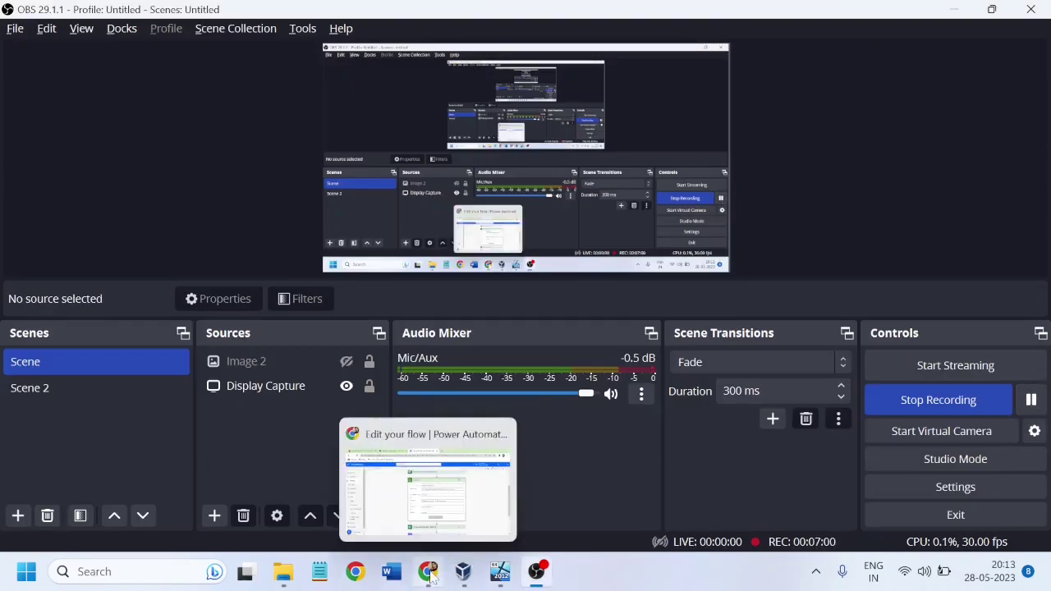
click(427, 572)
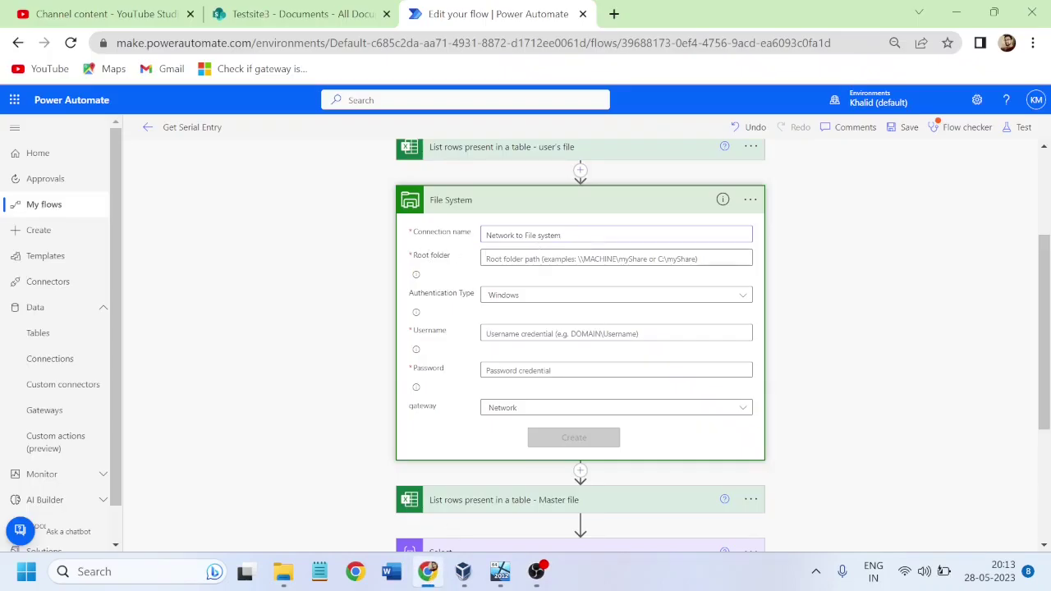
Step: Set the Root folder to C:\Network Drive, using the path from the VM's File Explorer
mouse_move(497, 575)
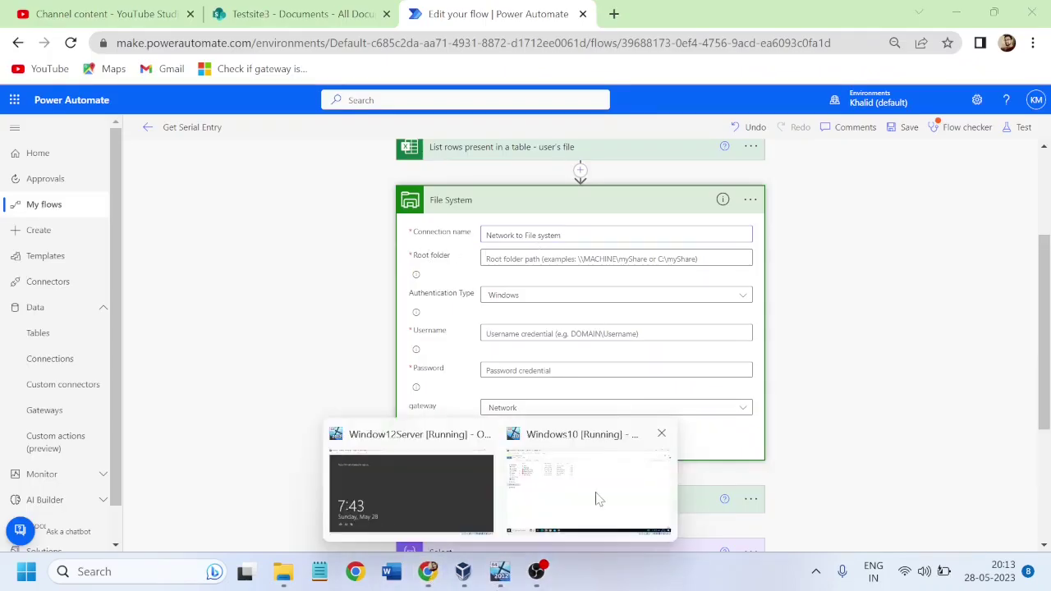
click(596, 497)
click(243, 76)
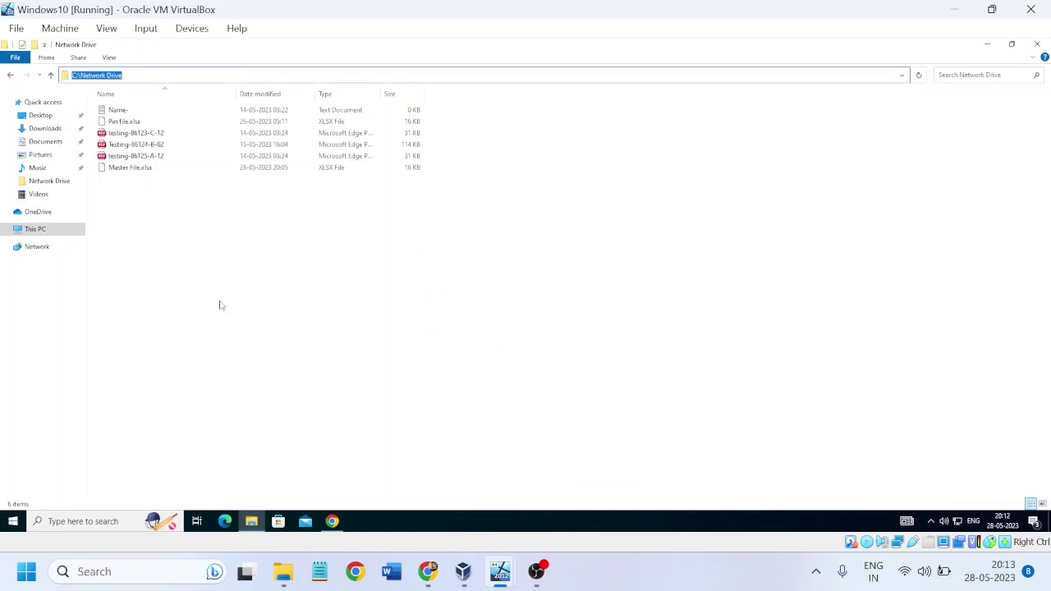
click(428, 572)
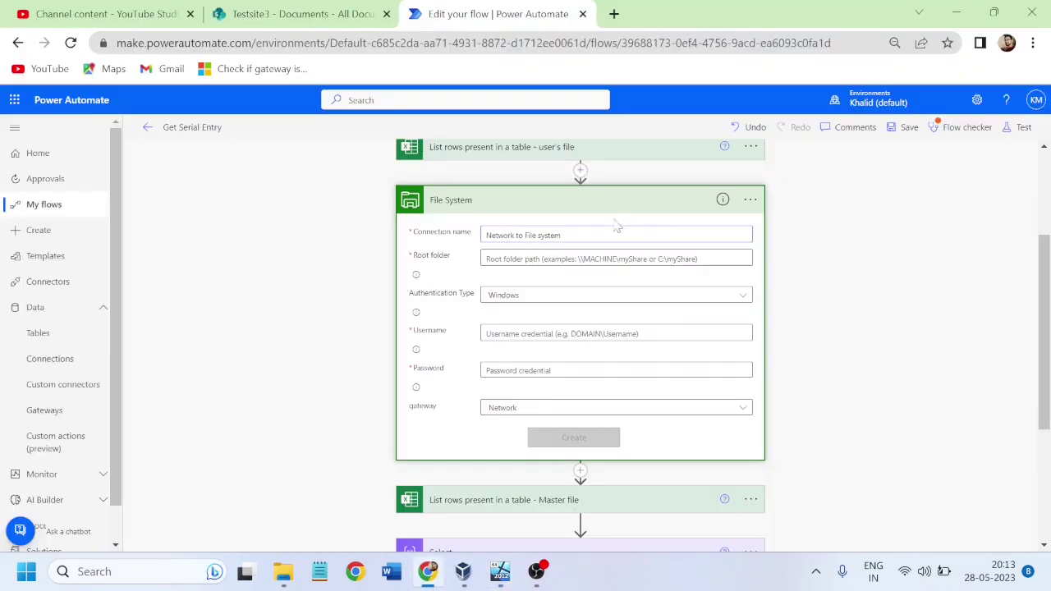
key(ctrl+v)
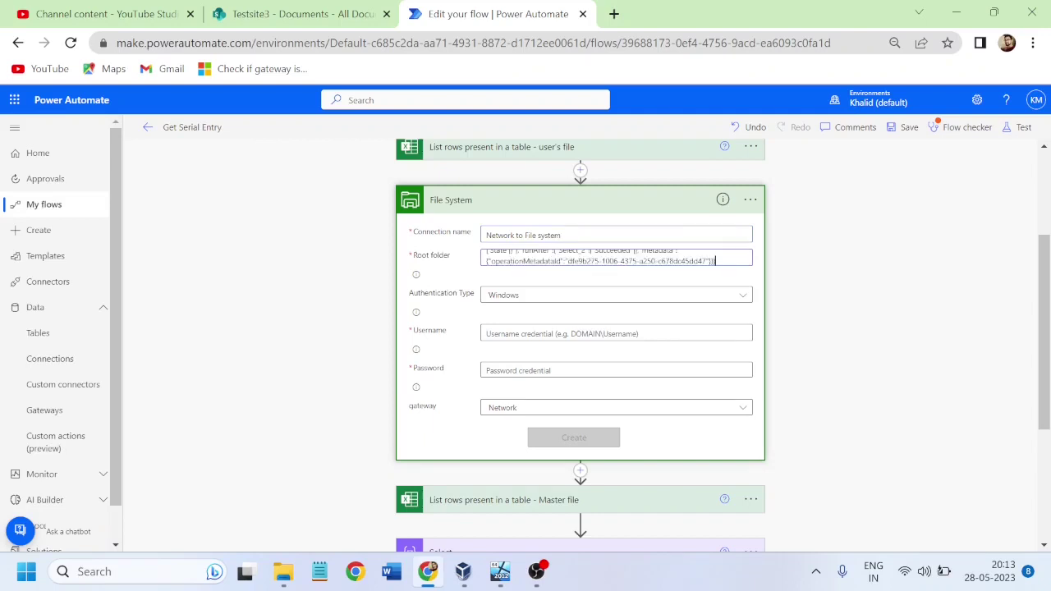
key(ctrl+a)
key(BackSpace)
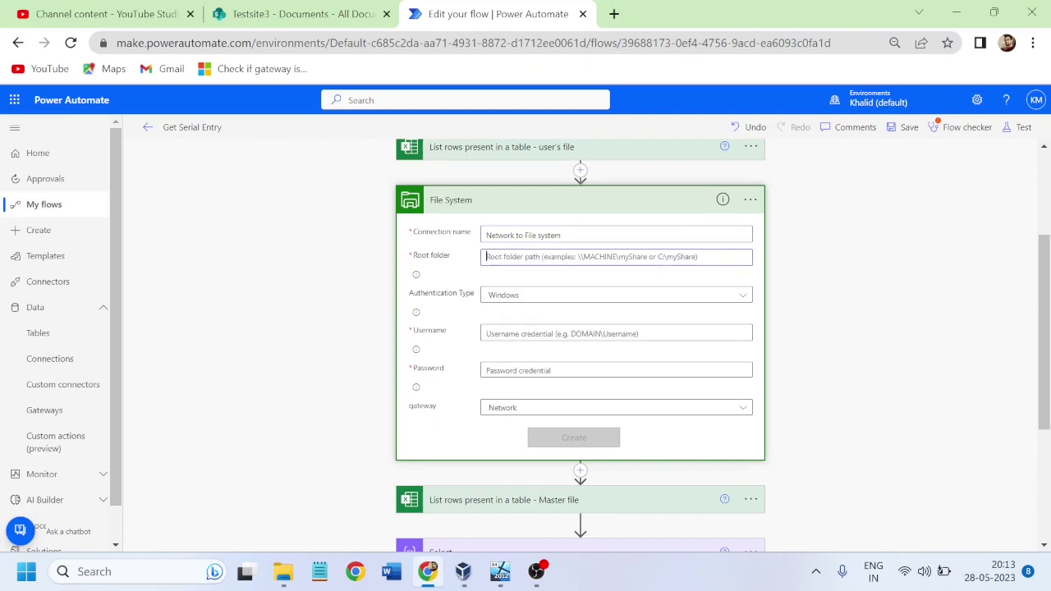
text(C:)
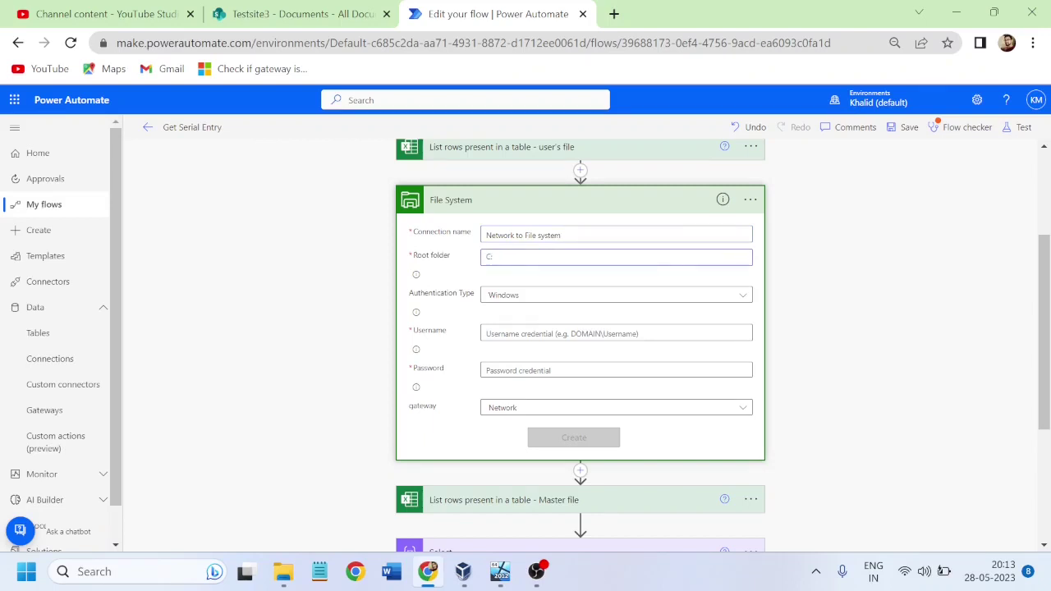
text(\Network Drive)
Step: Verify the Root folder against the Network Drive folder path in the Windows10 VM
mouse_move(500, 574)
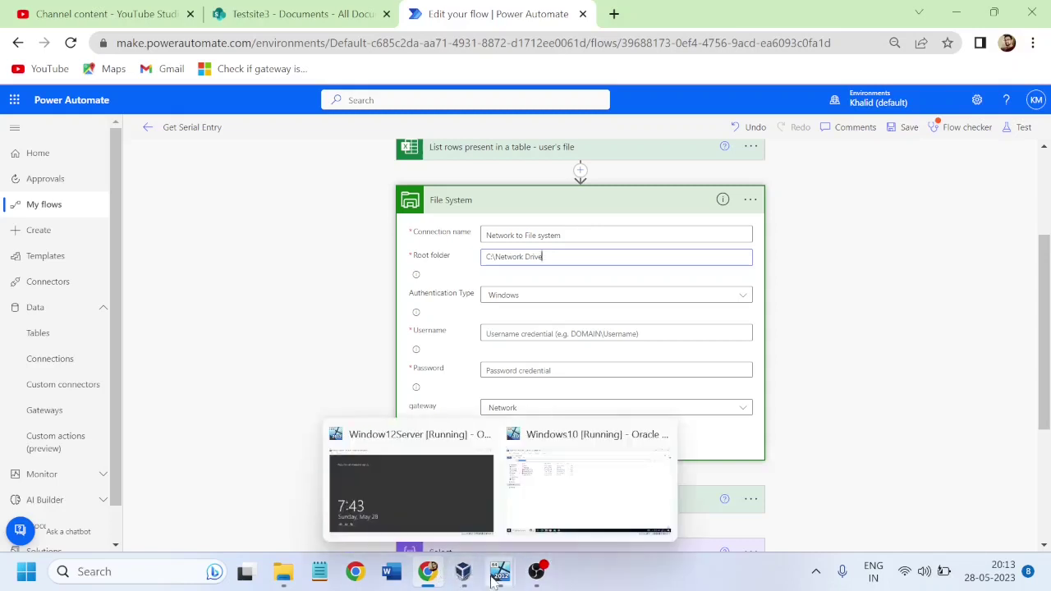
click(566, 505)
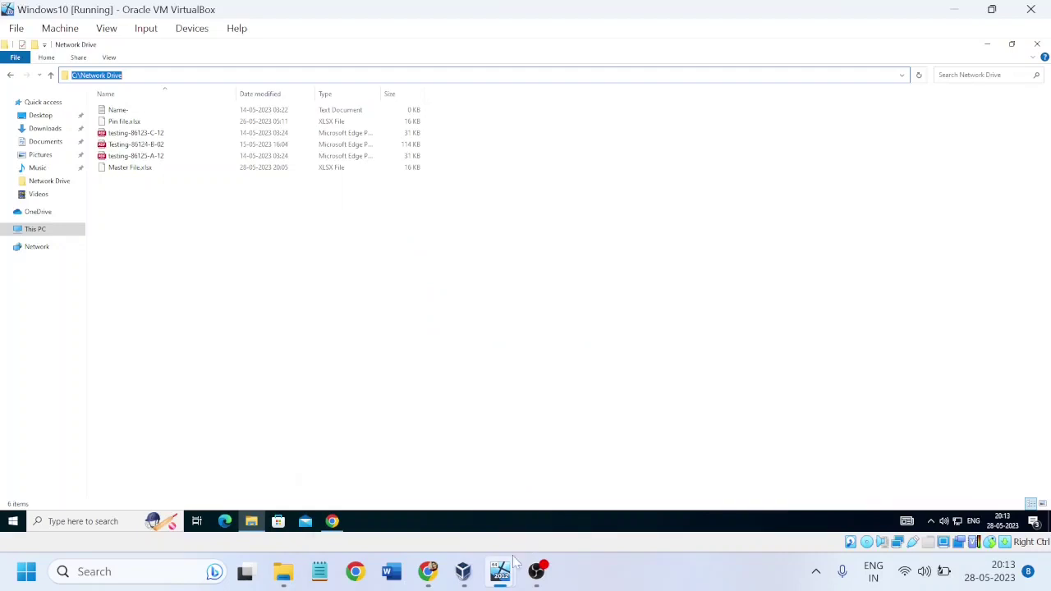
mouse_move(495, 579)
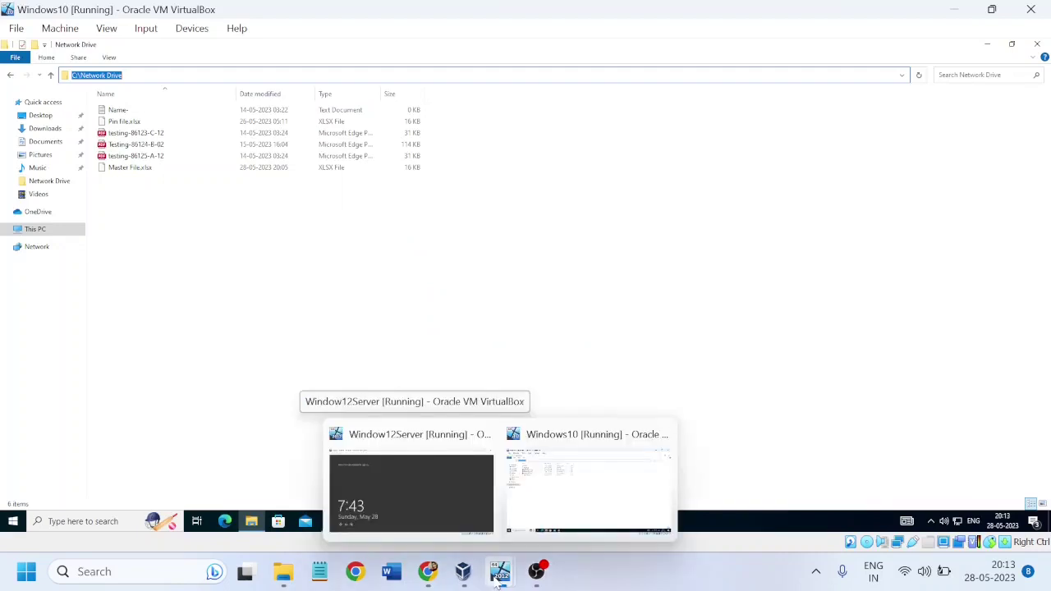
click(430, 575)
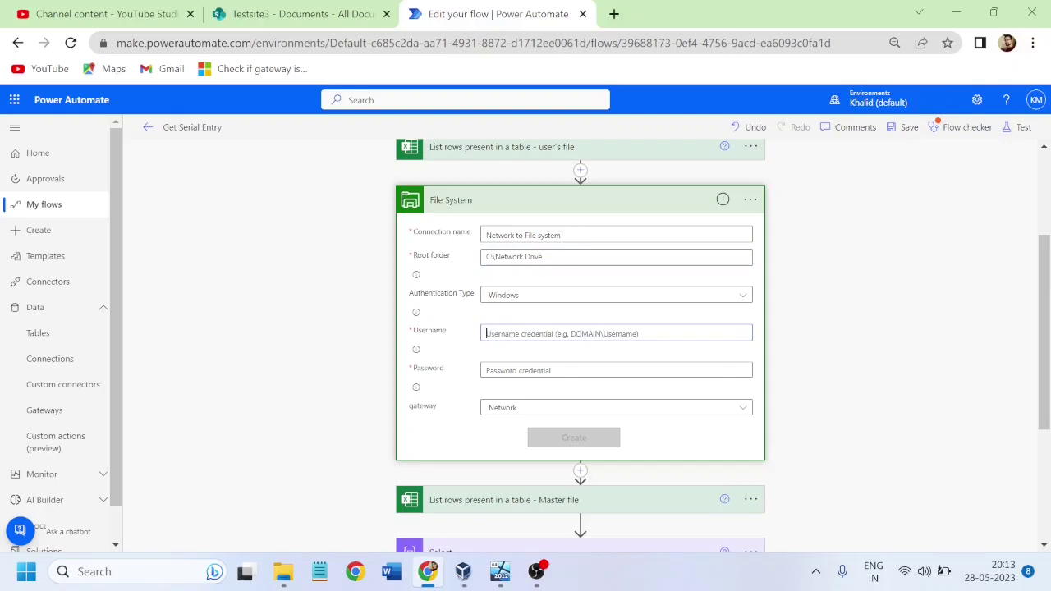
Step: Enter the Windows account username and password and create the File System connection
click(615, 333)
text(Khalid\)
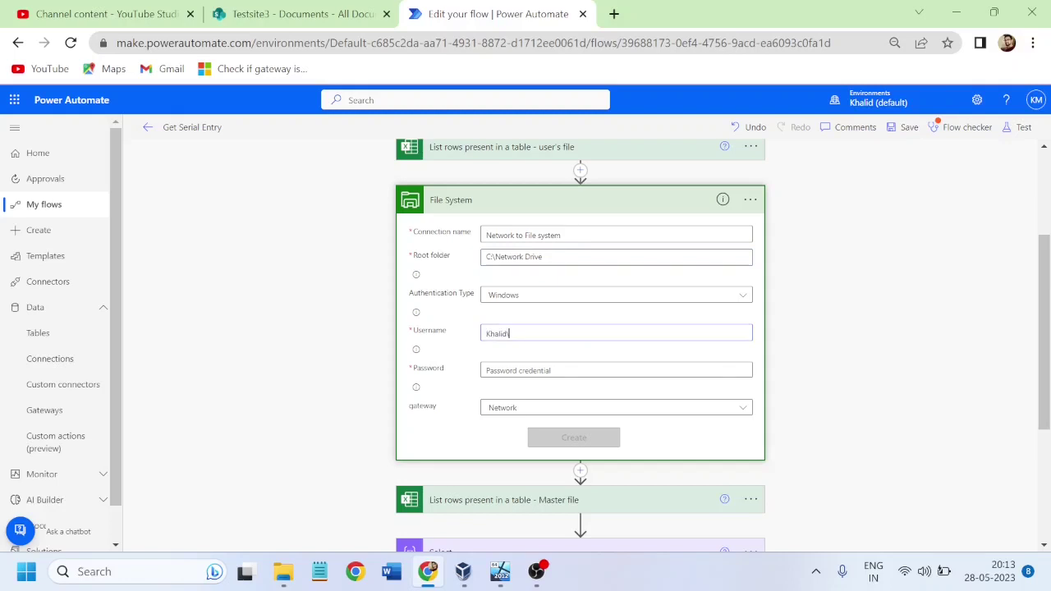
text(Administrator)
key(Tab)
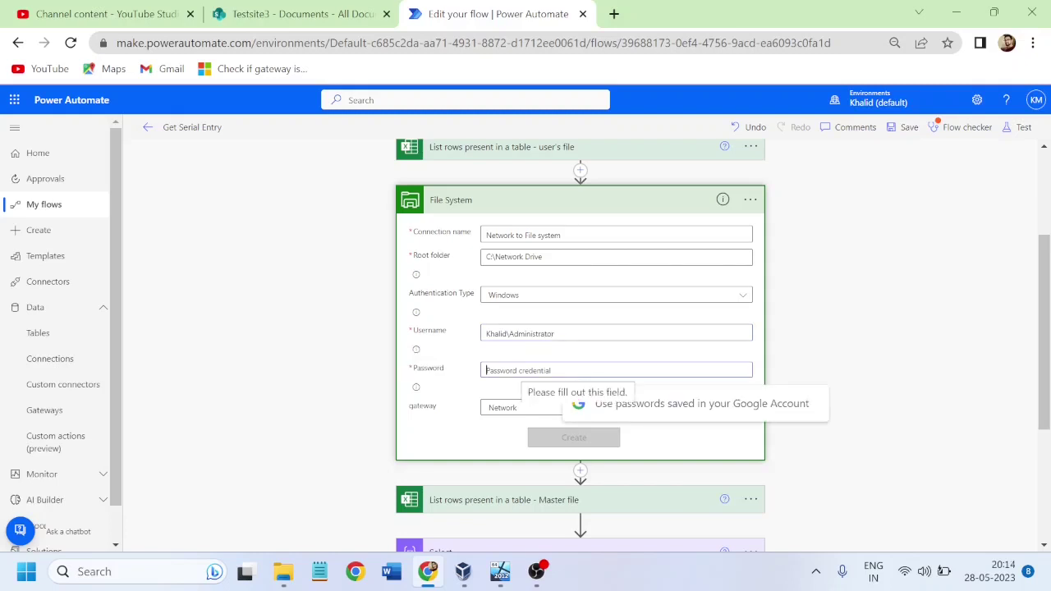
text(****)
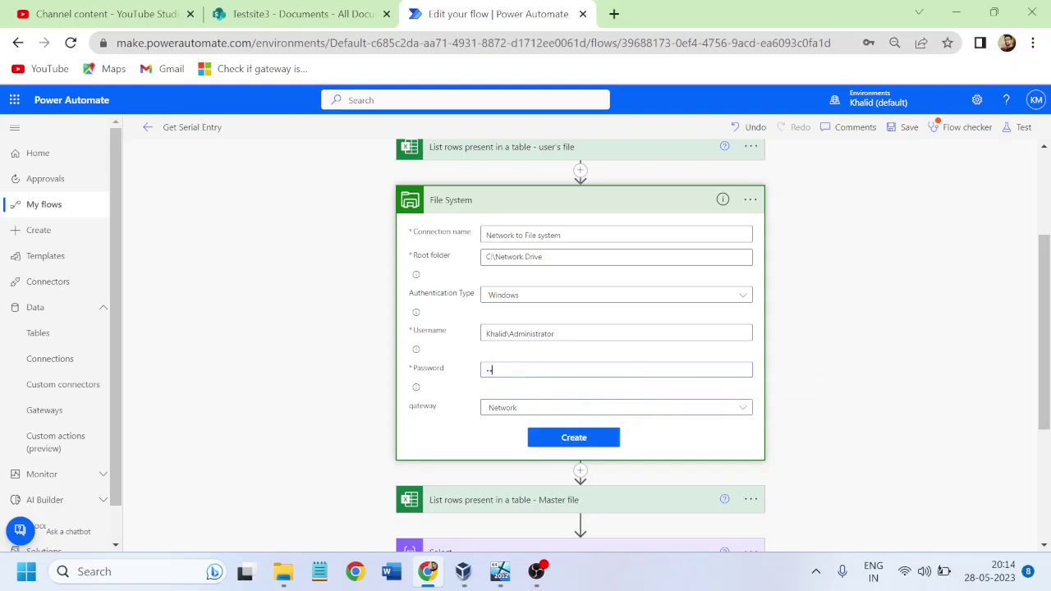
text(*******)
click(556, 444)
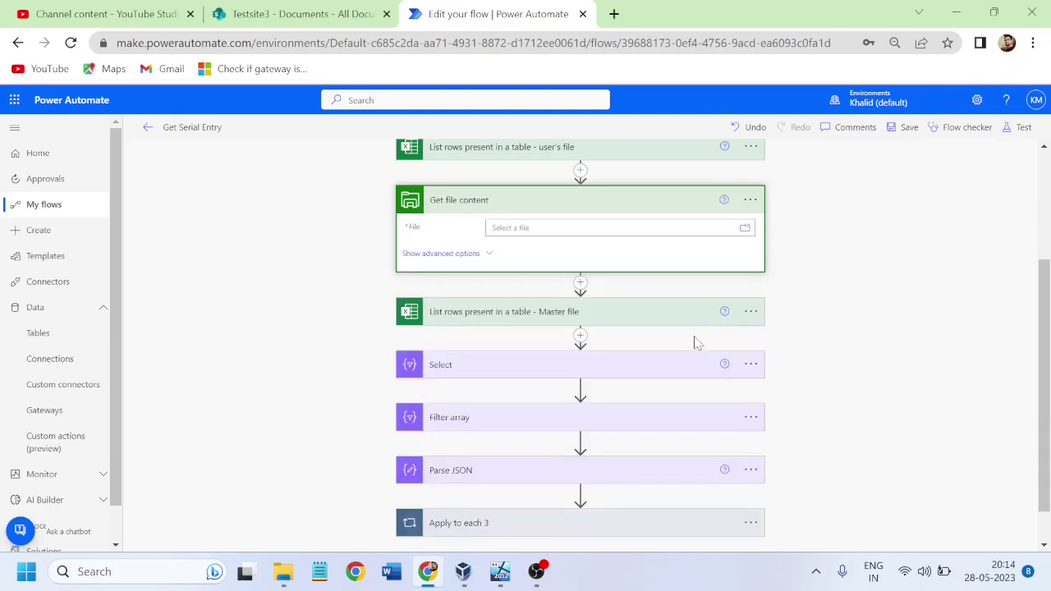
Step: Point Get file content's File field to C:\Network Drive\Master File.xlsx via the file browser
click(745, 230)
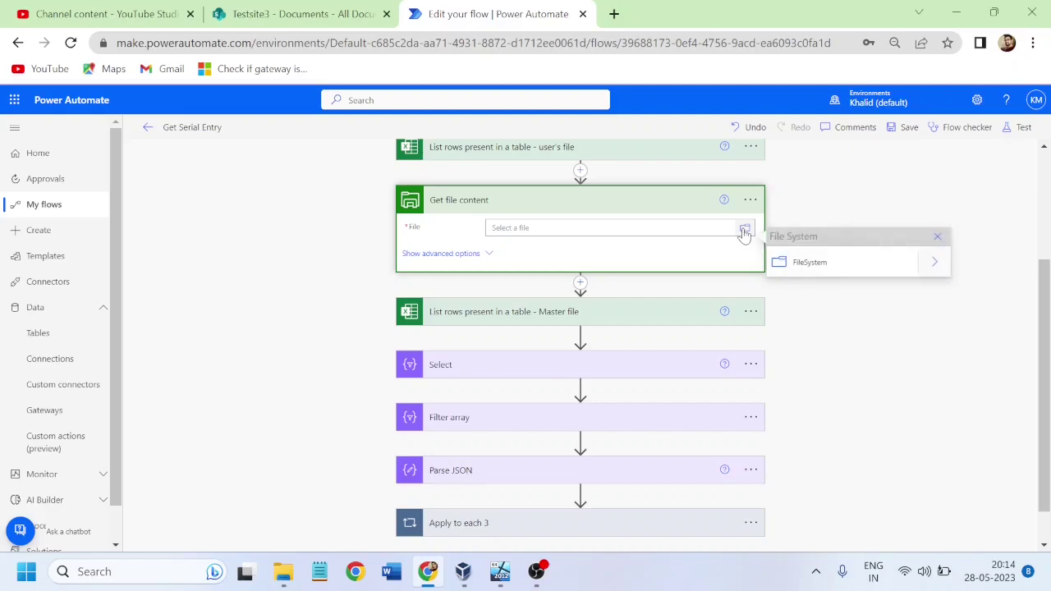
click(934, 263)
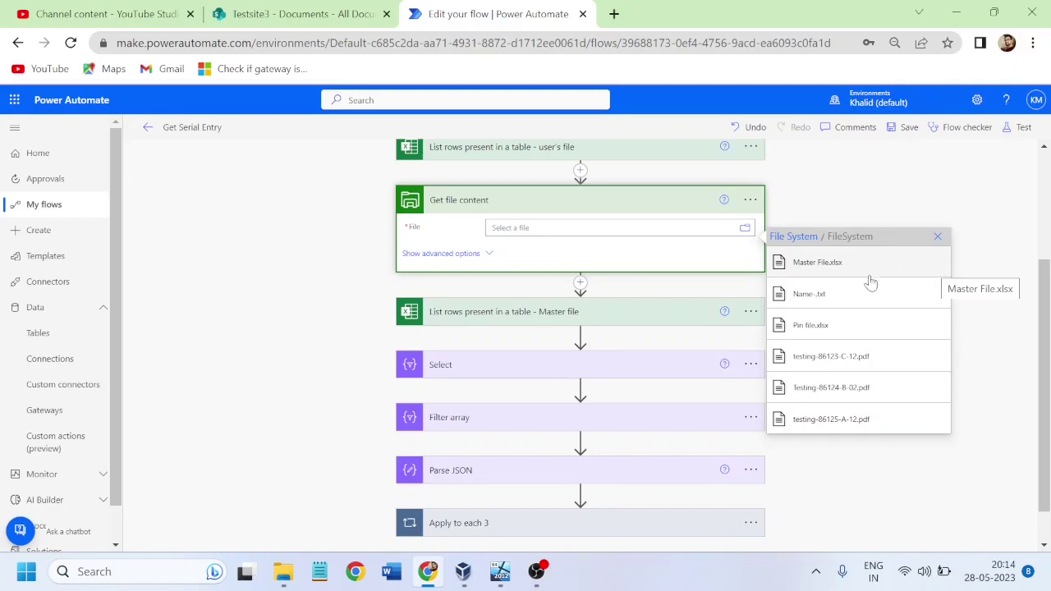
click(818, 265)
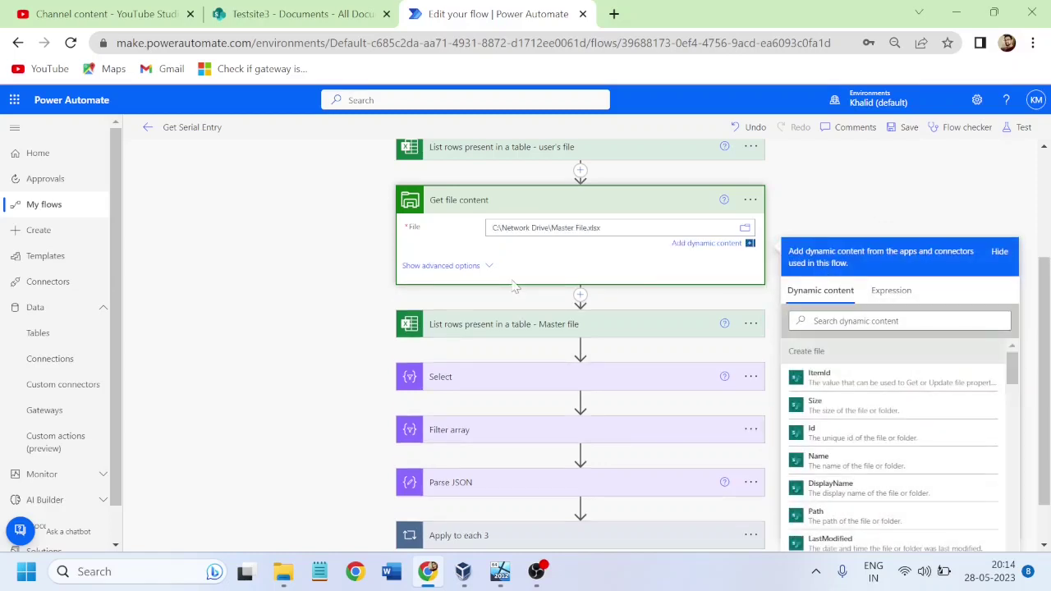
click(426, 251)
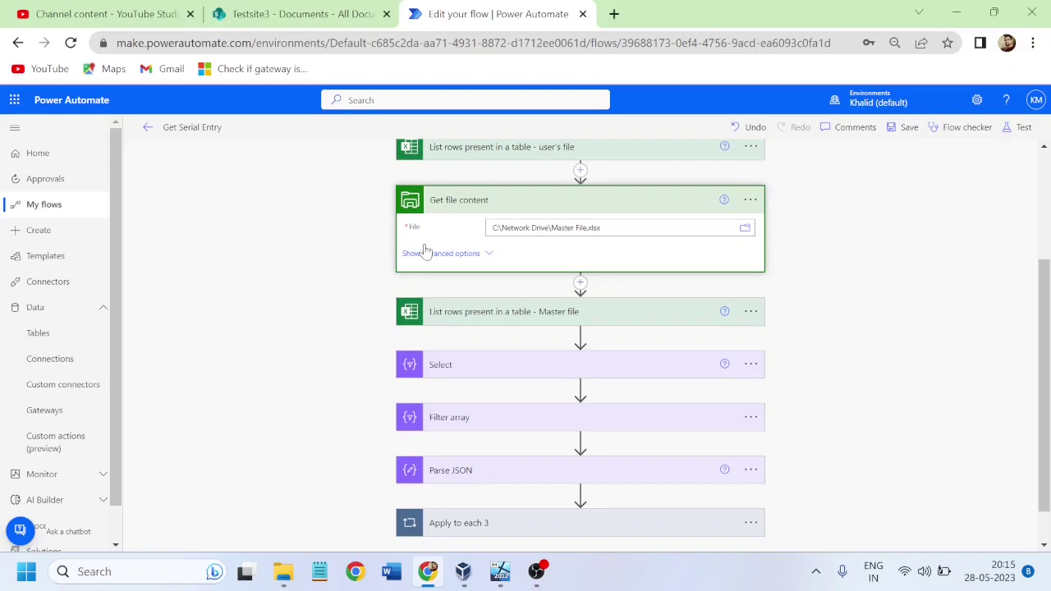
Step: Collapse Get file content and expand the Master file List rows step's Testsite3 settings
click(828, 247)
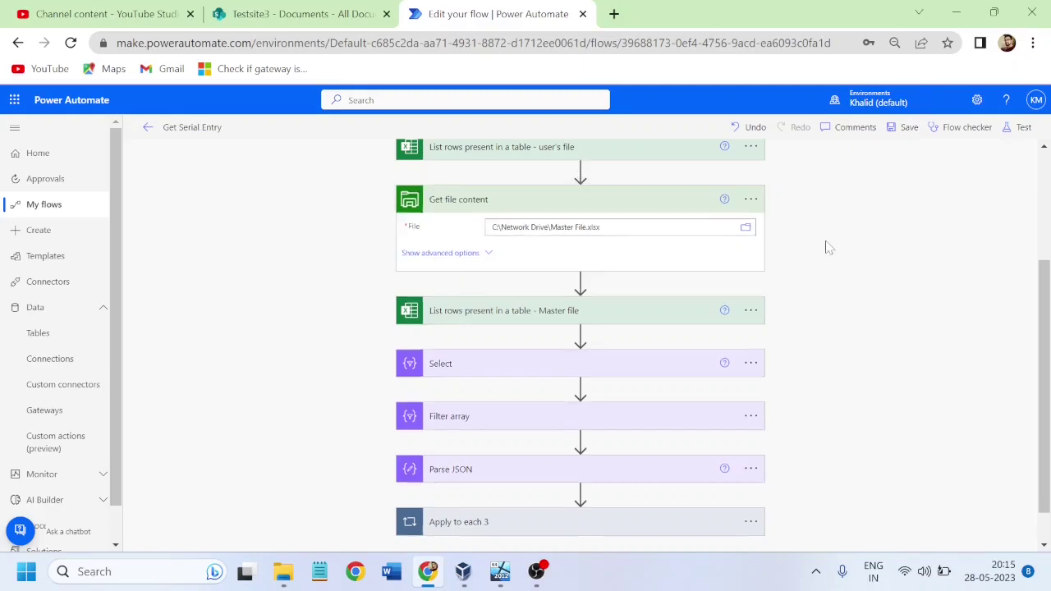
click(541, 201)
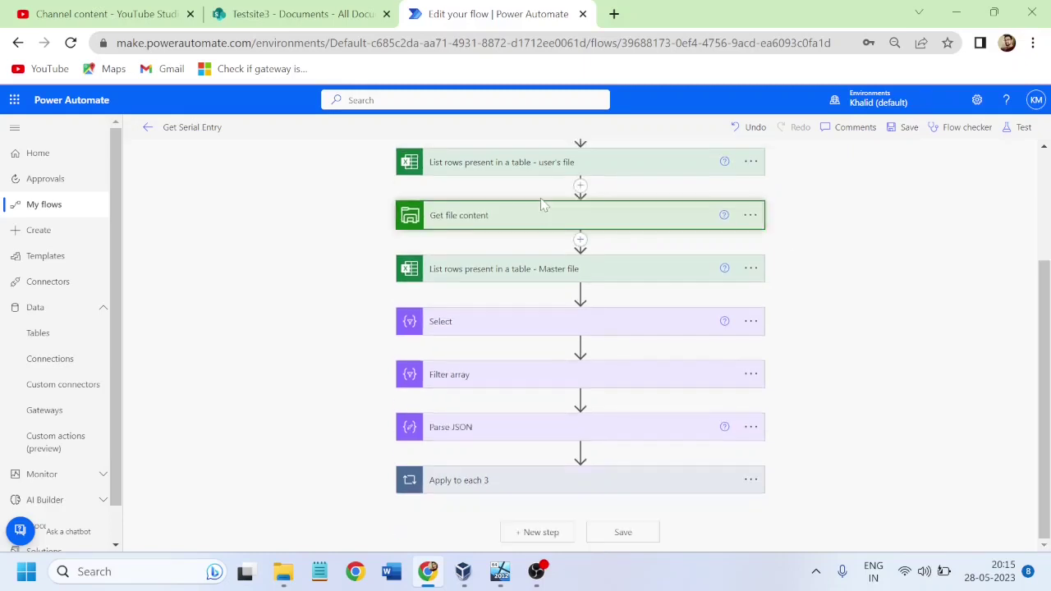
click(491, 271)
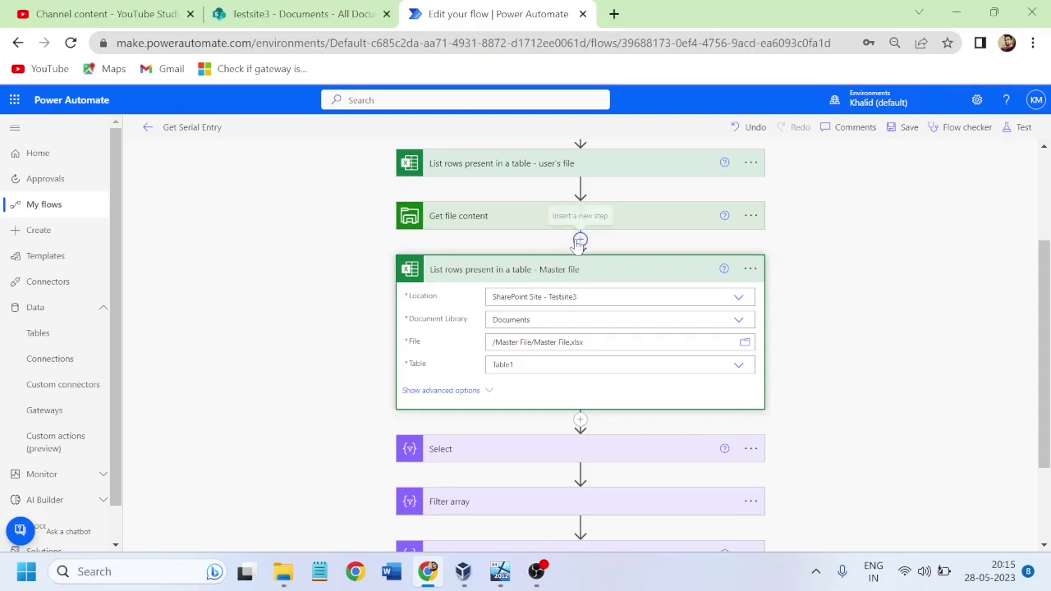
click(580, 241)
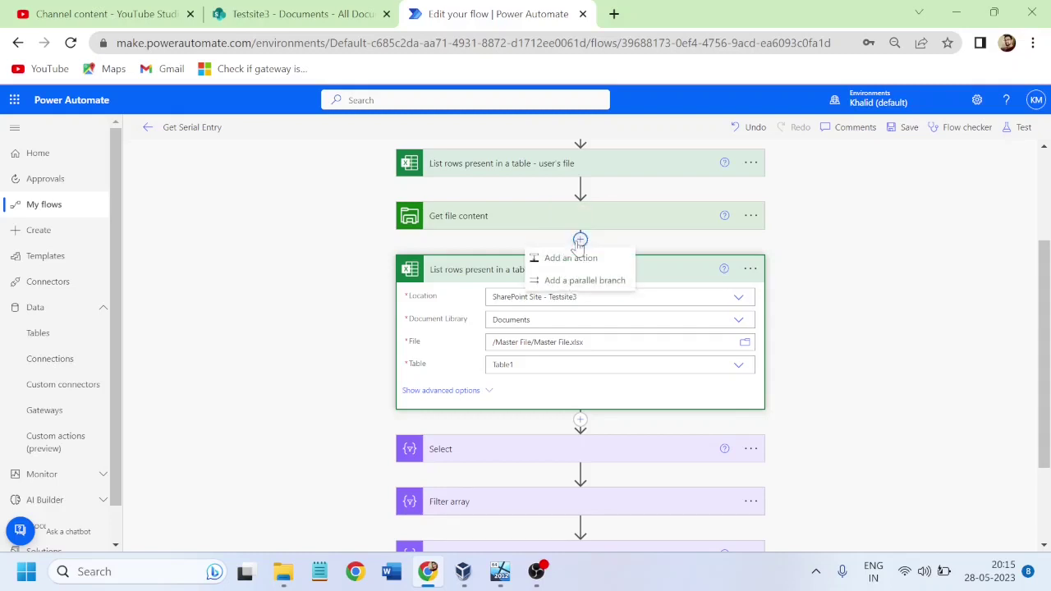
Step: Insert a SharePoint Create file action right after Get file content
click(568, 259)
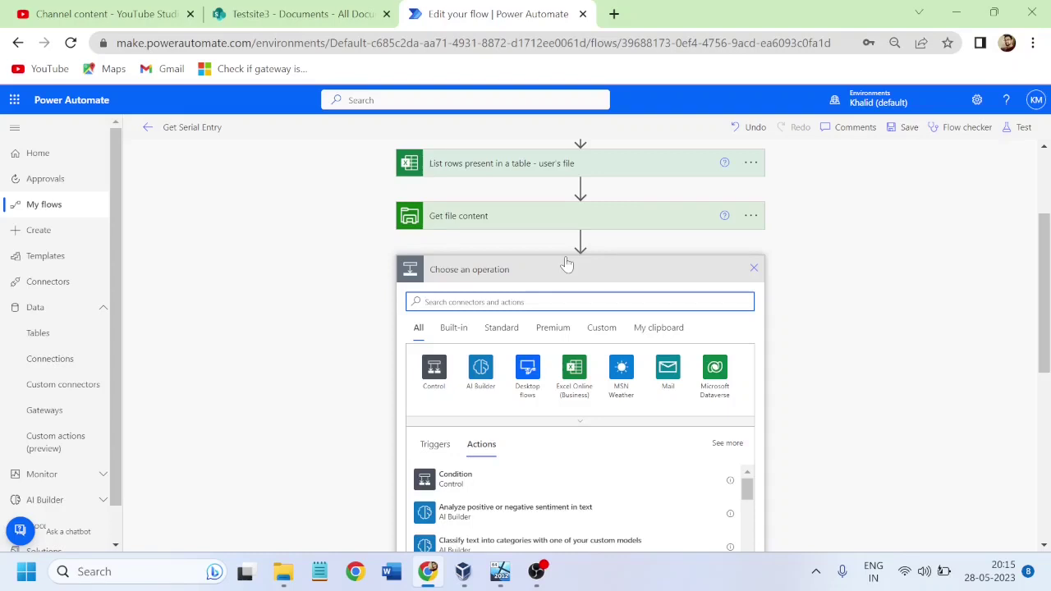
text(create file)
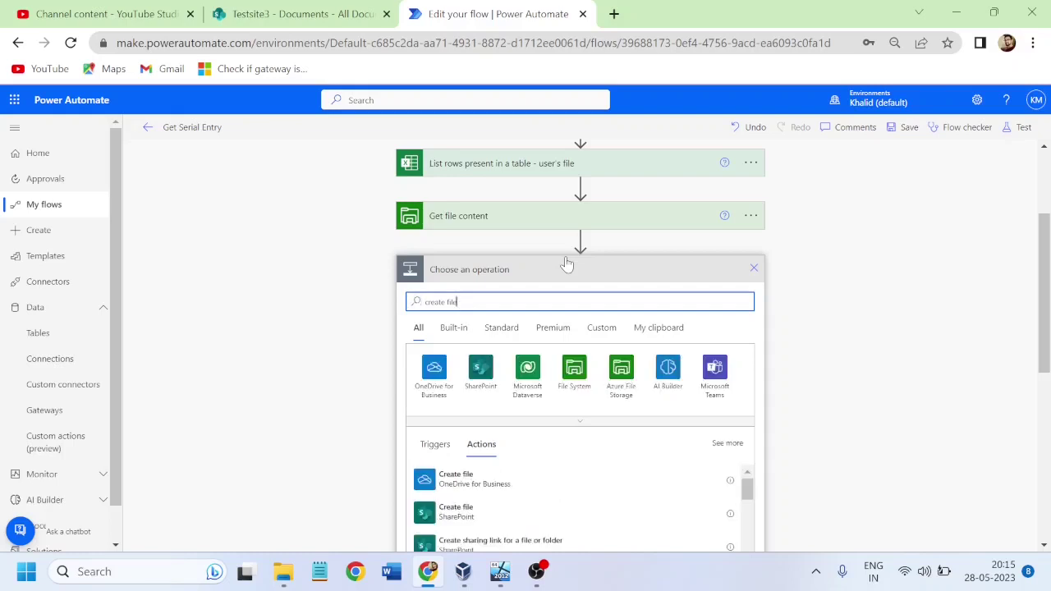
click(460, 513)
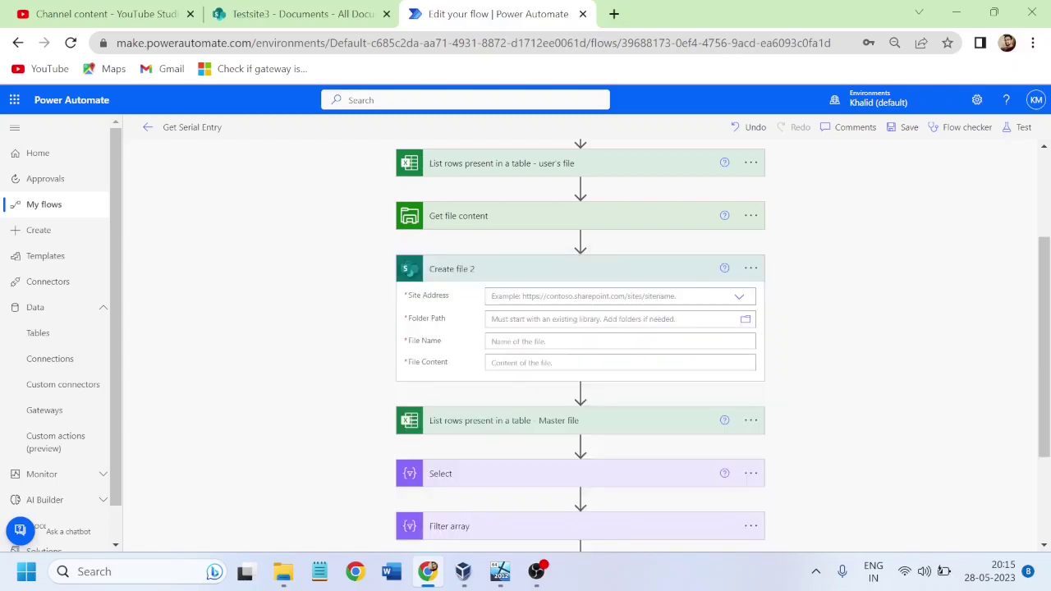
Step: Point Create file 2 at the Testsite3 site and the /Shared Documents/Master File folder
click(497, 427)
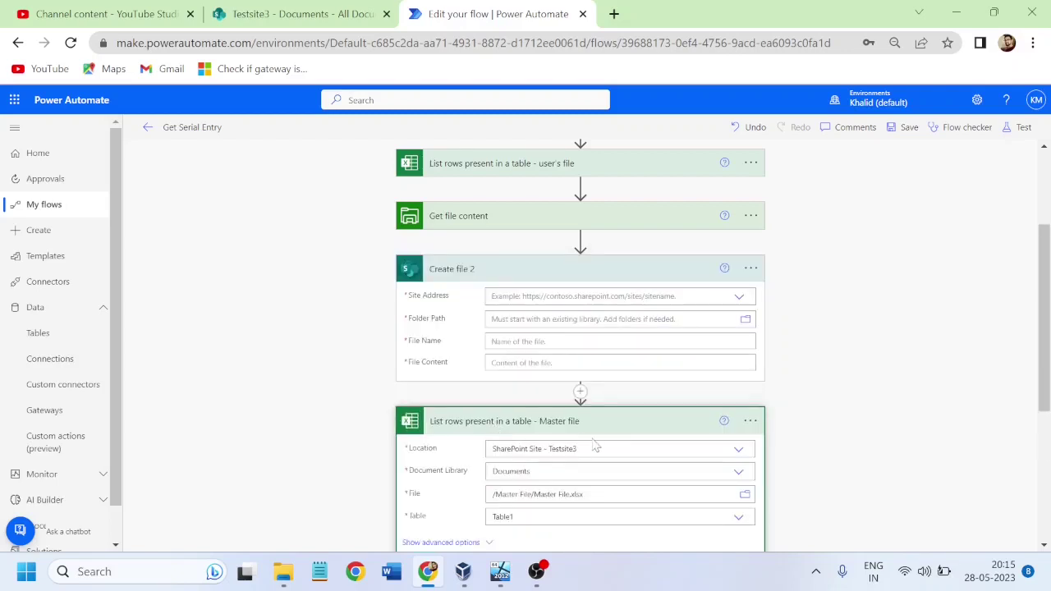
click(620, 295)
text(t)
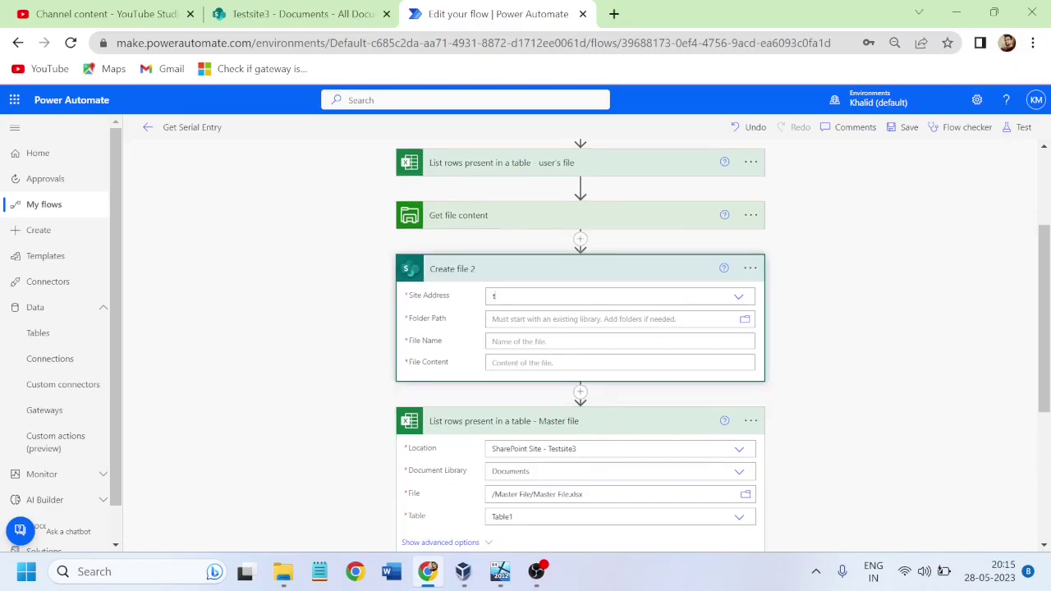
text(est site)
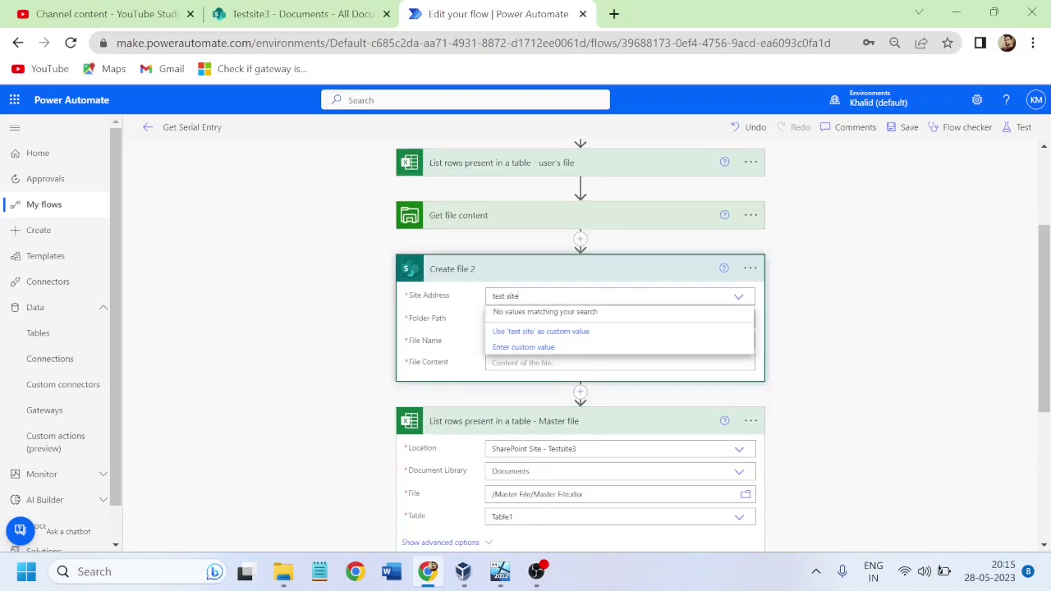
text(3)
key(BackSpace)
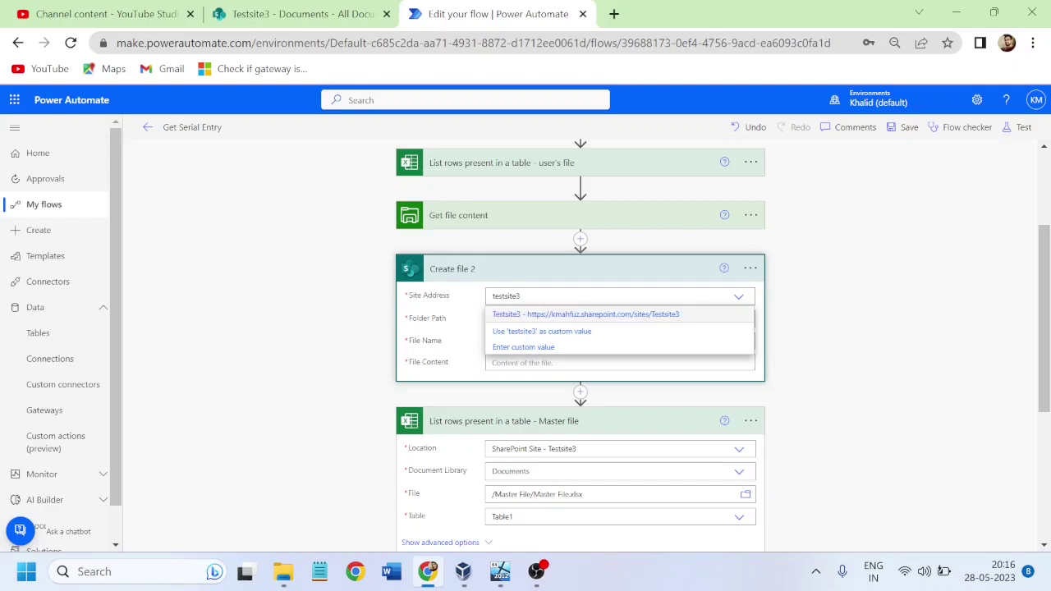
click(530, 317)
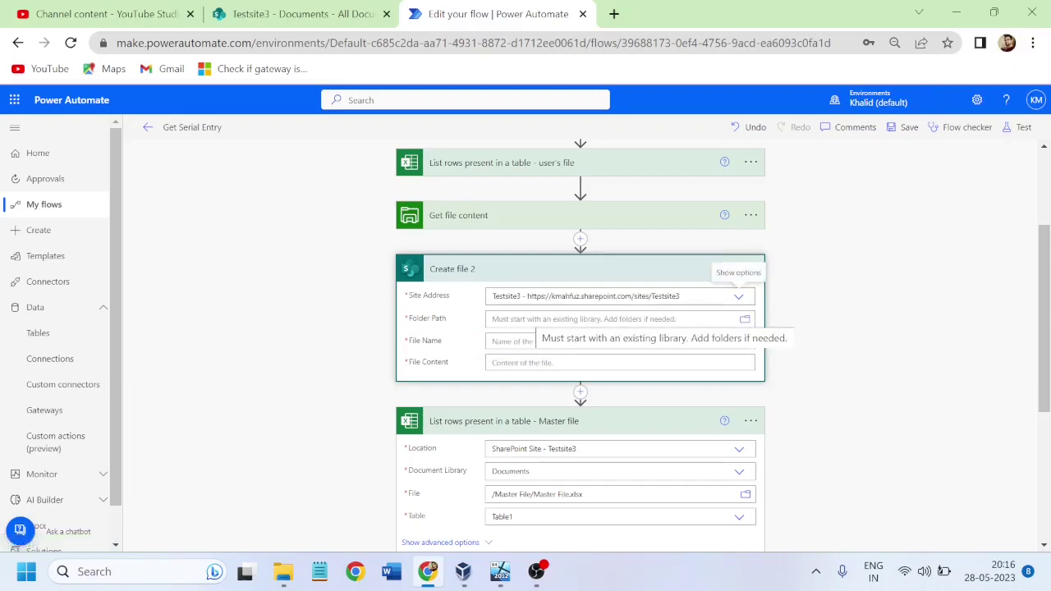
click(745, 320)
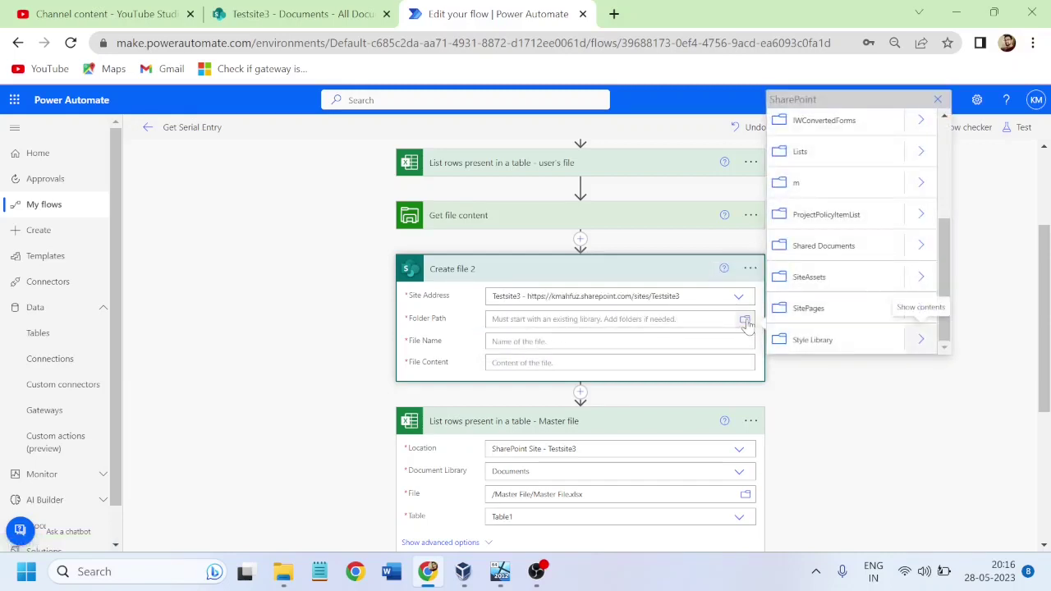
click(921, 245)
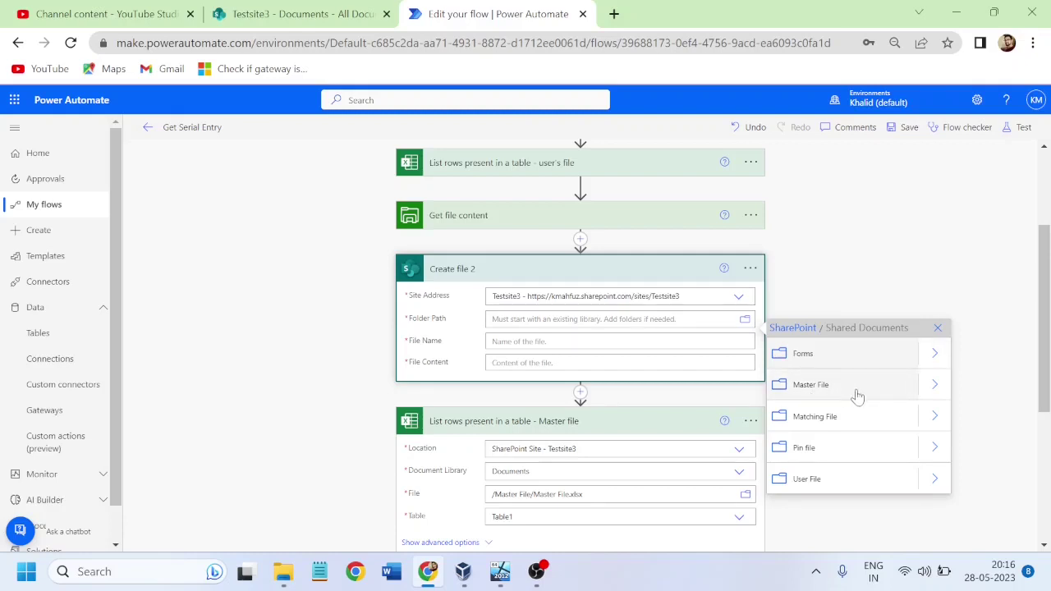
click(813, 384)
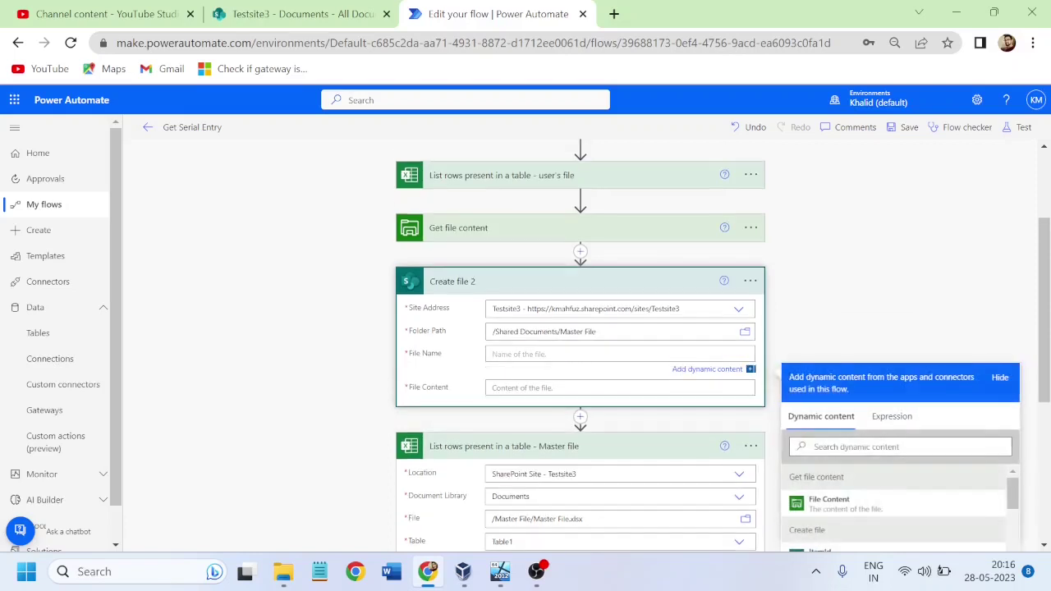
Step: Name the file 'Onpremise-local Master file.xlsx' and fill its content with Get file content's File Content
text(Onpremise-local Master file)
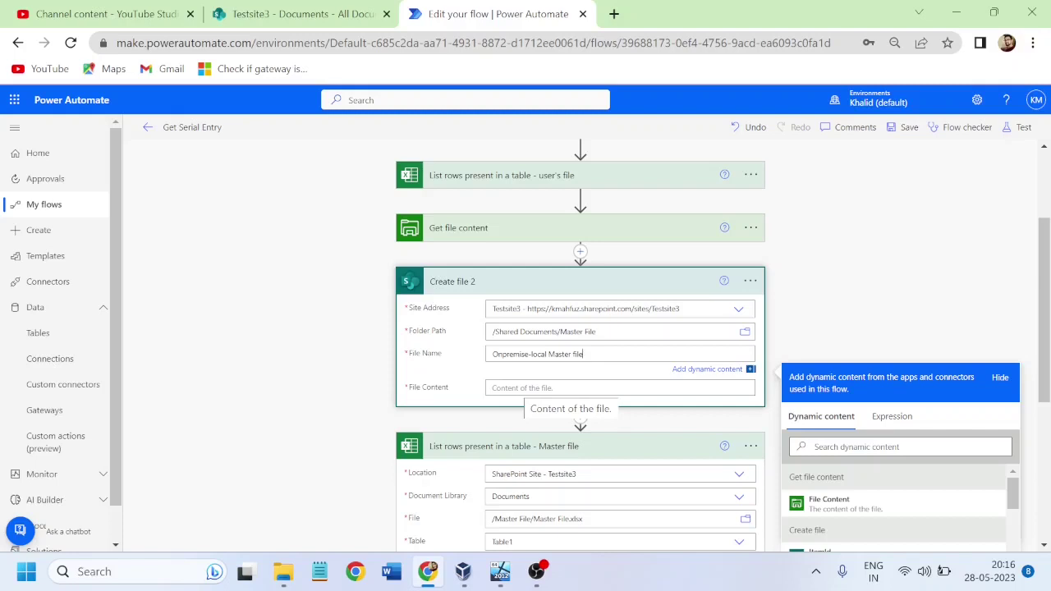
text(.xlsx)
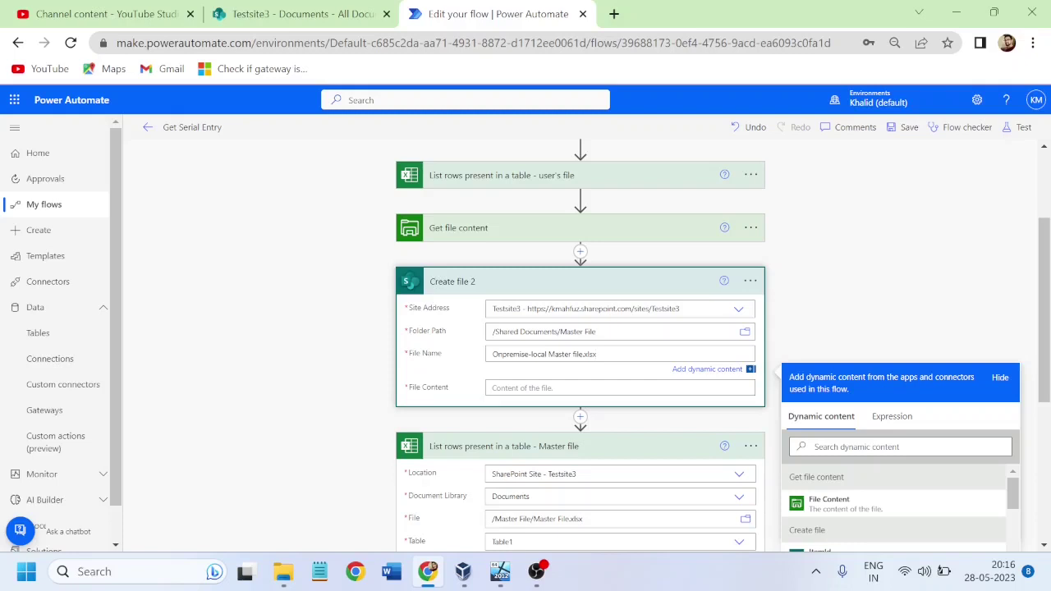
click(619, 388)
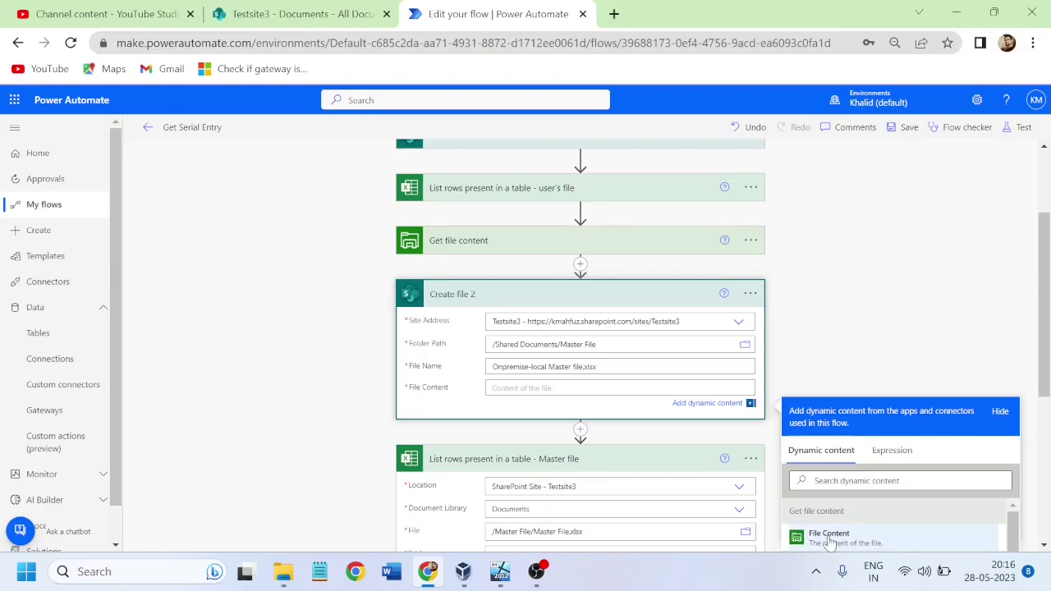
drag(1048, 261, 1048, 301)
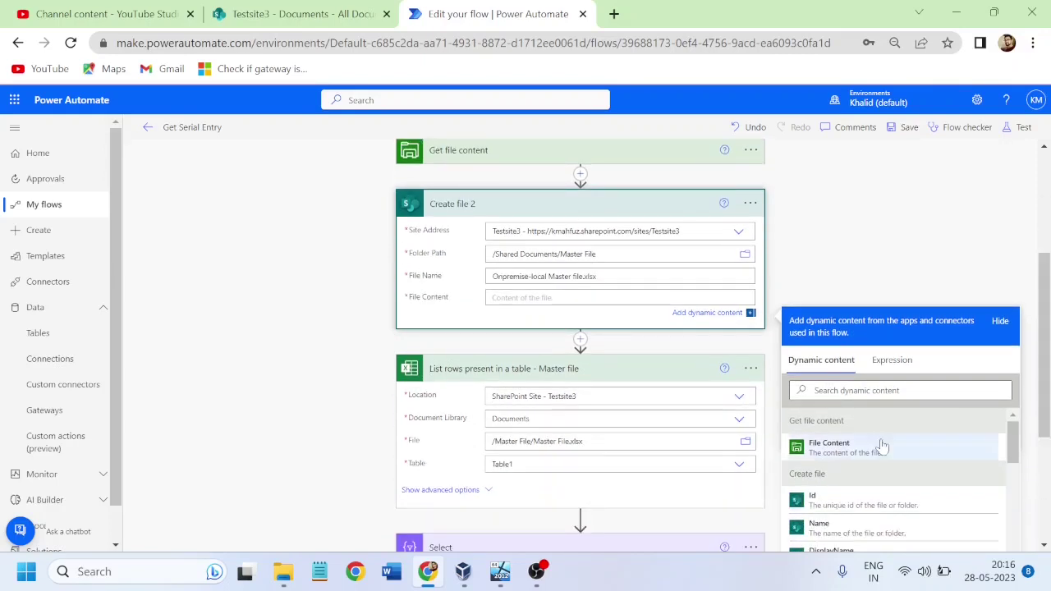
click(829, 447)
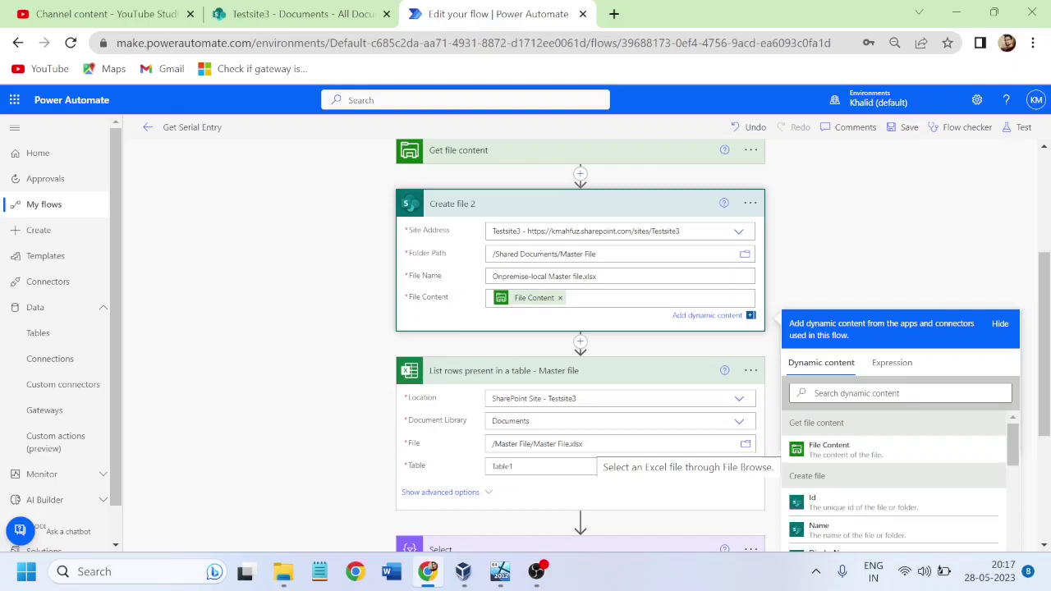
Step: Replace the Master file step's fixed file path with the Path output of Create file 2
click(588, 443)
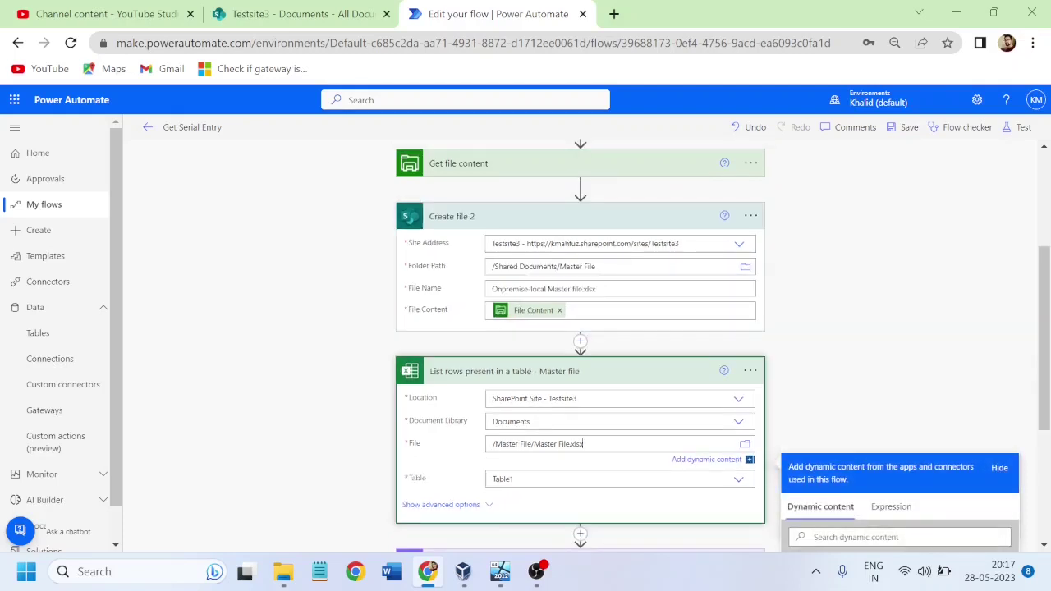
drag(1048, 355, 1047, 468)
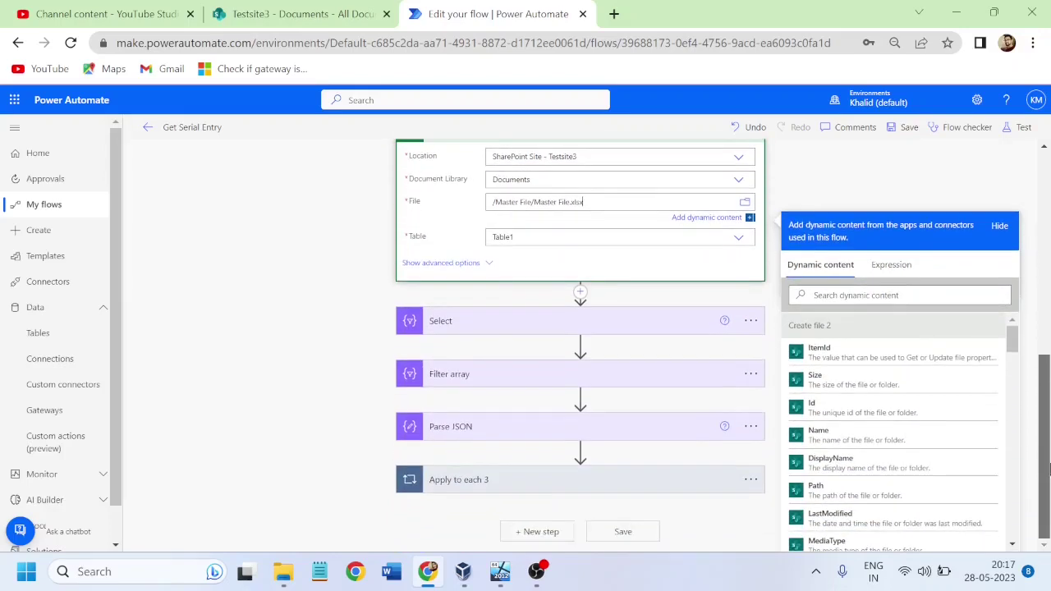
click(835, 490)
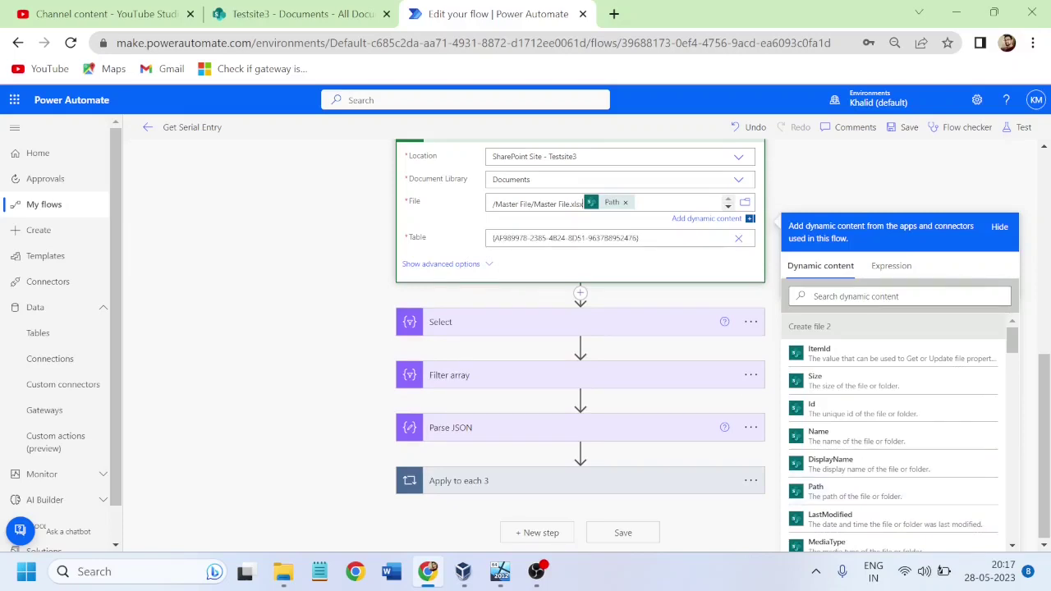
key(BackSpace)
key(BackSpace)
key(BackSpace)
key(BackSpace)
key(BackSpace)
key(BackSpace)
key(BackSpace)
key(BackSpace)
key(BackSpace)
key(BackSpace)
key(BackSpace)
key(BackSpace)
key(BackSpace)
key(BackSpace)
key(BackSpace)
key(BackSpace)
key(BackSpace)
key(BackSpace)
key(BackSpace)
key(BackSpace)
key(BackSpace)
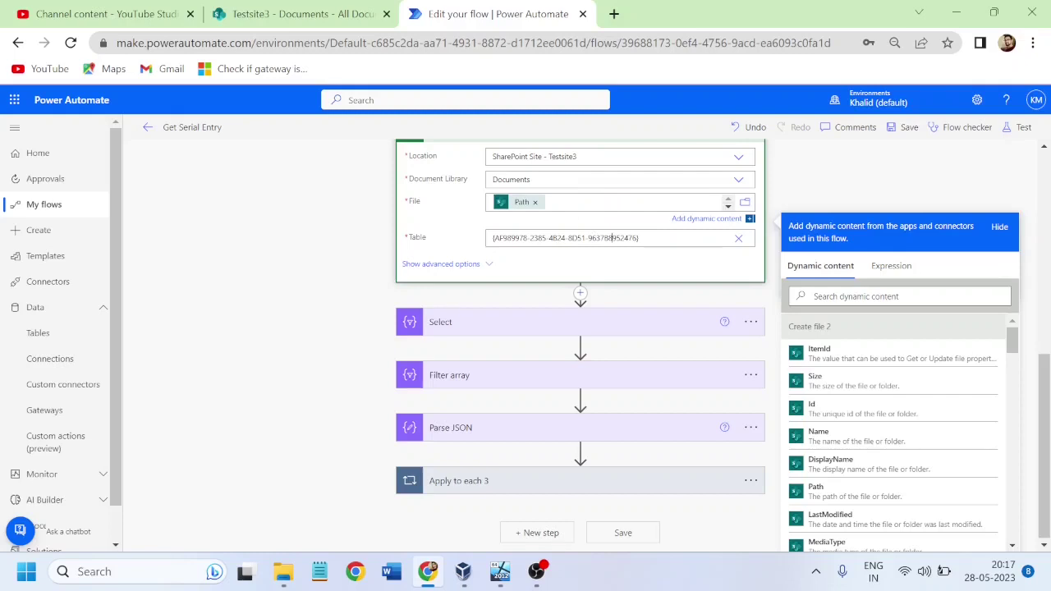
Step: Replace the long table ID in the Table field with Table1
key(ctrl+a)
key(BackSpace)
text(Tab)
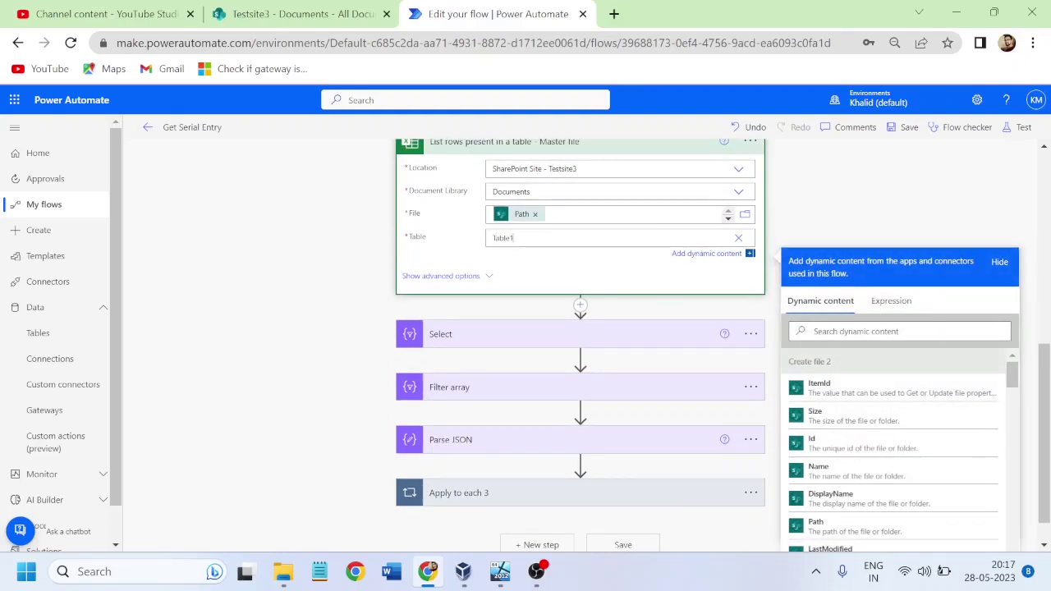
click(464, 259)
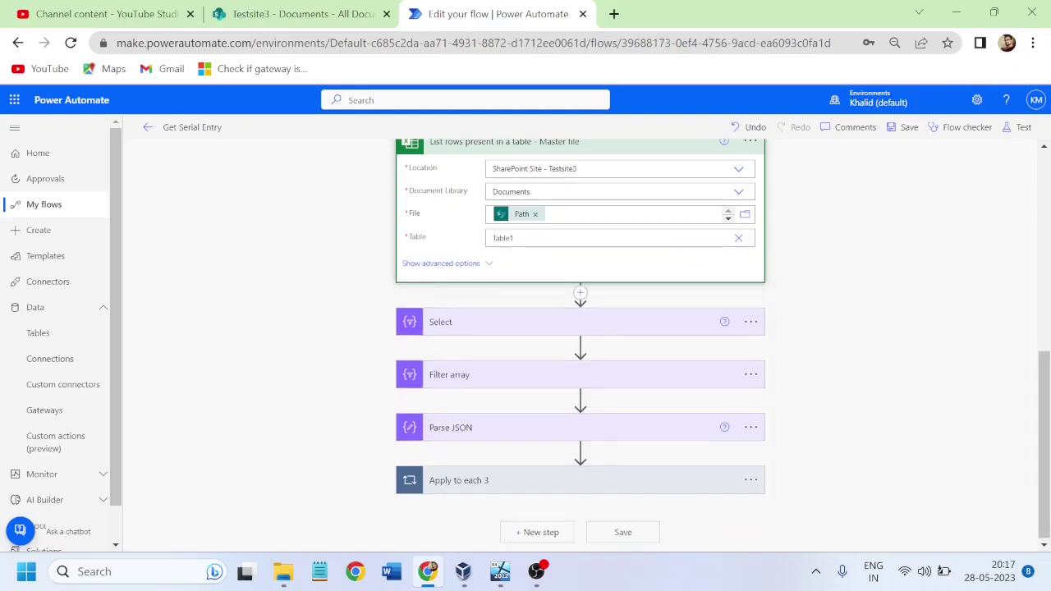
Step: Save the Get Serial Entry flow and collapse the Create file 2 and List rows cards
click(907, 129)
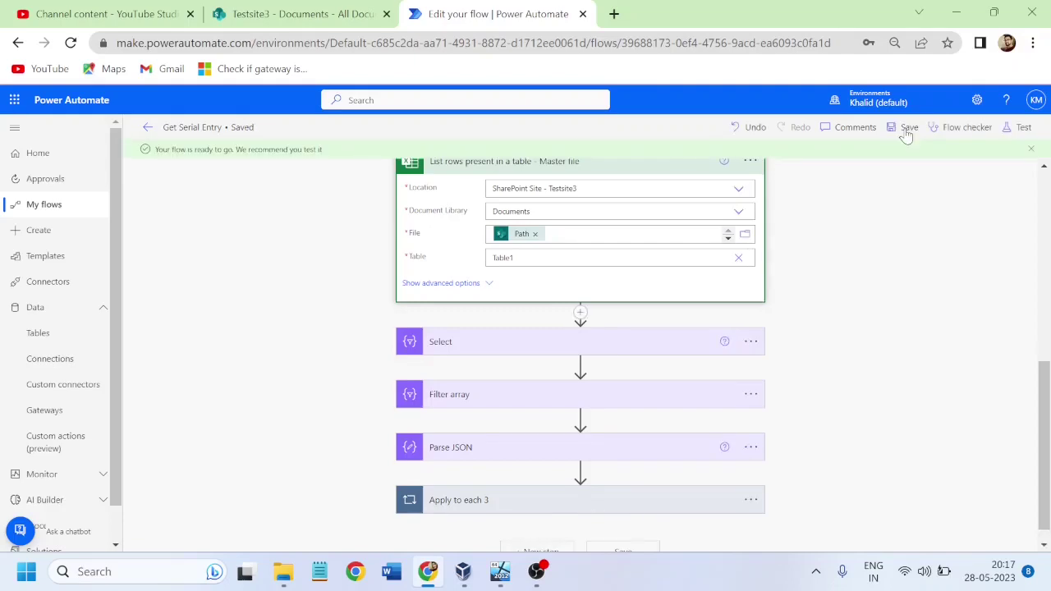
drag(1048, 397, 1048, 307)
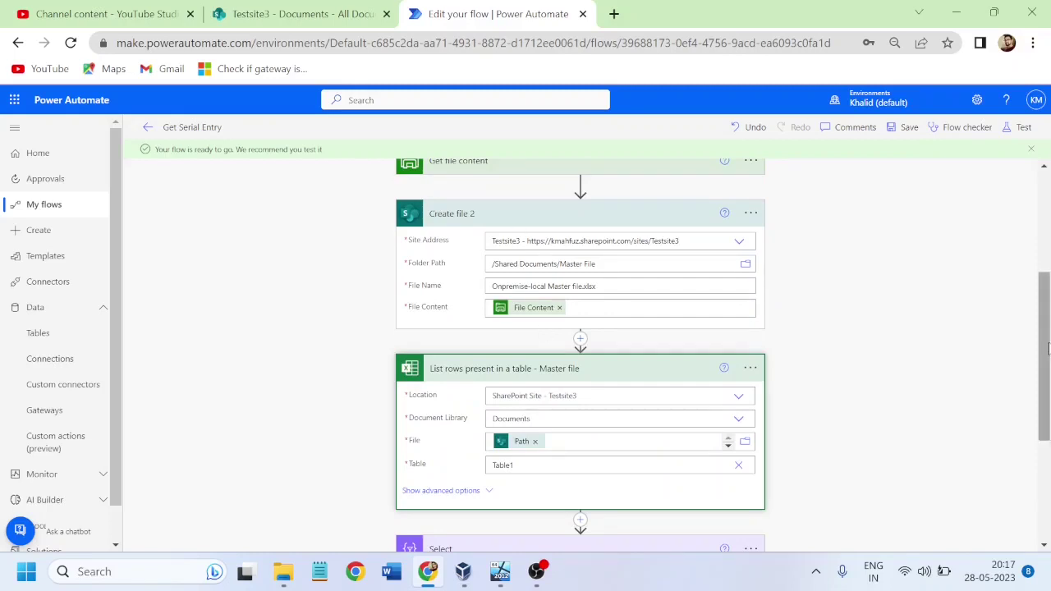
click(556, 227)
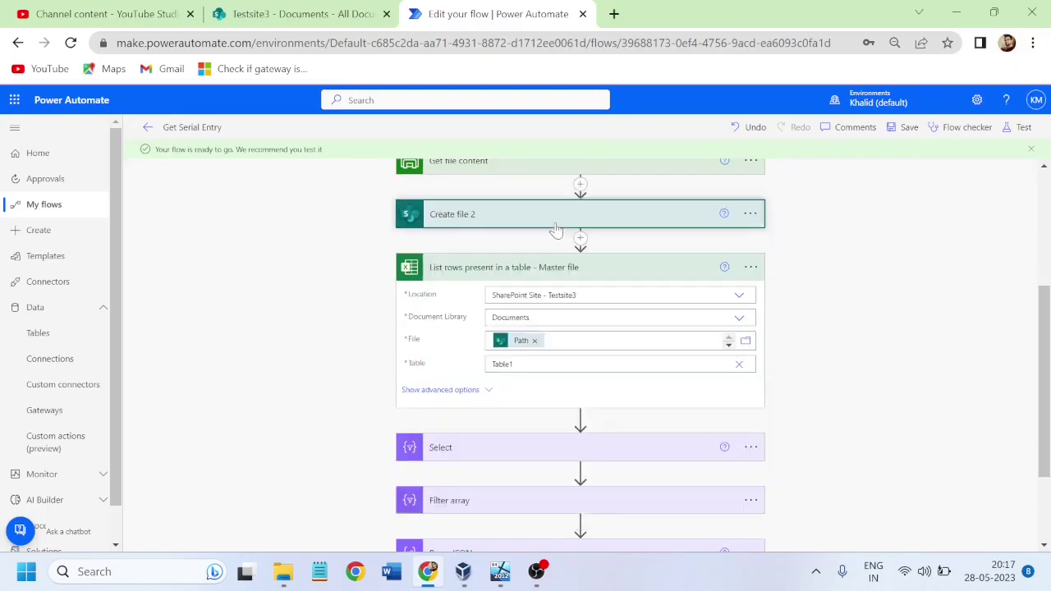
click(444, 271)
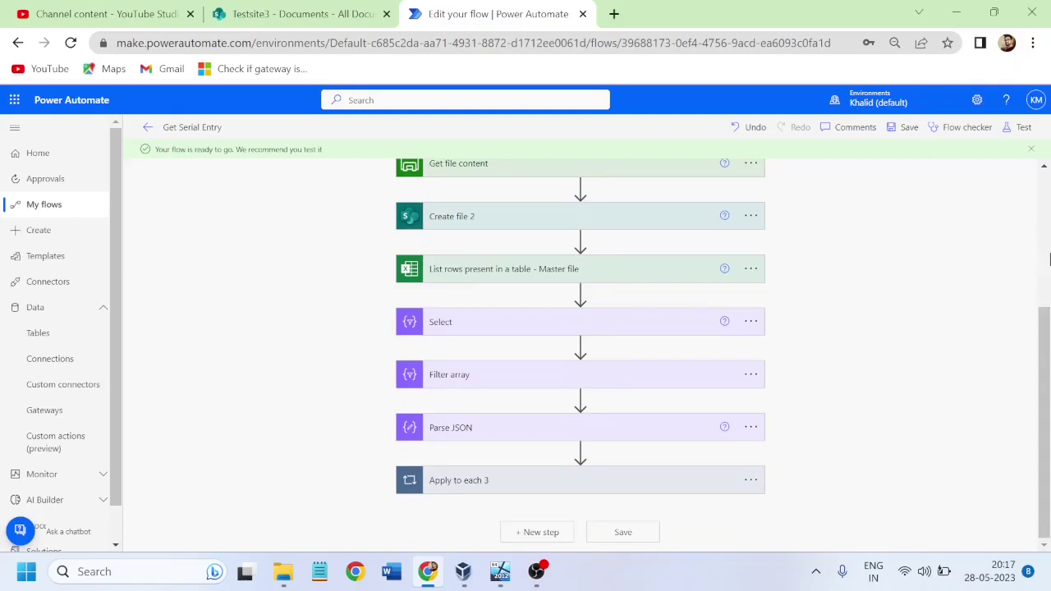
scroll(1049, 259, up, 3)
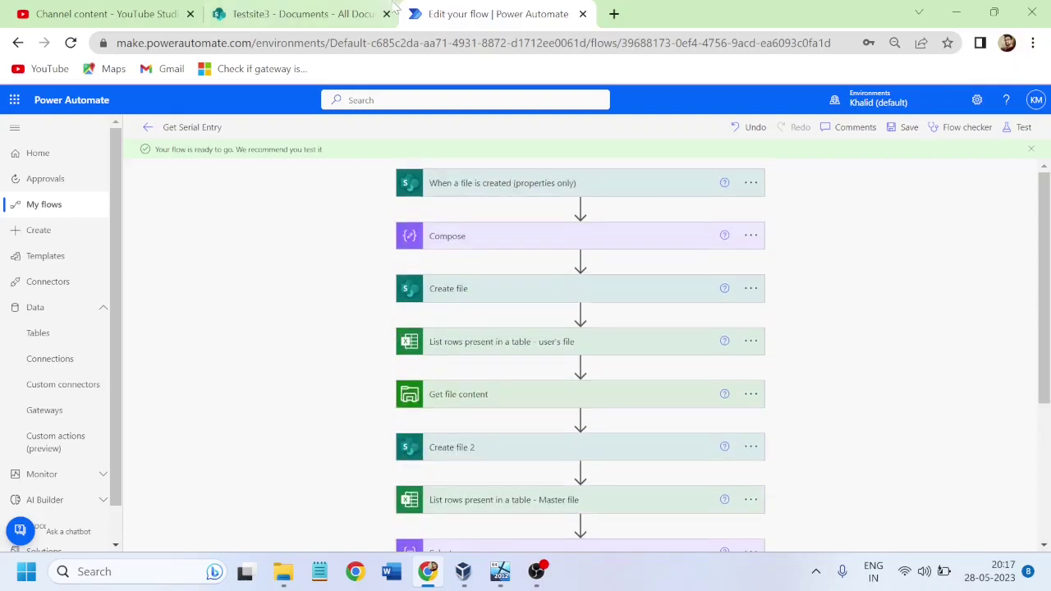
click(279, 11)
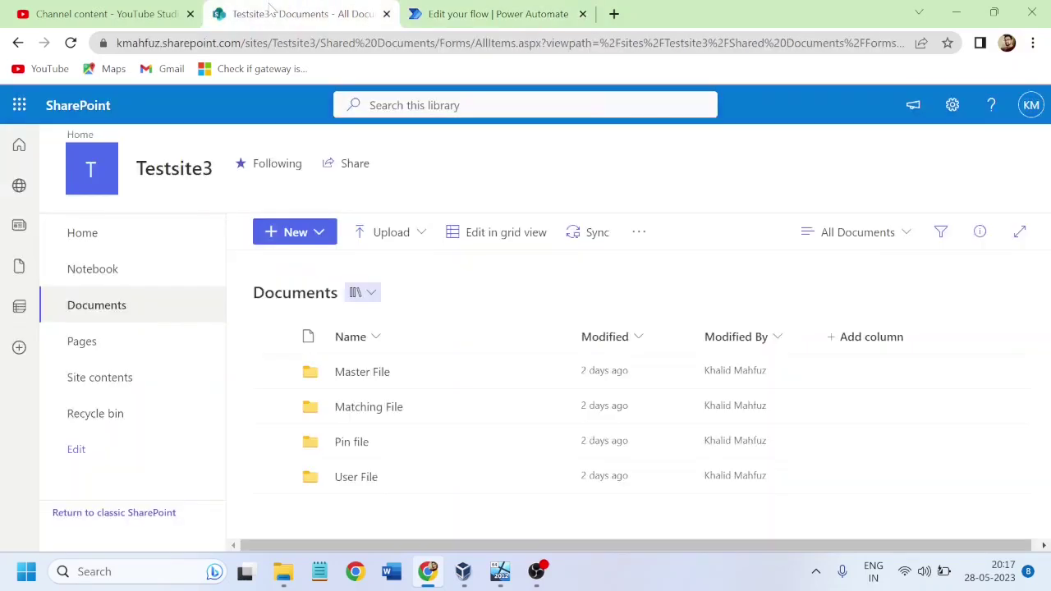
Step: Delete the Pin file folder from Testsite3 Documents and close the progress panel
click(272, 443)
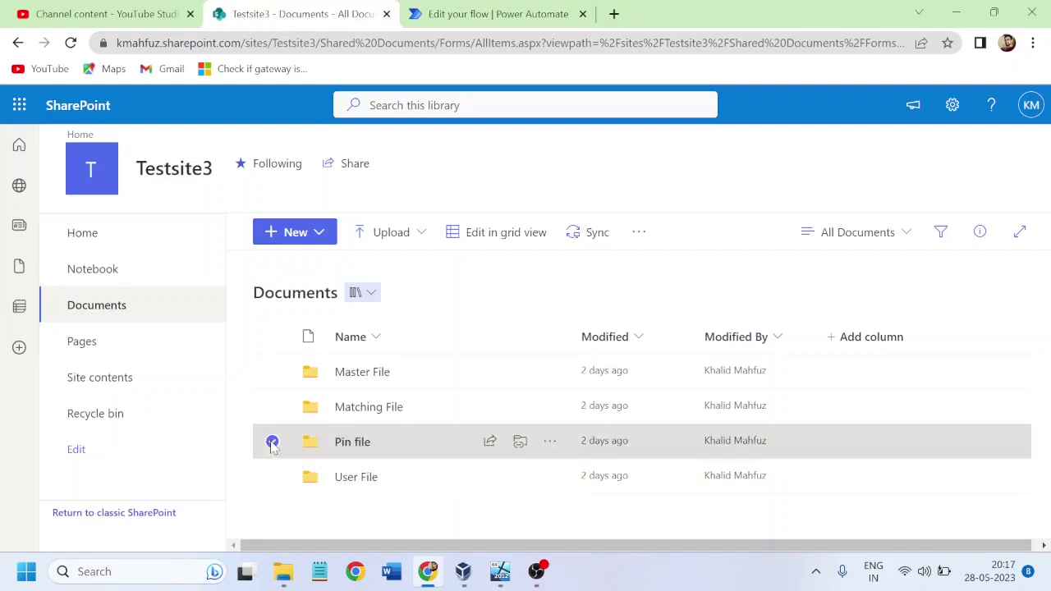
click(550, 443)
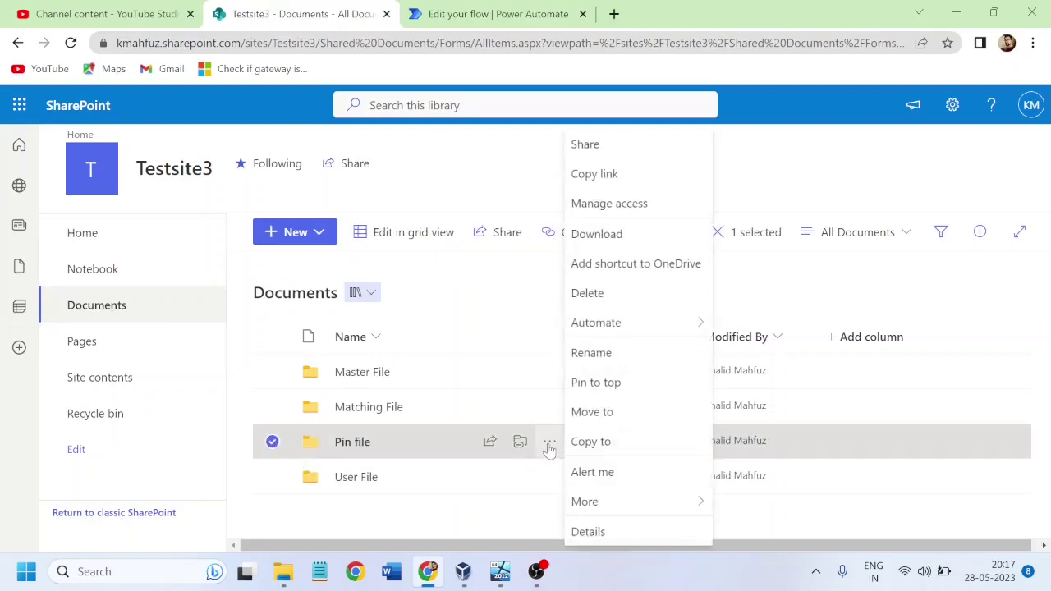
click(629, 295)
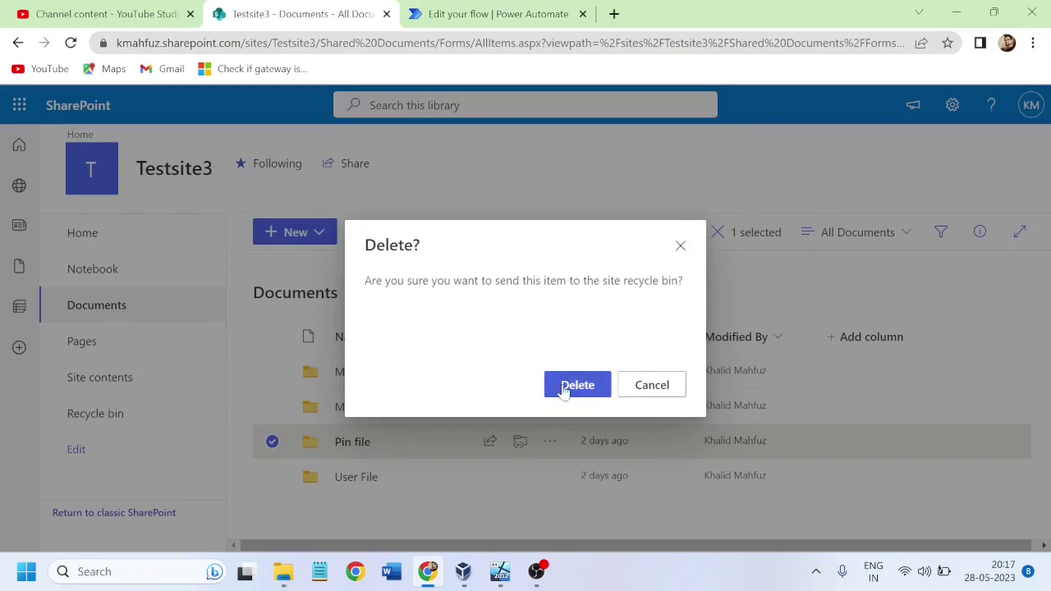
click(563, 389)
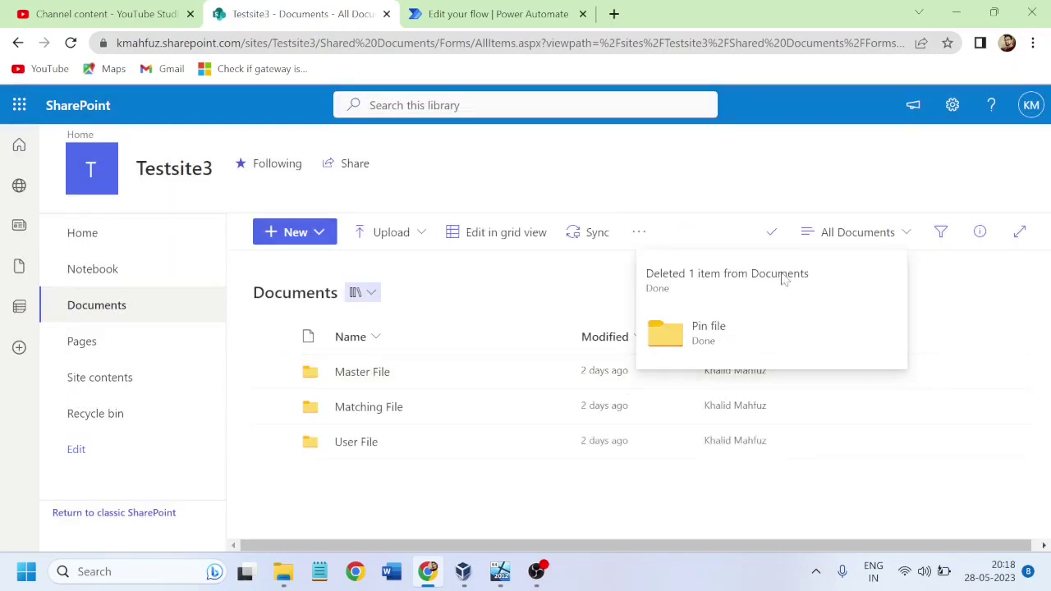
click(772, 235)
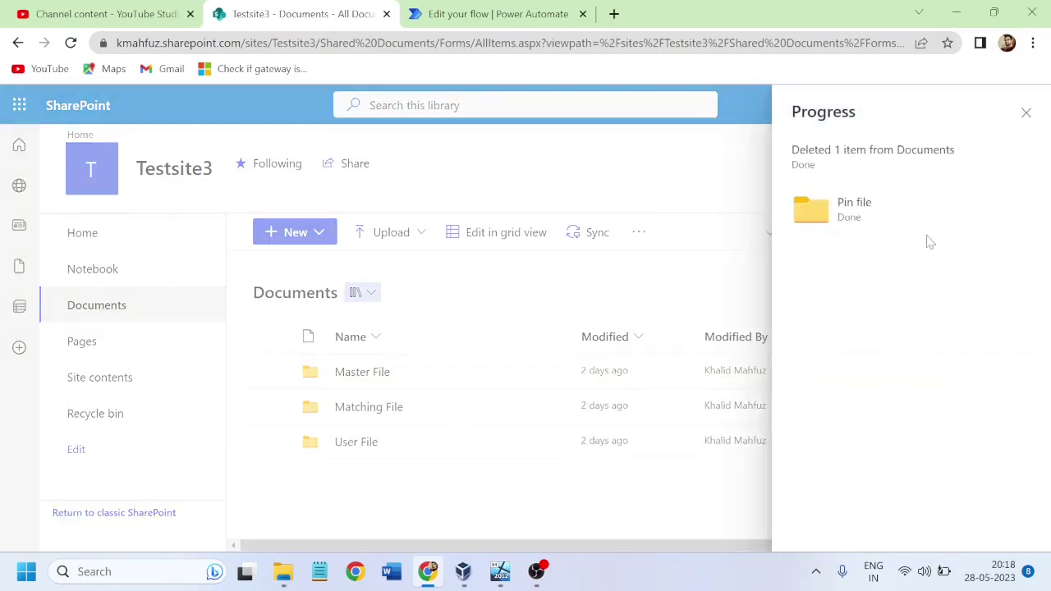
click(1025, 112)
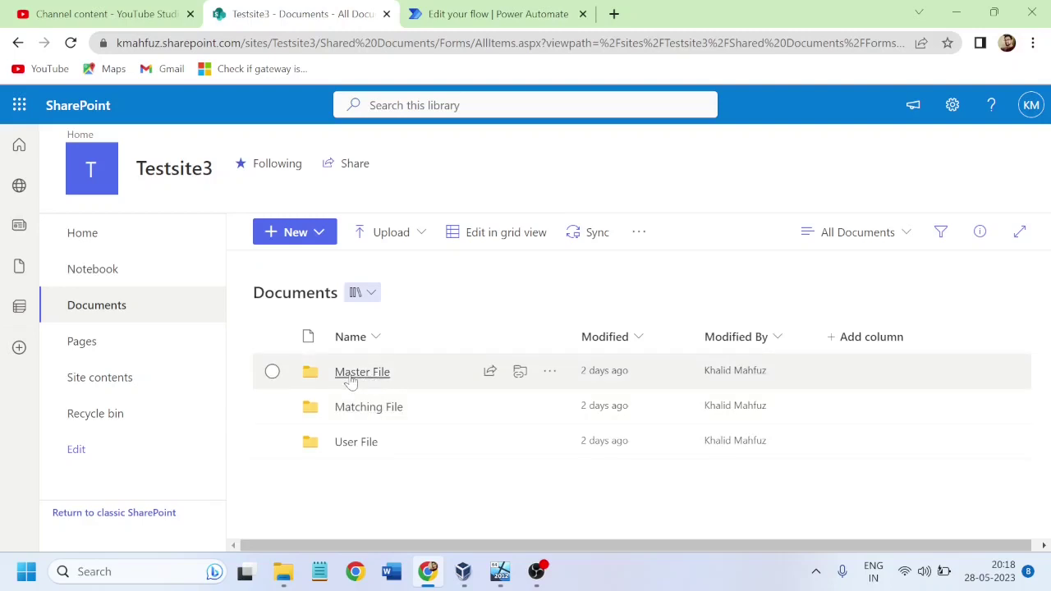
Step: Check the Master File folder, then open the Matching File folder
click(353, 372)
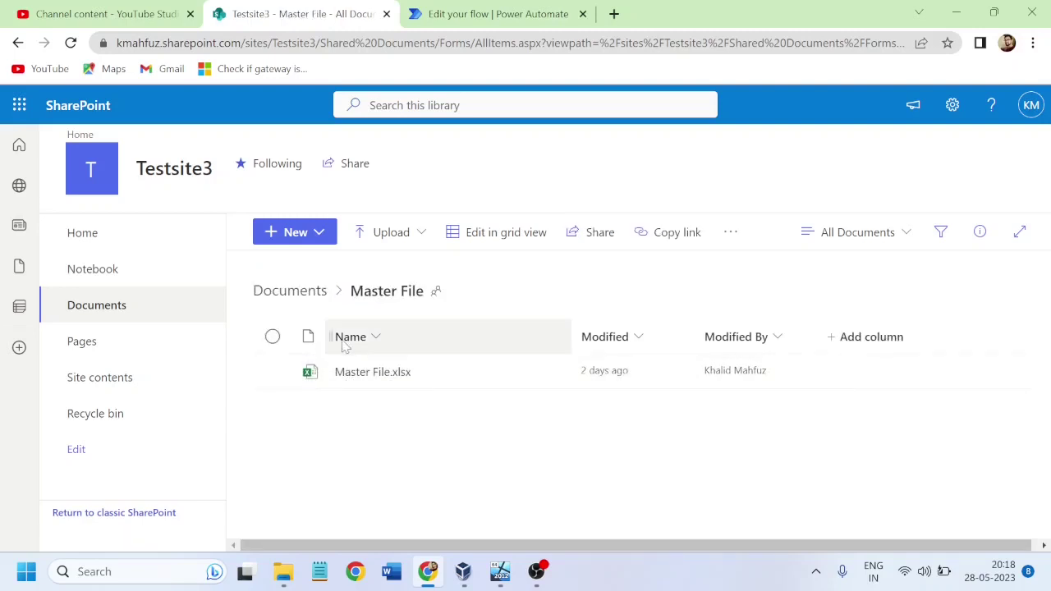
click(288, 296)
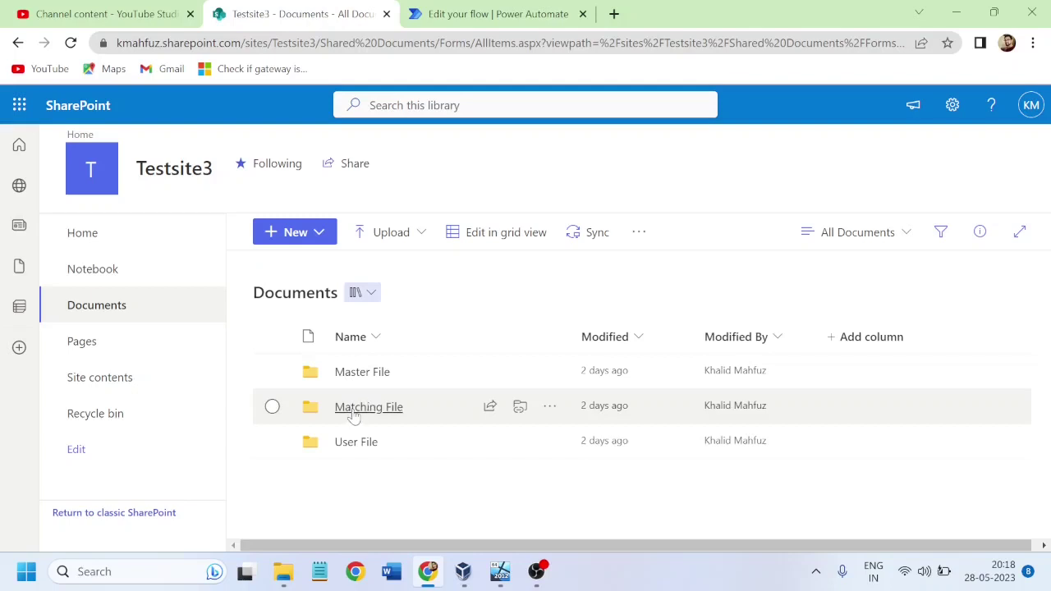
click(353, 408)
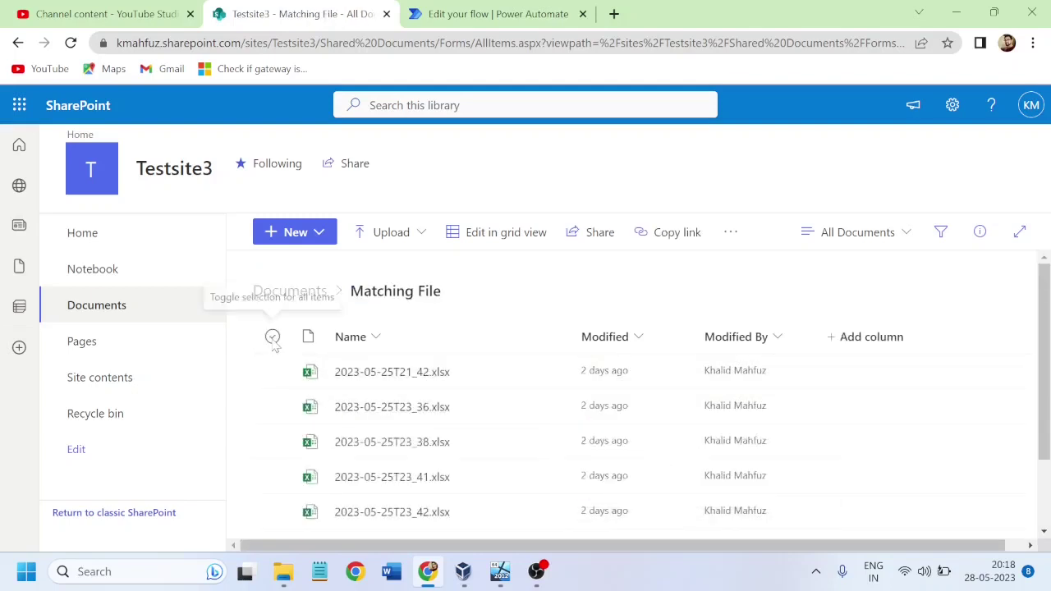
Step: Delete the seven dated workbooks from Matching File, keeping only Book.xlsx
click(272, 337)
scroll(1048, 301, down, 2)
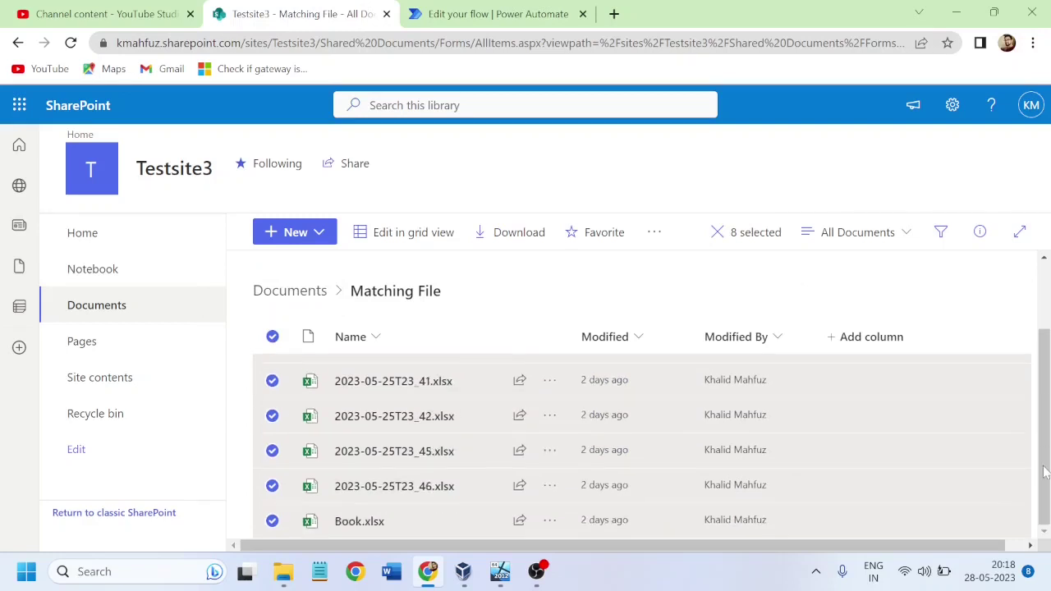
key(Escape)
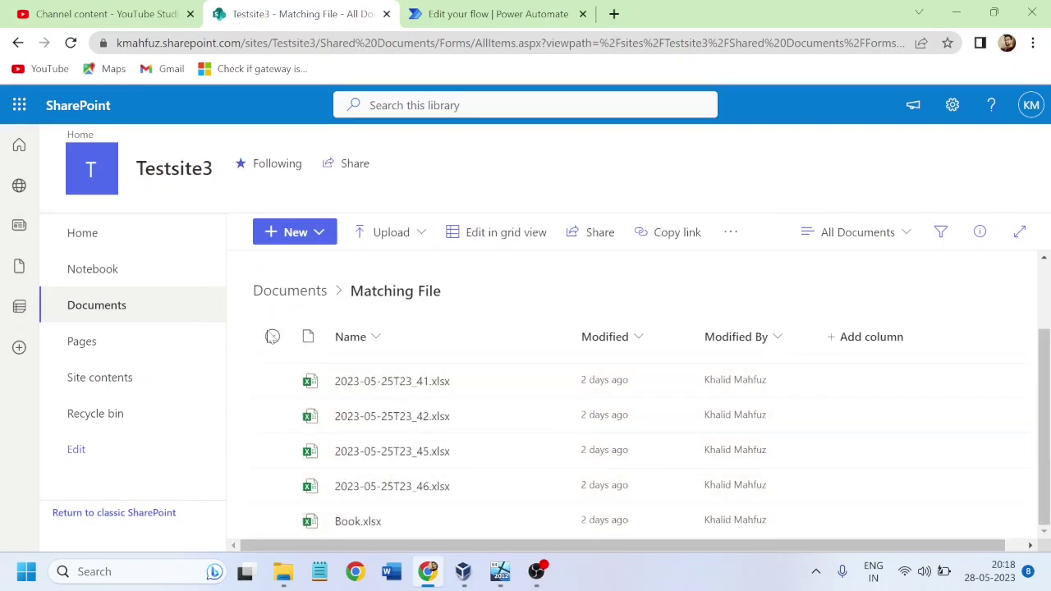
click(272, 337)
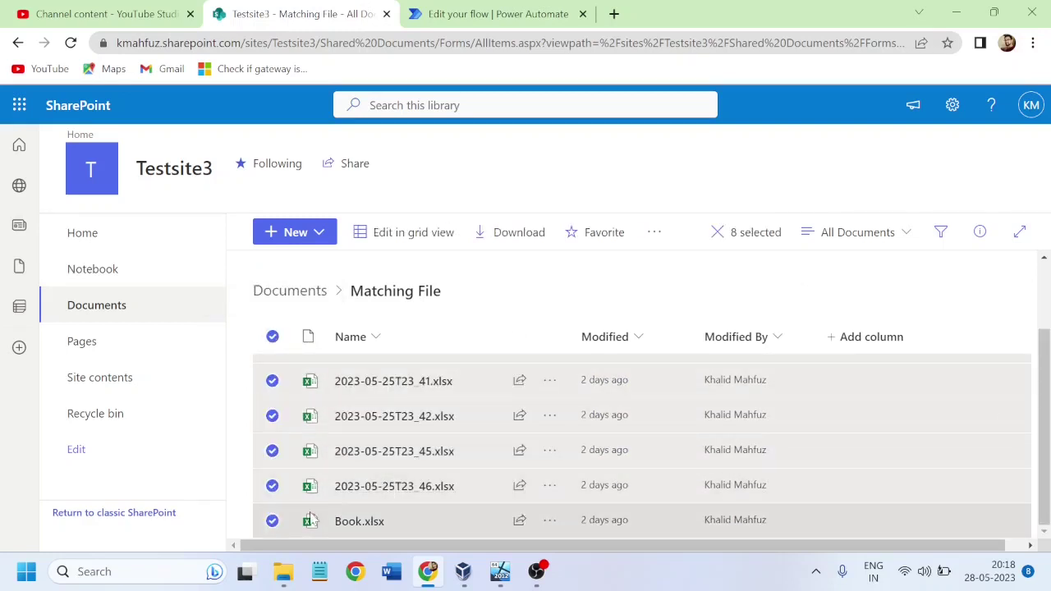
click(273, 522)
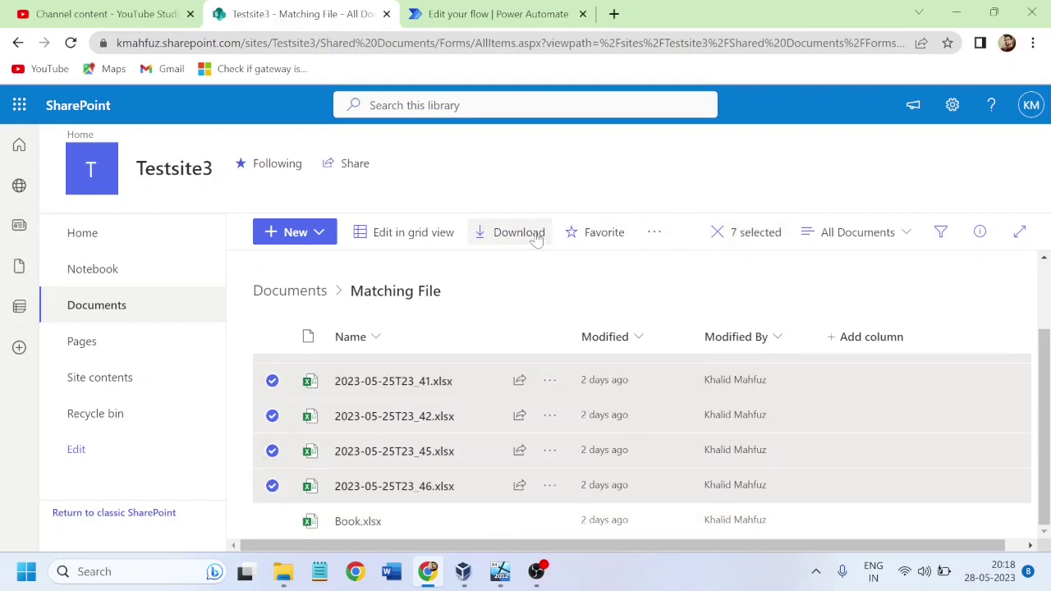
click(654, 232)
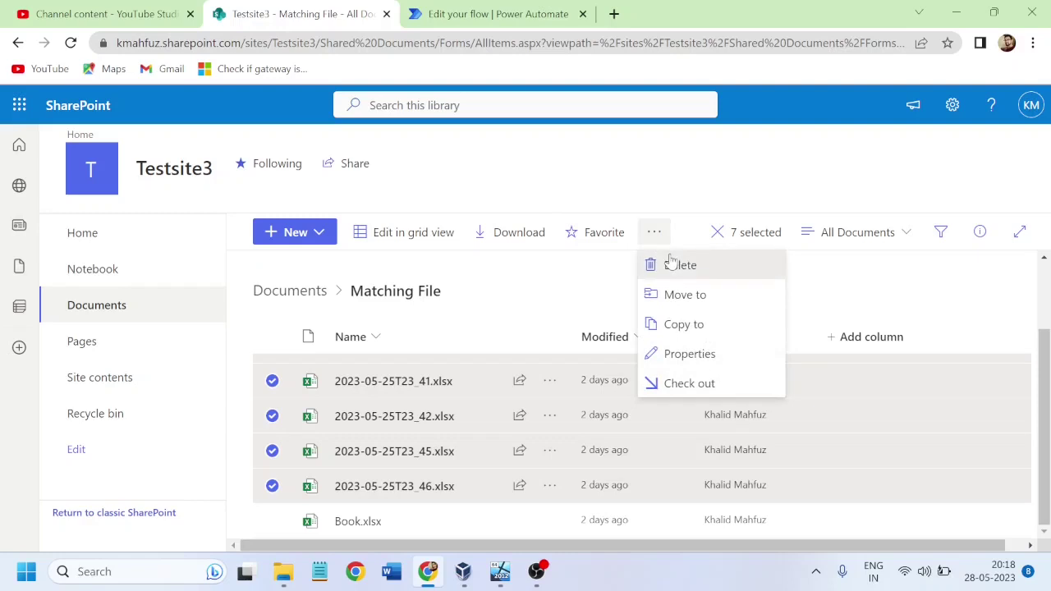
click(671, 263)
click(577, 384)
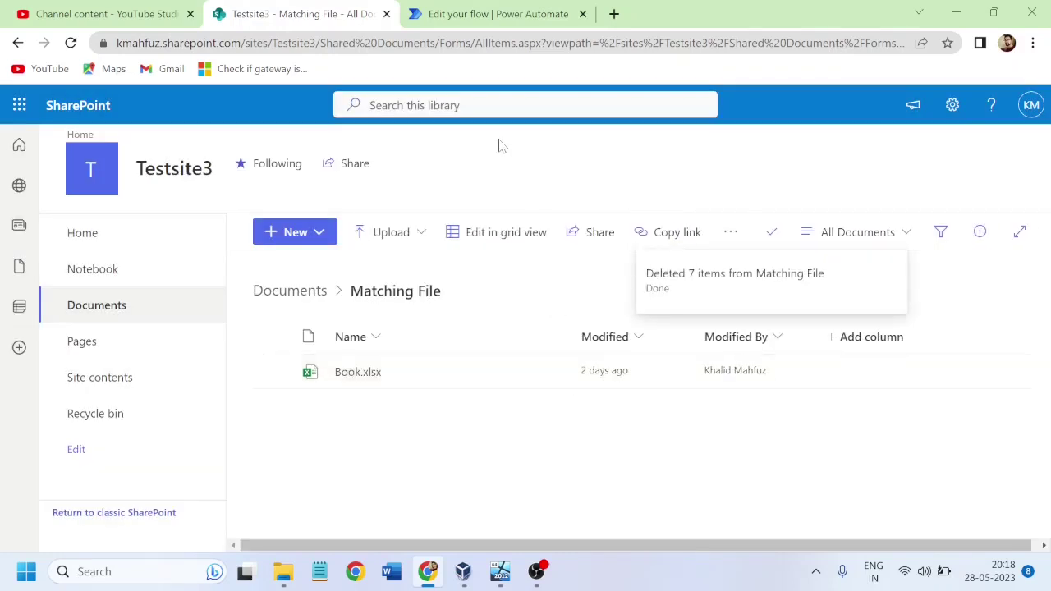
click(488, 16)
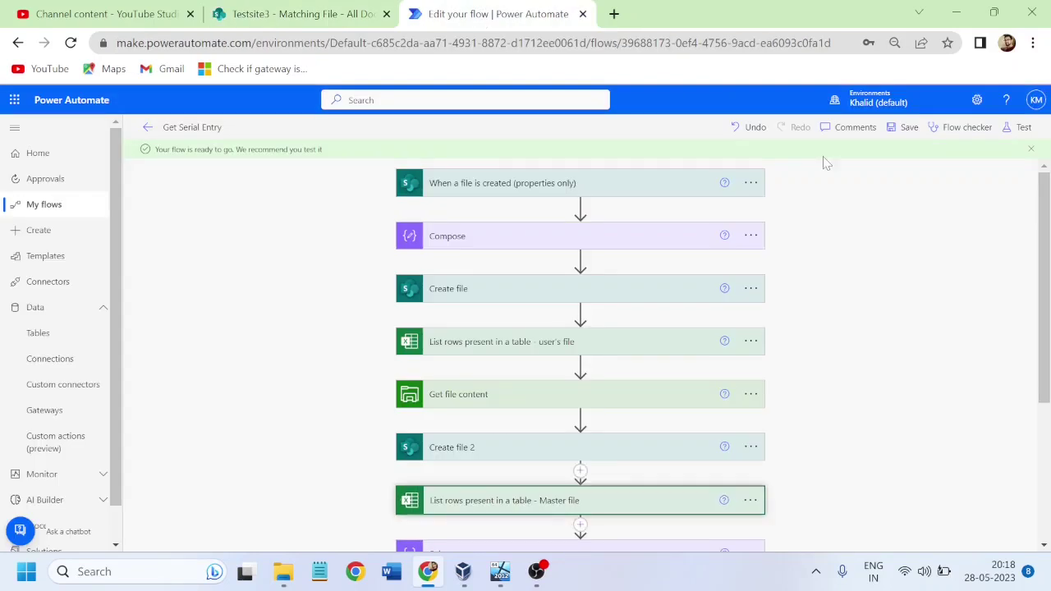
Step: Test Get Serial Entry automatically, reusing the latest successful run's trigger
click(1018, 128)
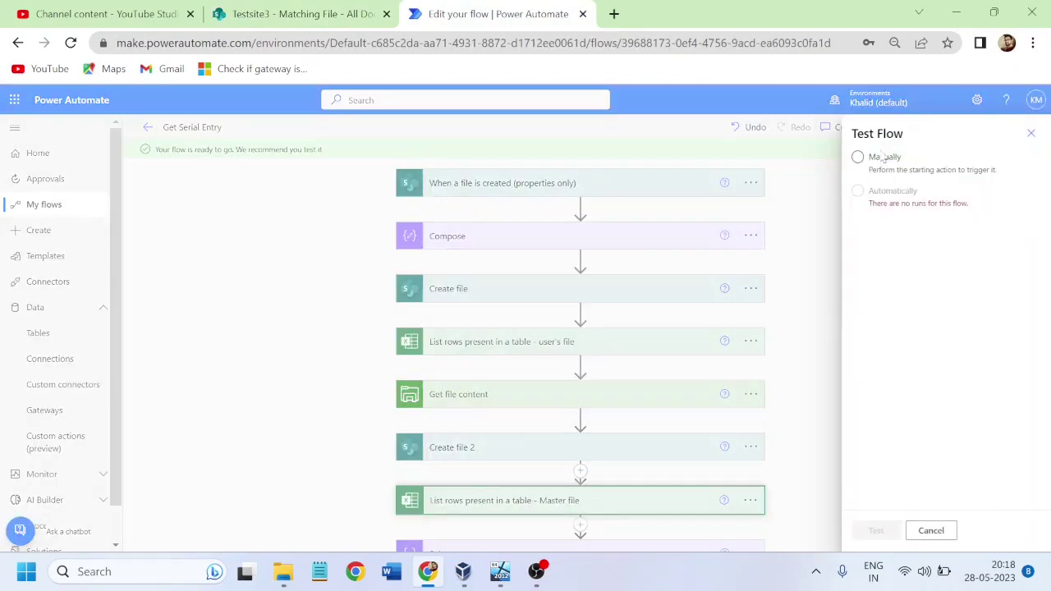
click(859, 191)
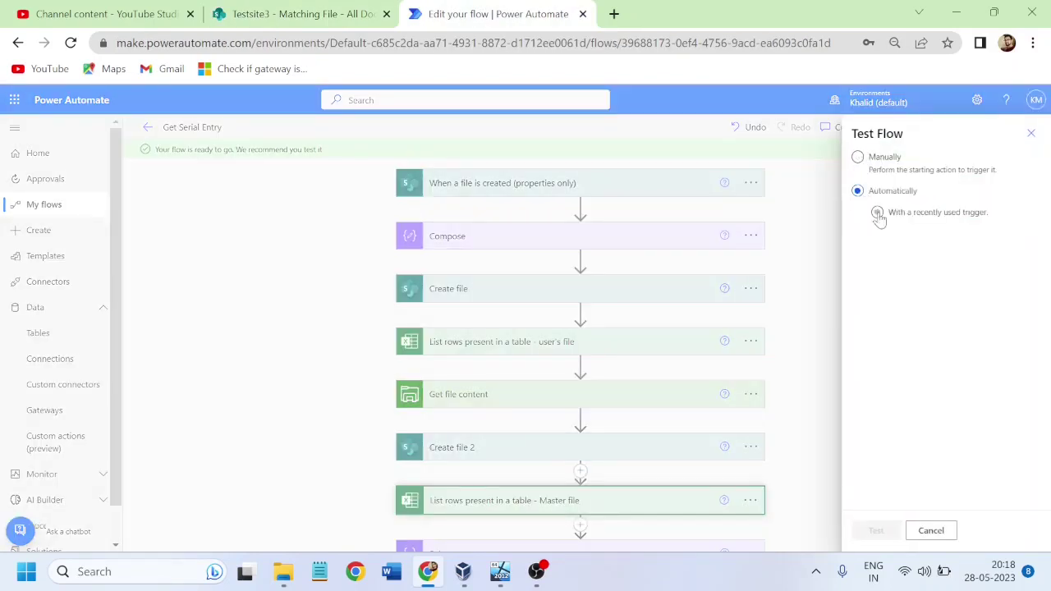
click(877, 212)
click(862, 236)
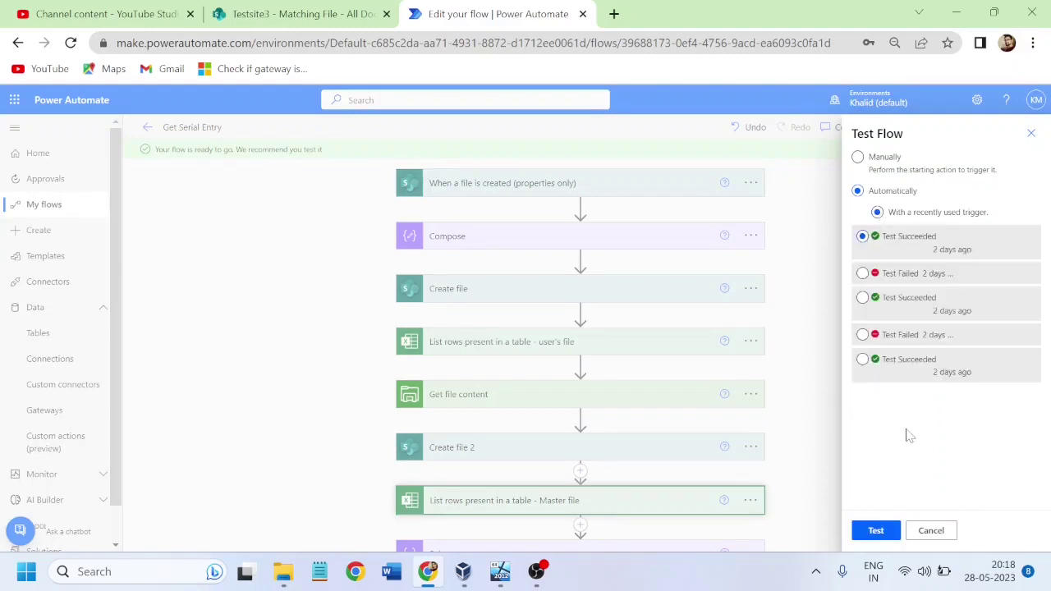
click(872, 534)
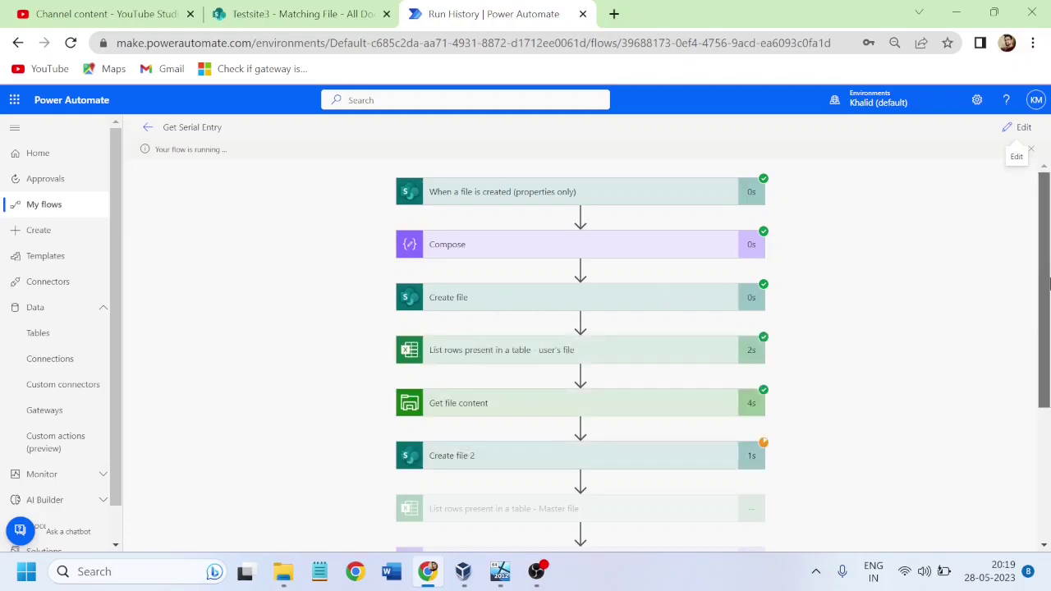
Step: Confirm Onpremise-local Master file.xlsx now appears in Master File and the test run succeeded
scroll(1042, 312, down, 1)
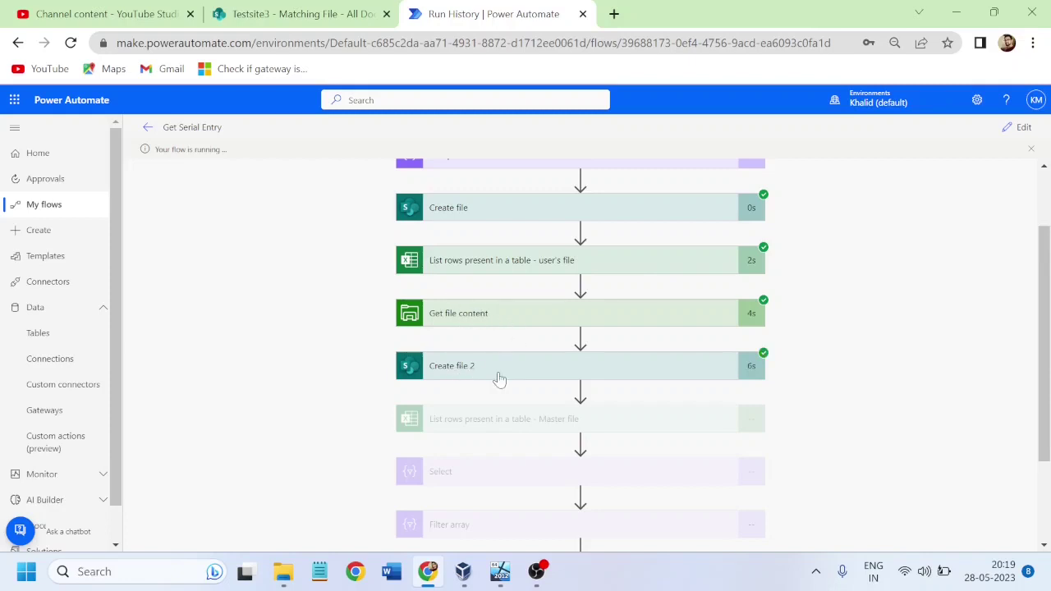
click(289, 12)
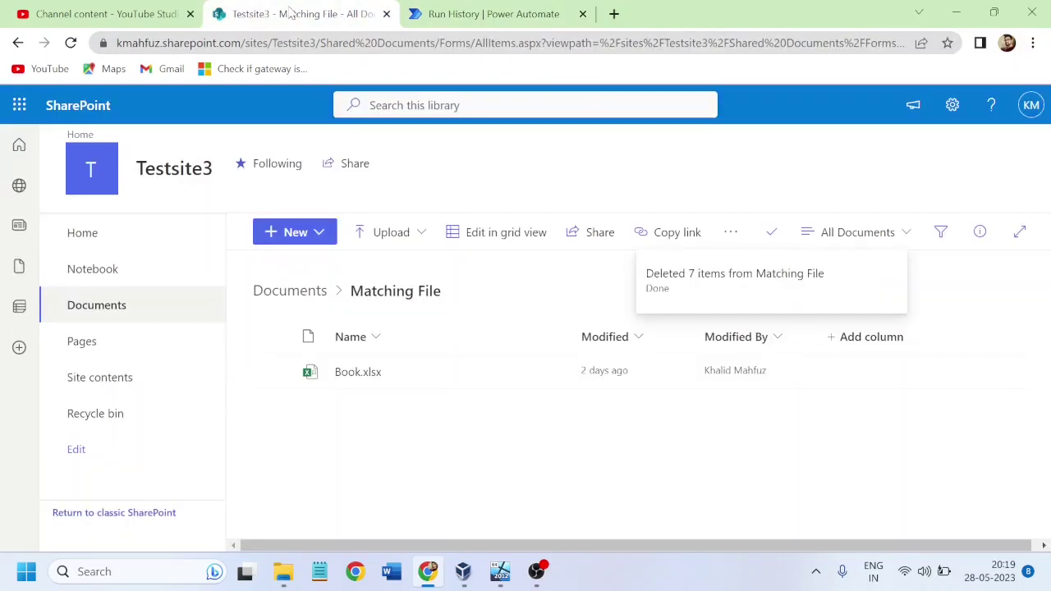
click(289, 291)
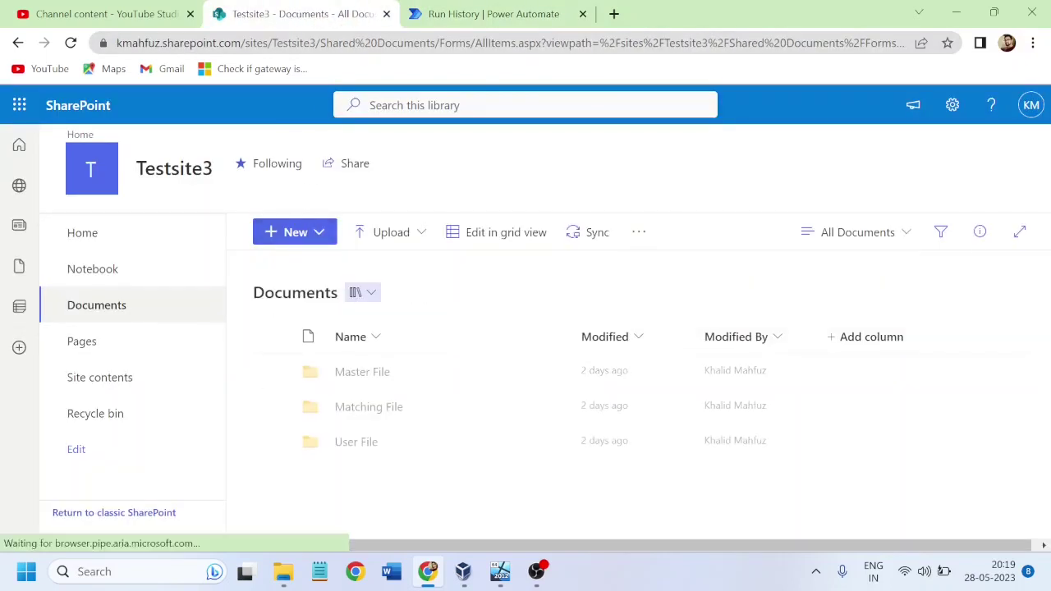
click(348, 373)
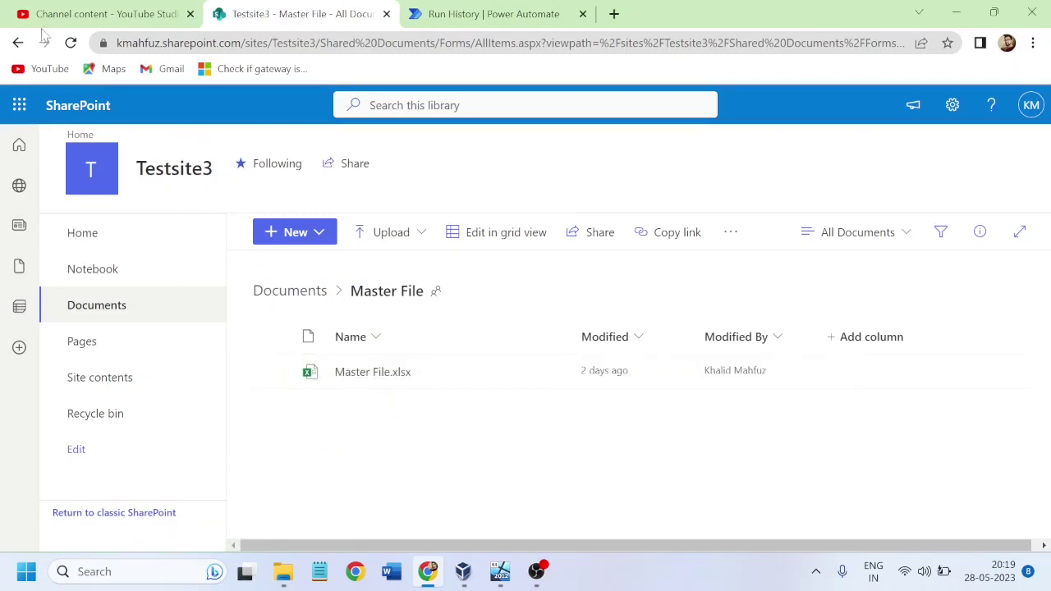
click(71, 44)
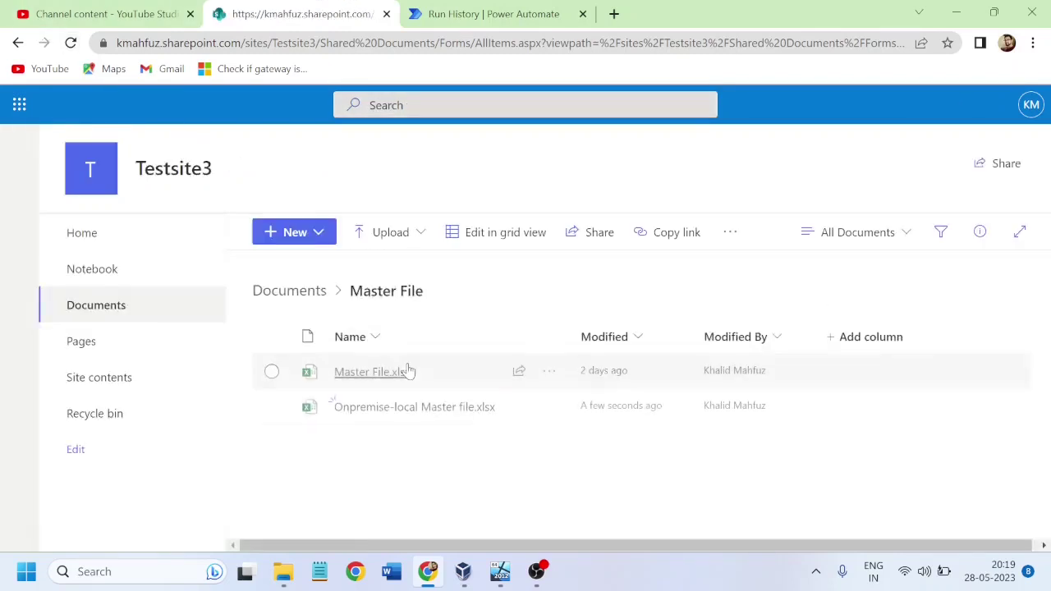
mouse_move(422, 419)
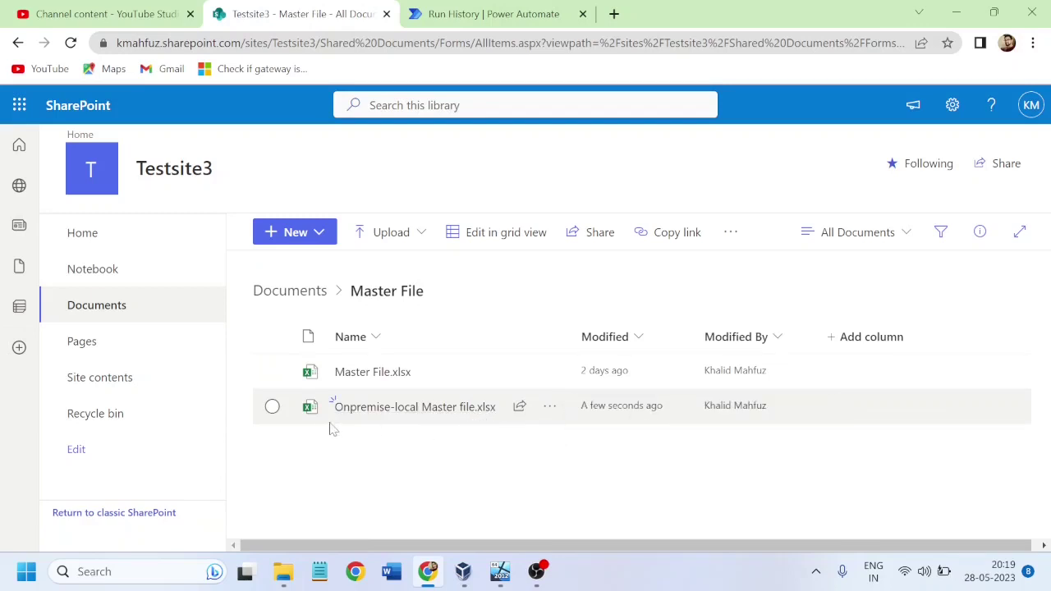
click(476, 15)
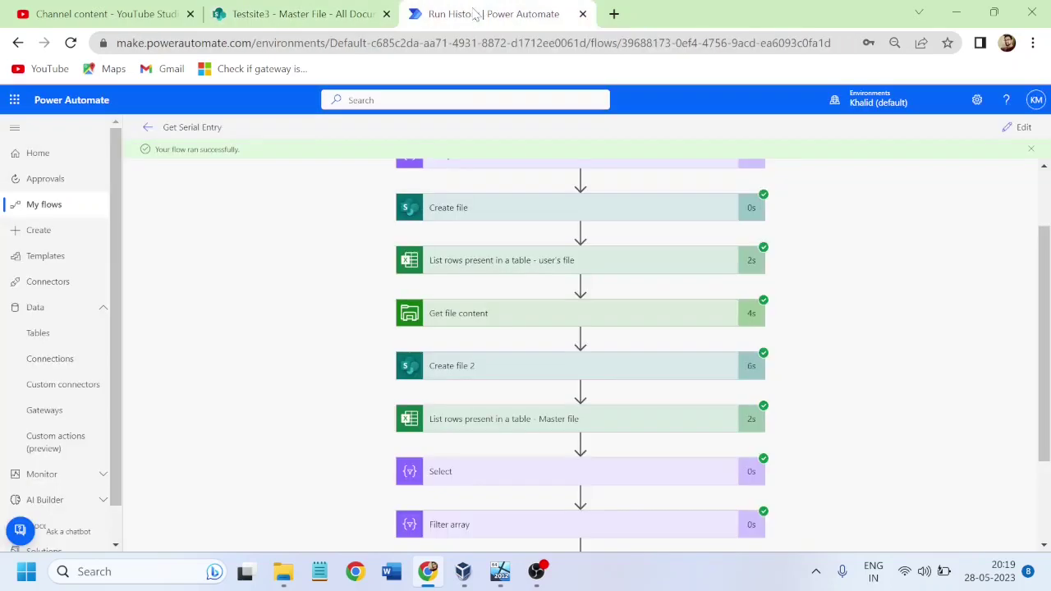
scroll(946, 365, down, 3)
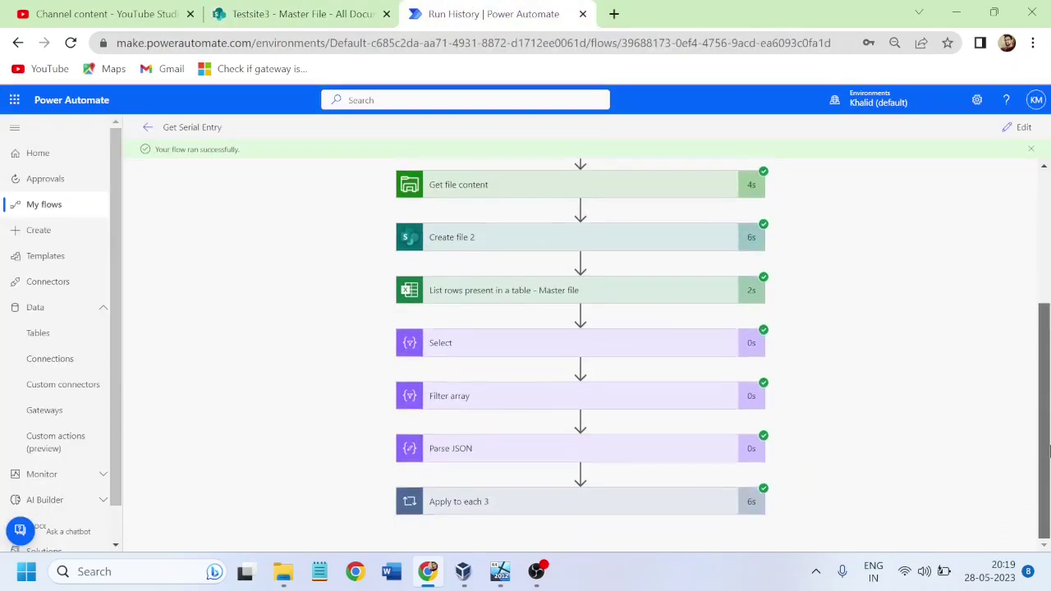
click(317, 16)
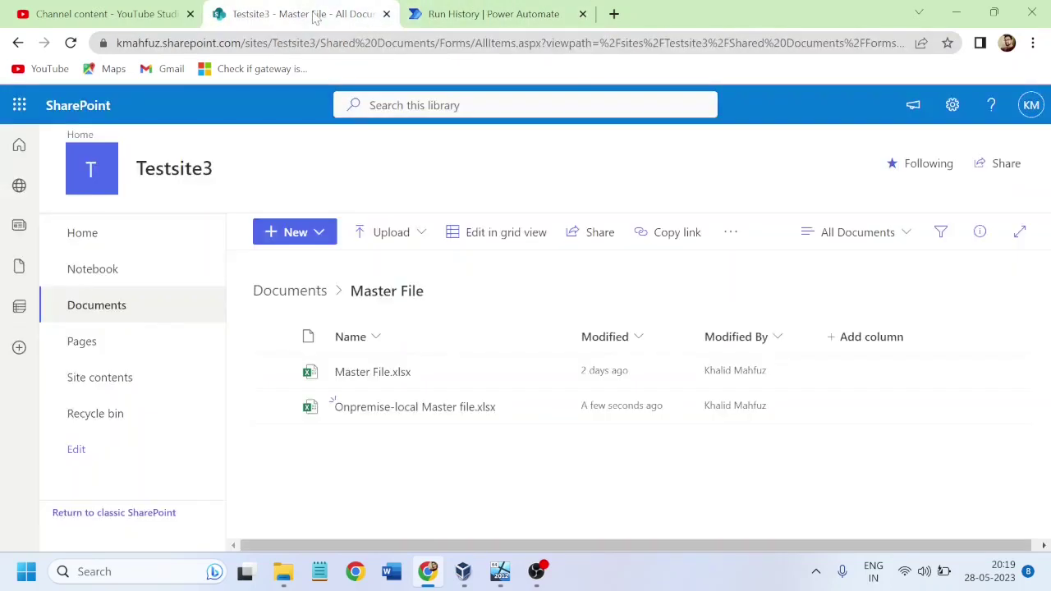
Step: Open 2023-05-28T14_48.xlsx and reload until serial numbers 12345–12347 with their states and cities show
click(287, 293)
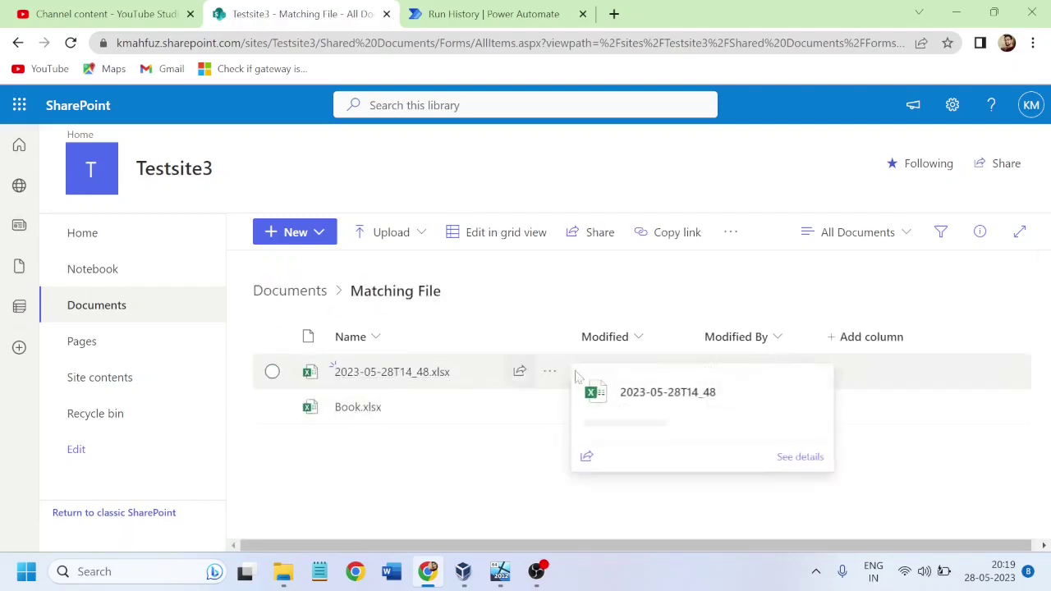
click(341, 372)
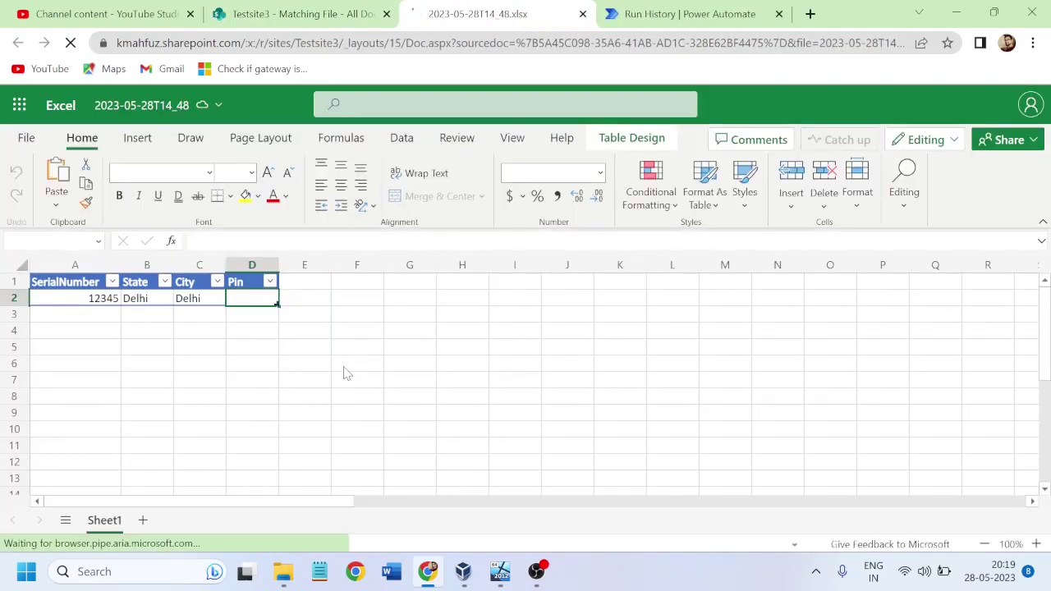
click(71, 43)
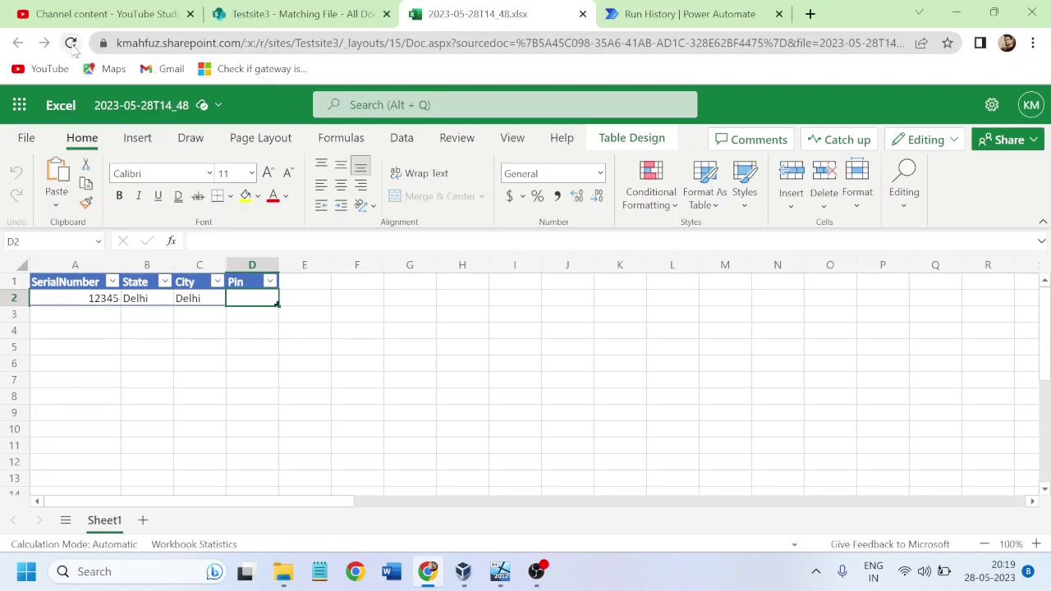
click(73, 49)
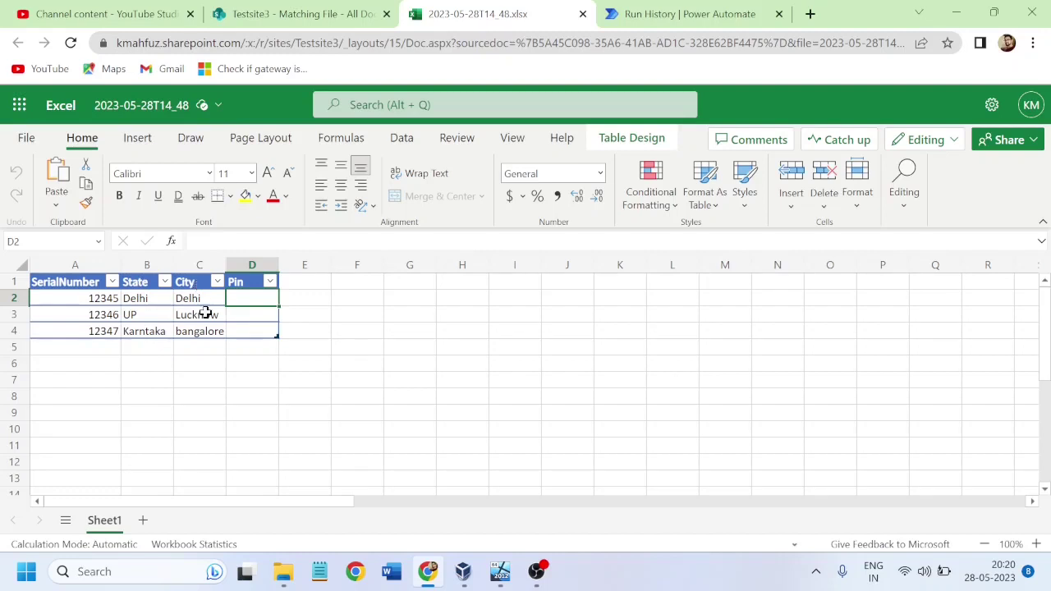
click(316, 16)
Step: Open Book (3).xlsx from the SharePoint User File folder in Excel Online
click(298, 294)
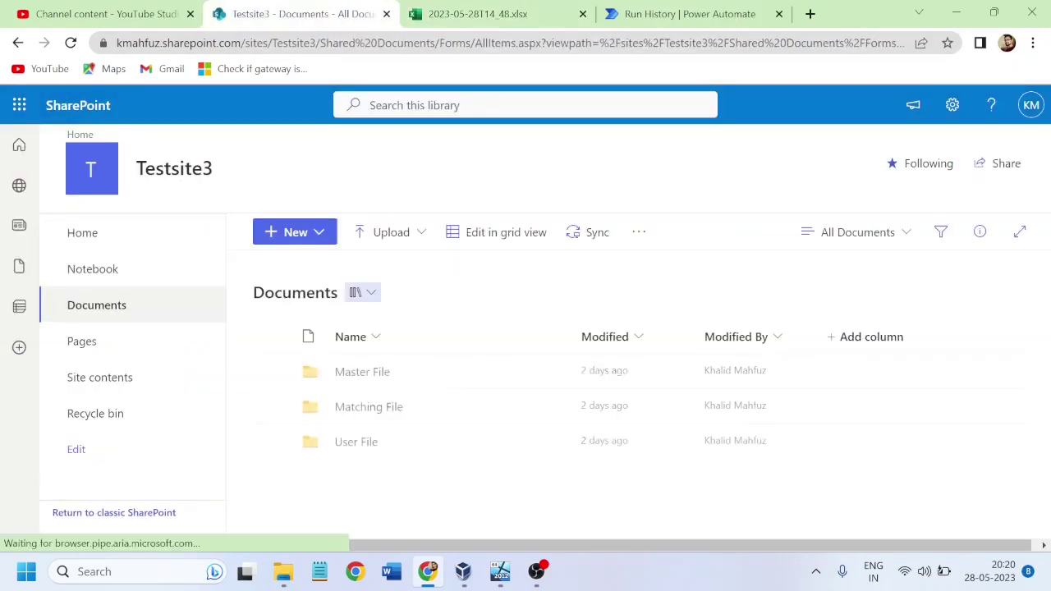
click(356, 443)
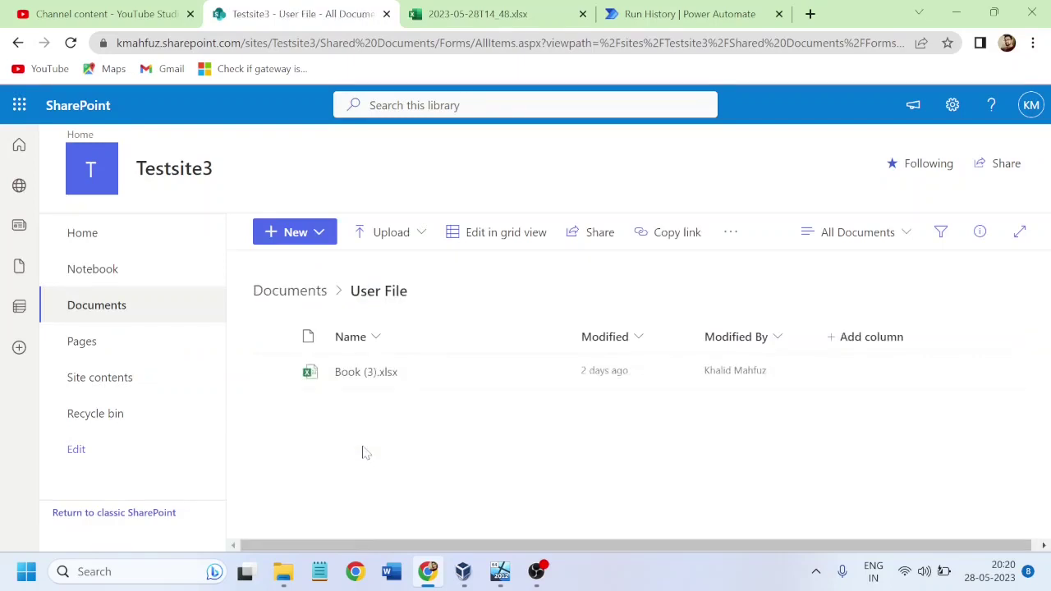
click(366, 372)
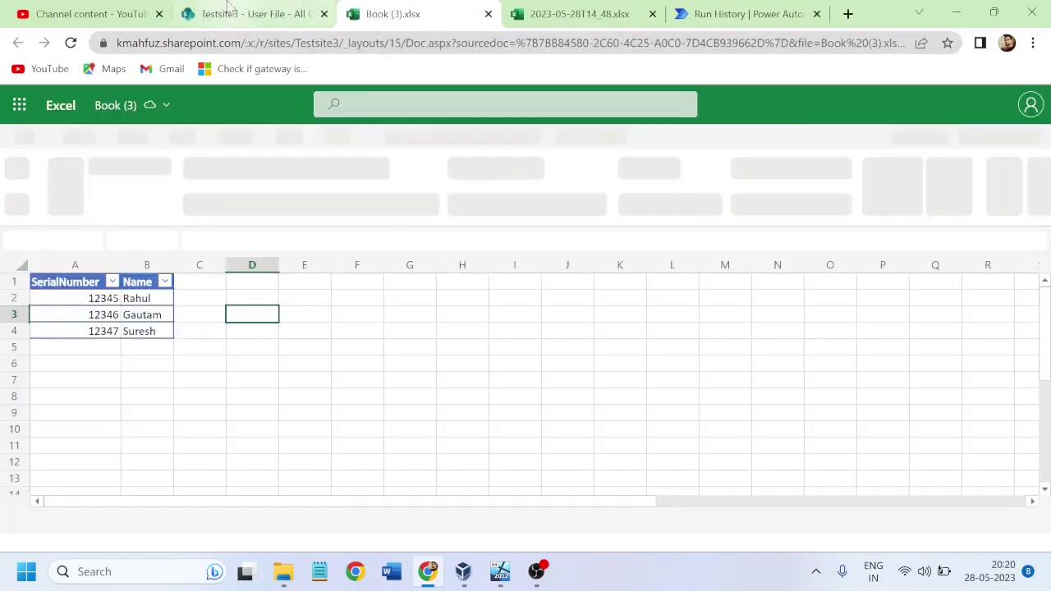
Step: Open Onpremise-local Master file.xlsx from the Master File folder
click(246, 16)
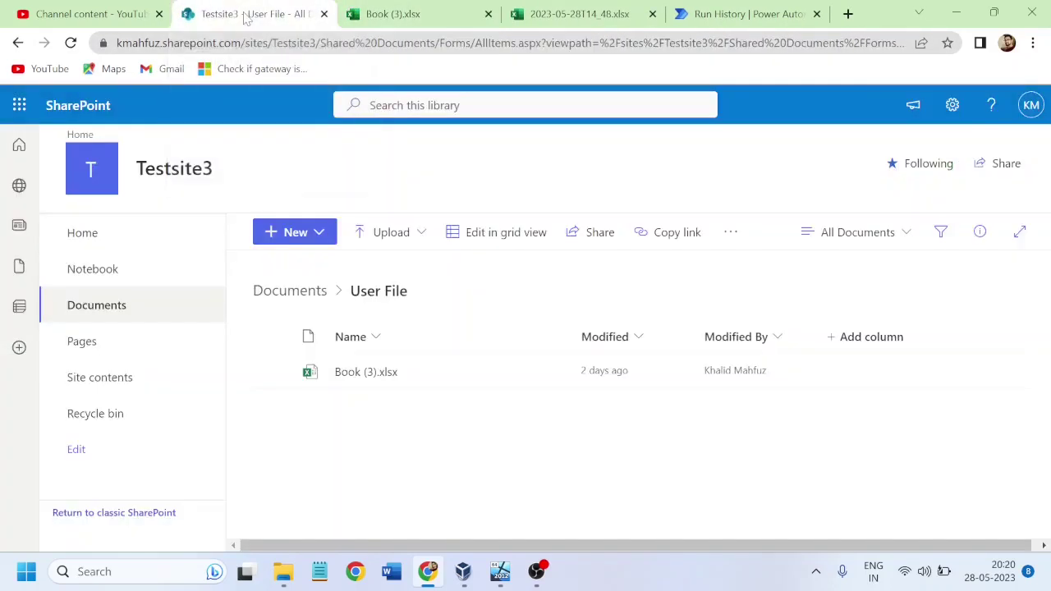
click(287, 292)
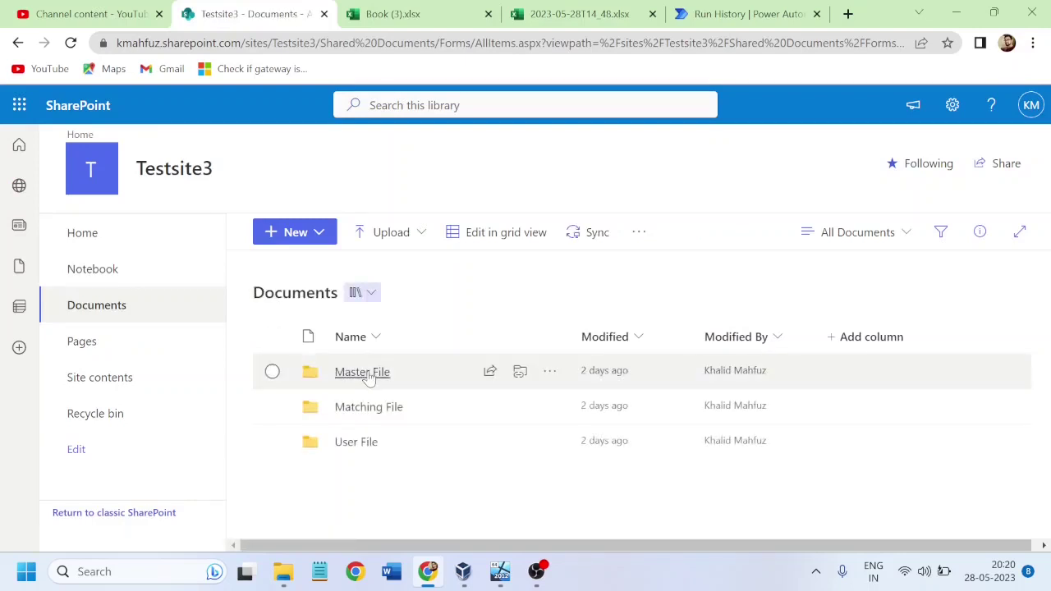
click(369, 376)
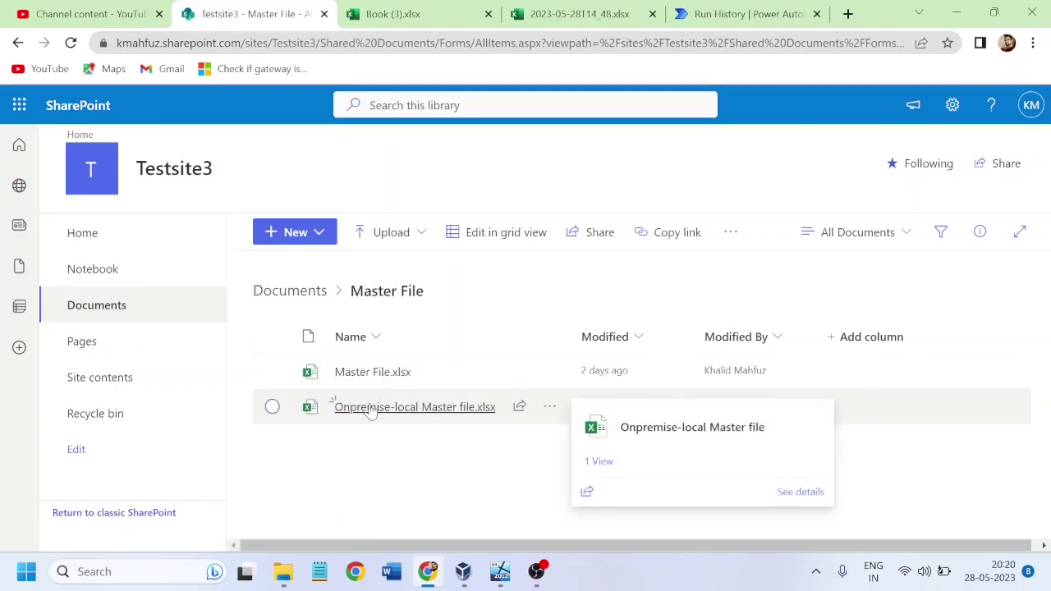
click(371, 408)
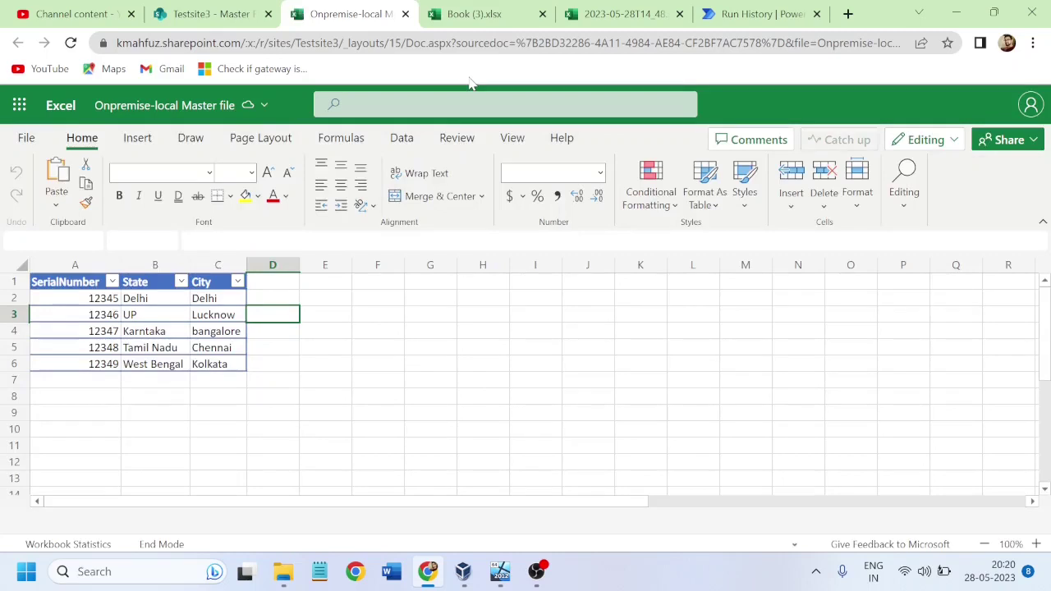
Step: Compare the Book (3) and Master file tabs, then return to the 2023-05-28T14_48 workbook
click(478, 16)
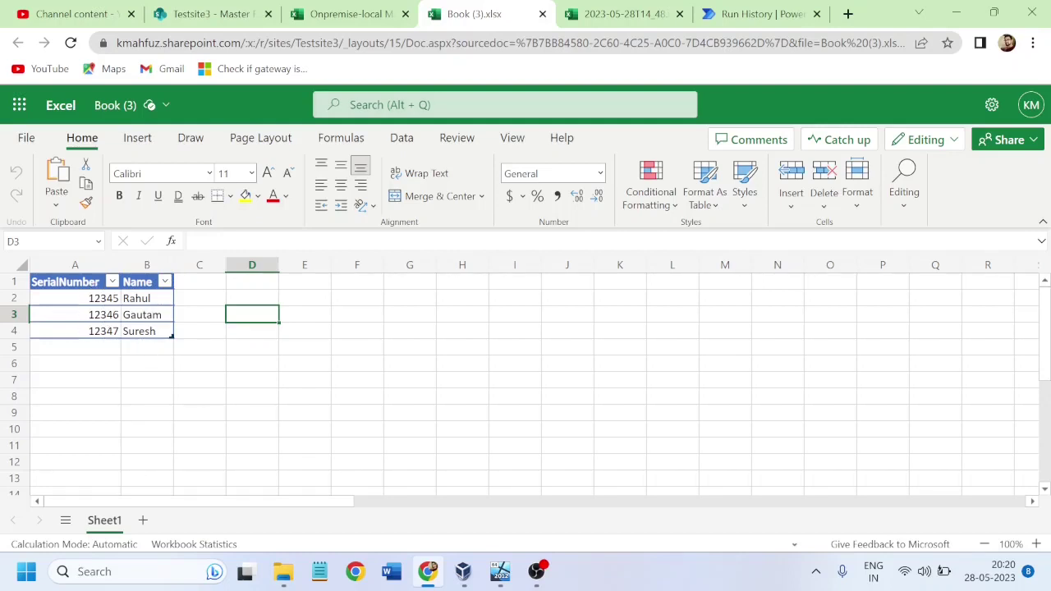
click(370, 22)
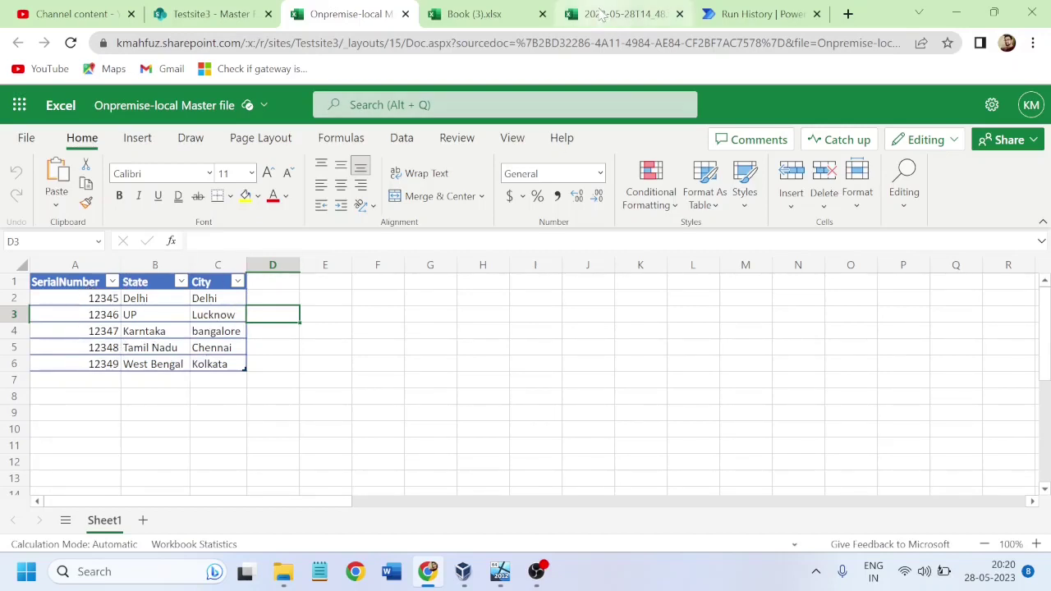
click(602, 14)
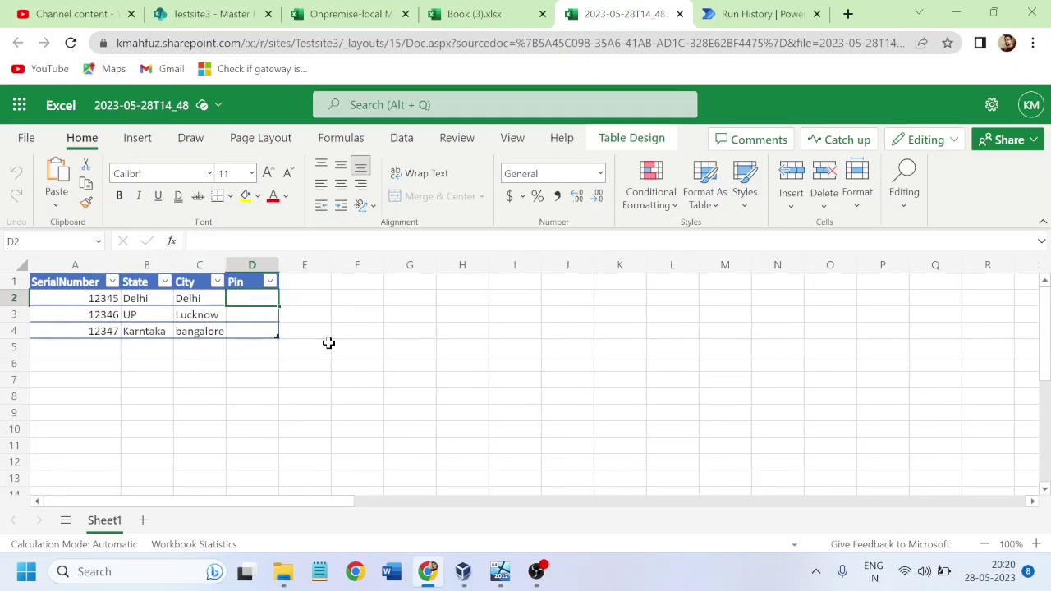
Step: Review the Get Serial Entry run history from its trigger, then bring OBS Studio forward
click(755, 14)
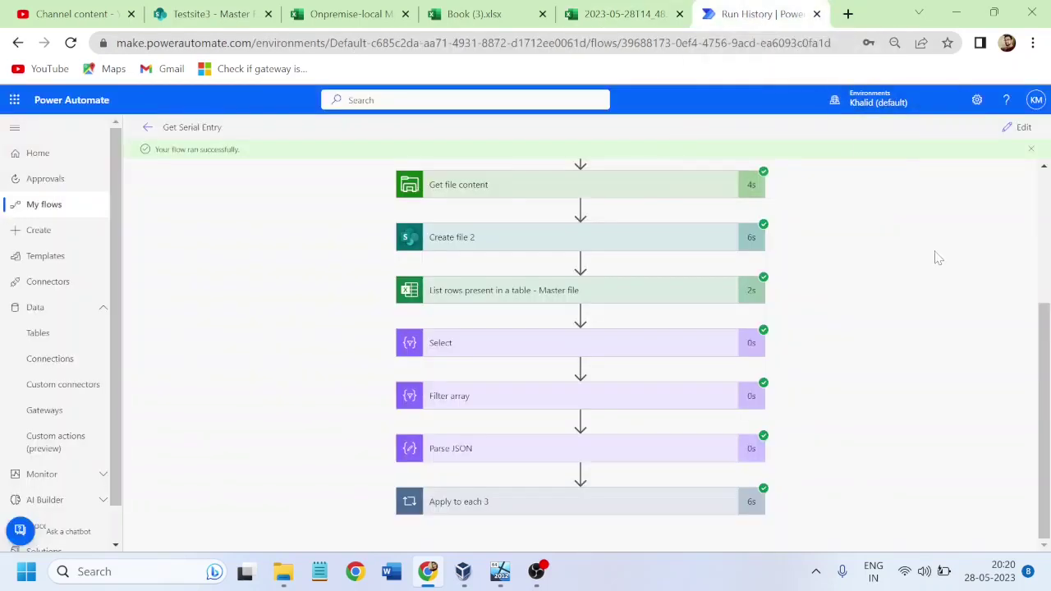
mouse_move(1047, 353)
mouse_down()
mouse_move(1047, 222)
mouse_move(1047, 372)
mouse_up()
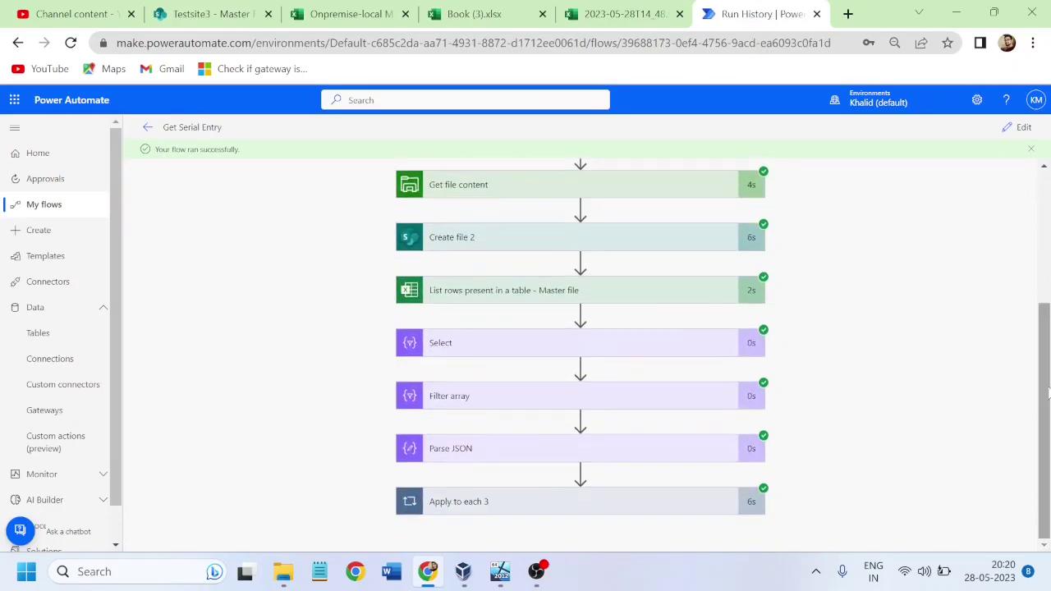
drag(1048, 394, 1047, 264)
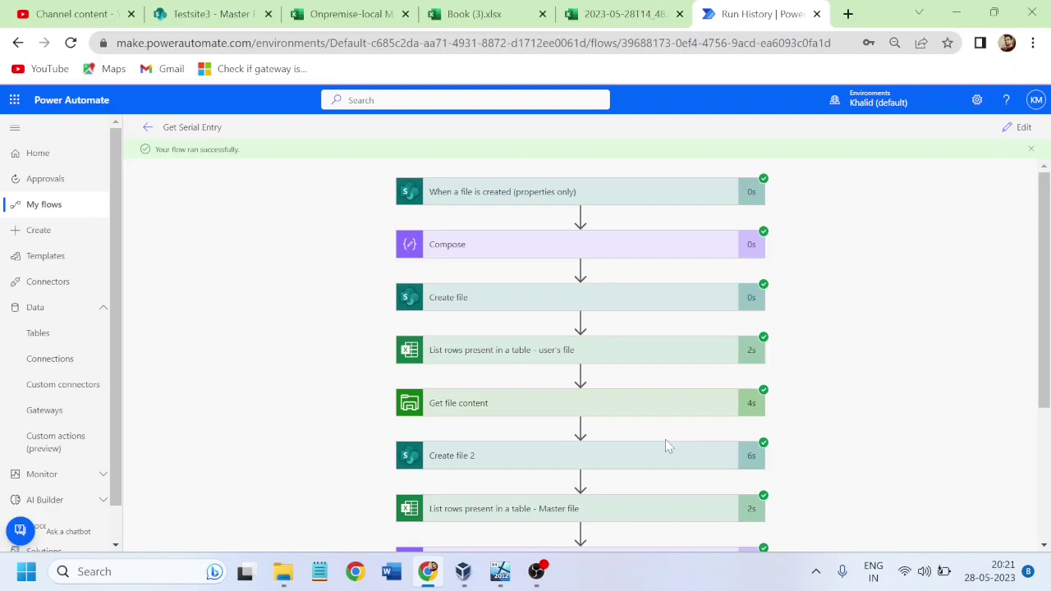
click(536, 571)
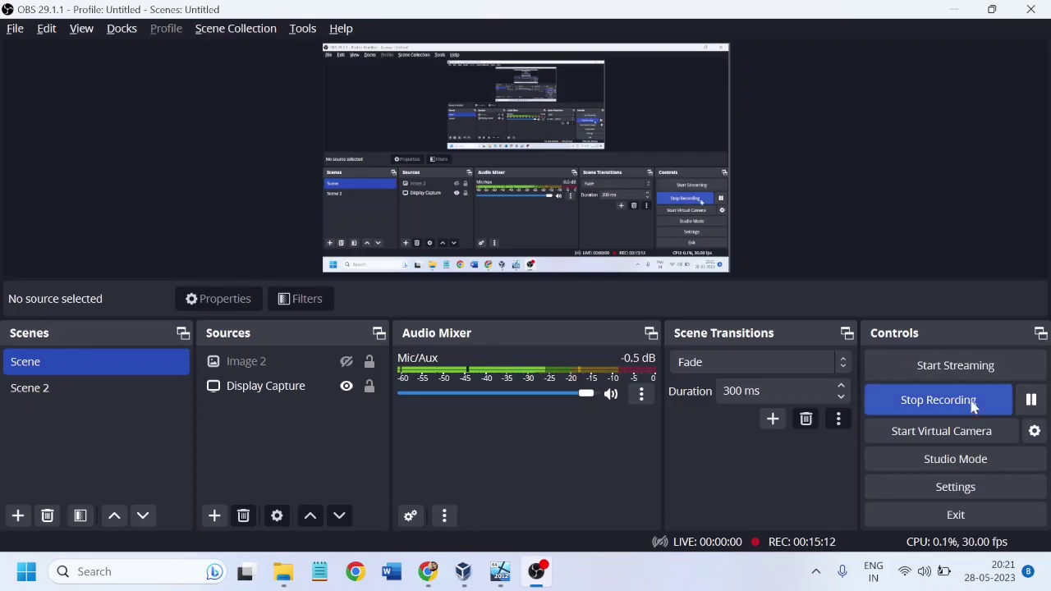